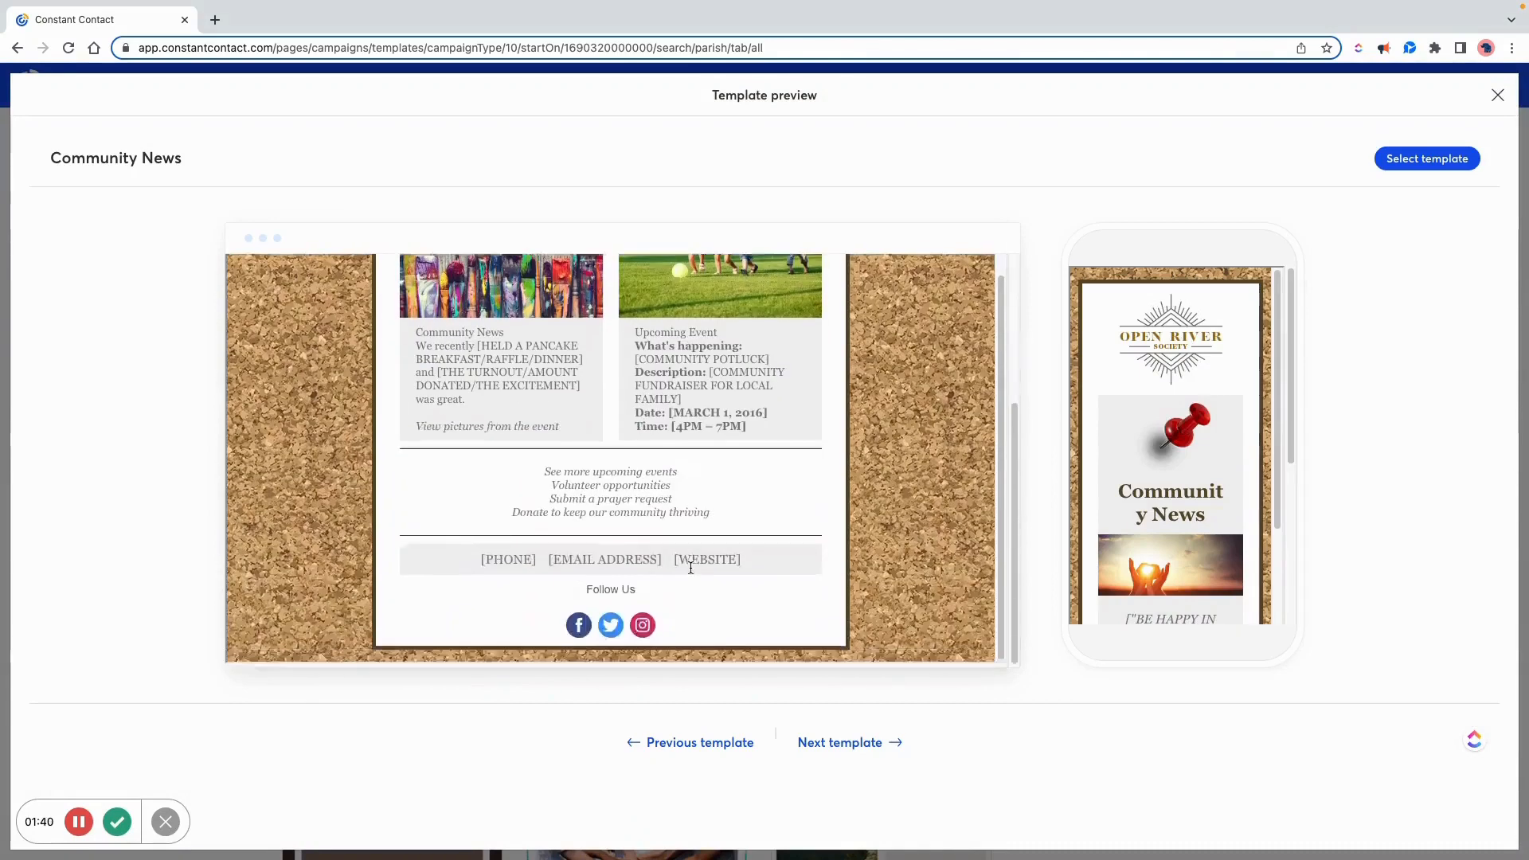
# - Preview the Community News and Mission Update templates in desktop and mobile views, and select Mission Update for the email
pyautogui.scroll(10, 690, 566)
pyautogui.scroll(-5, 1218, 522)
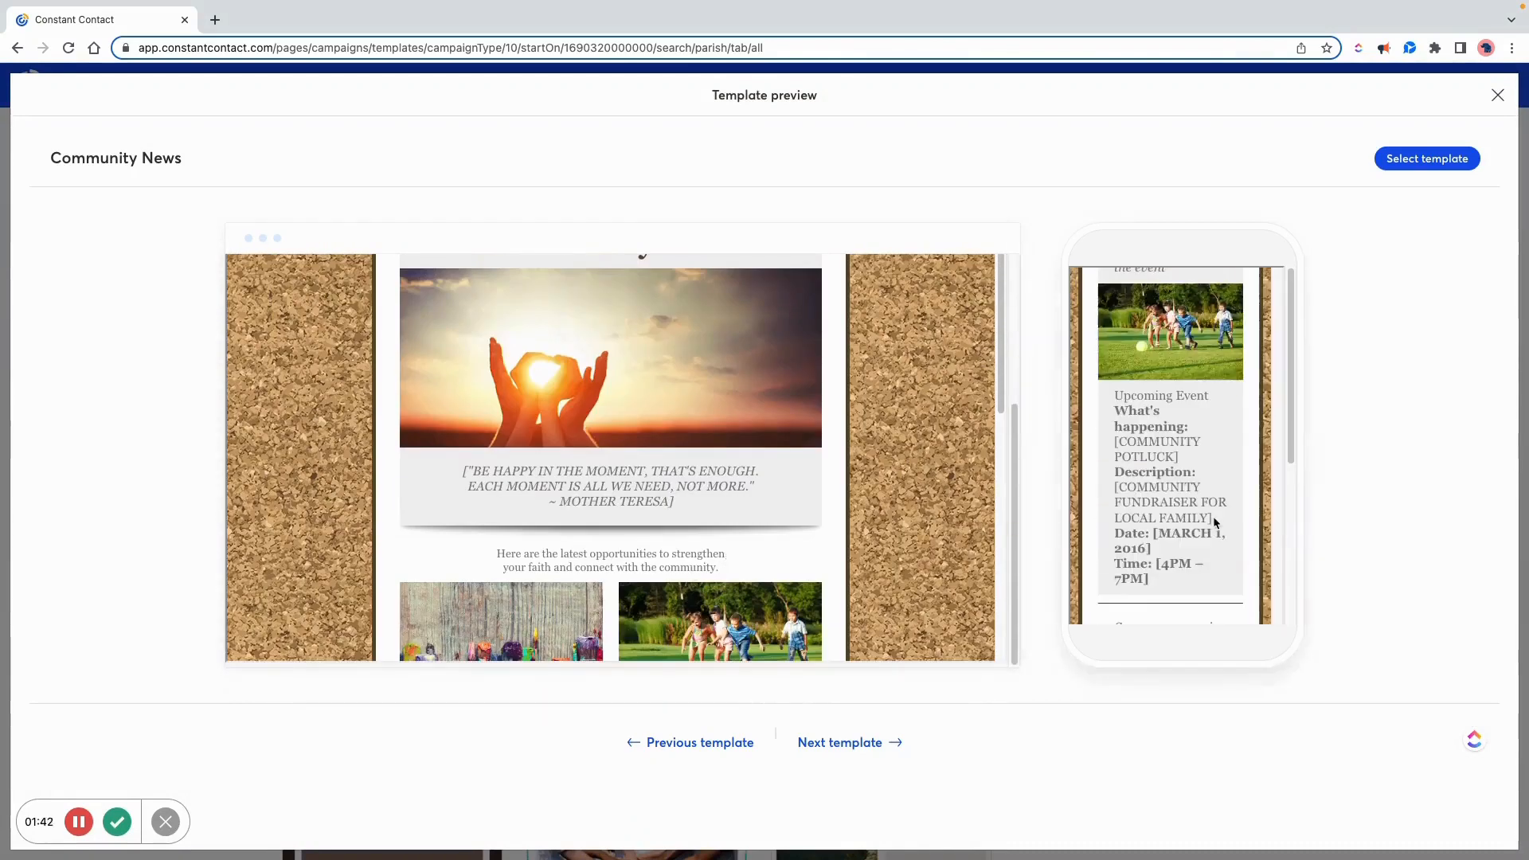
pyautogui.click(854, 744)
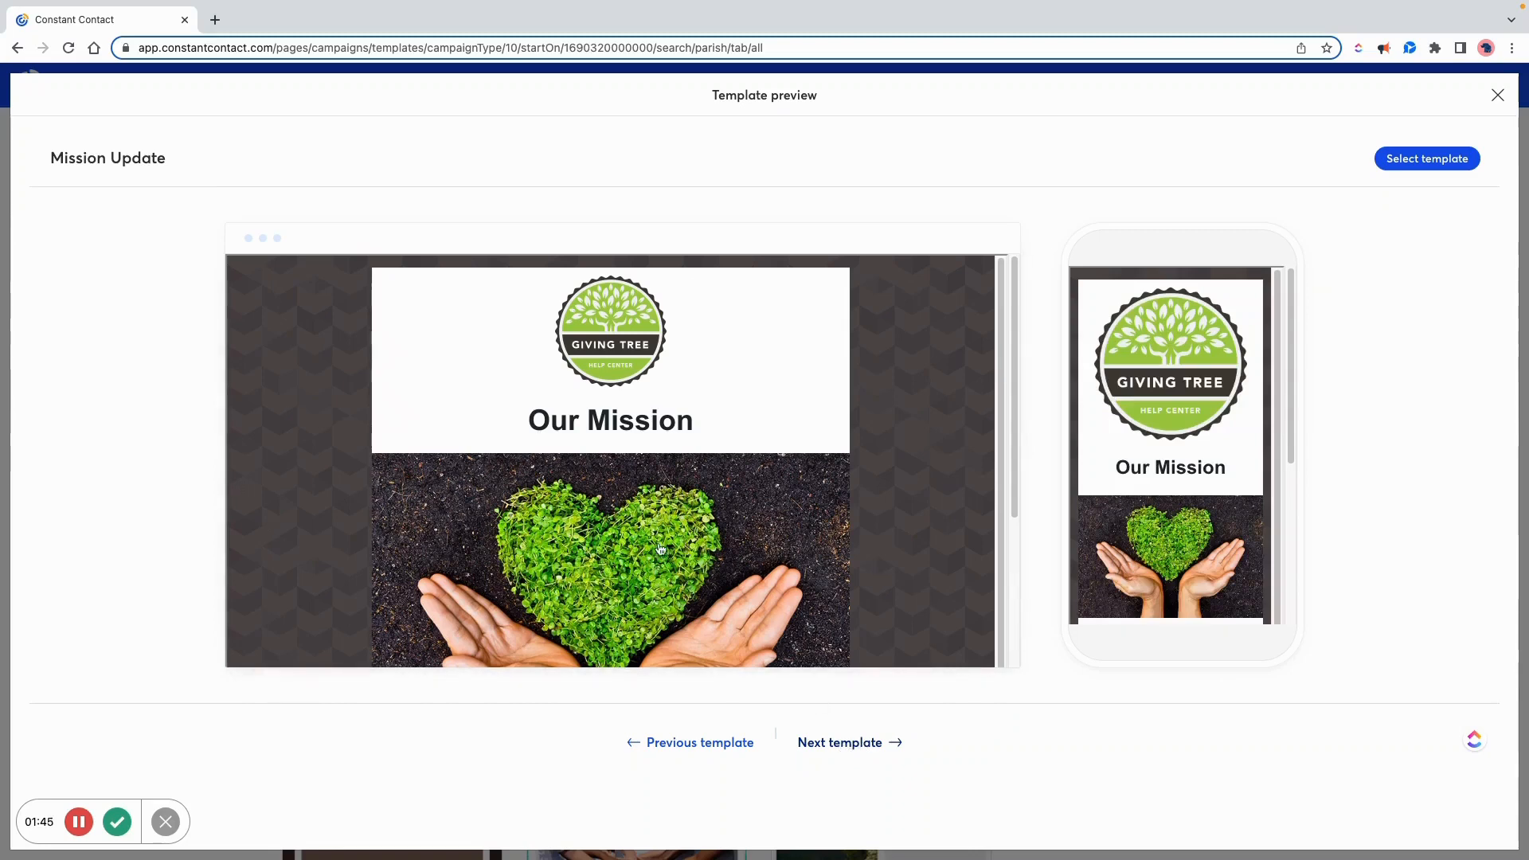
pyautogui.scroll(-5, 661, 550)
pyautogui.scroll(5, 717, 558)
pyautogui.scroll(-5, 1260, 571)
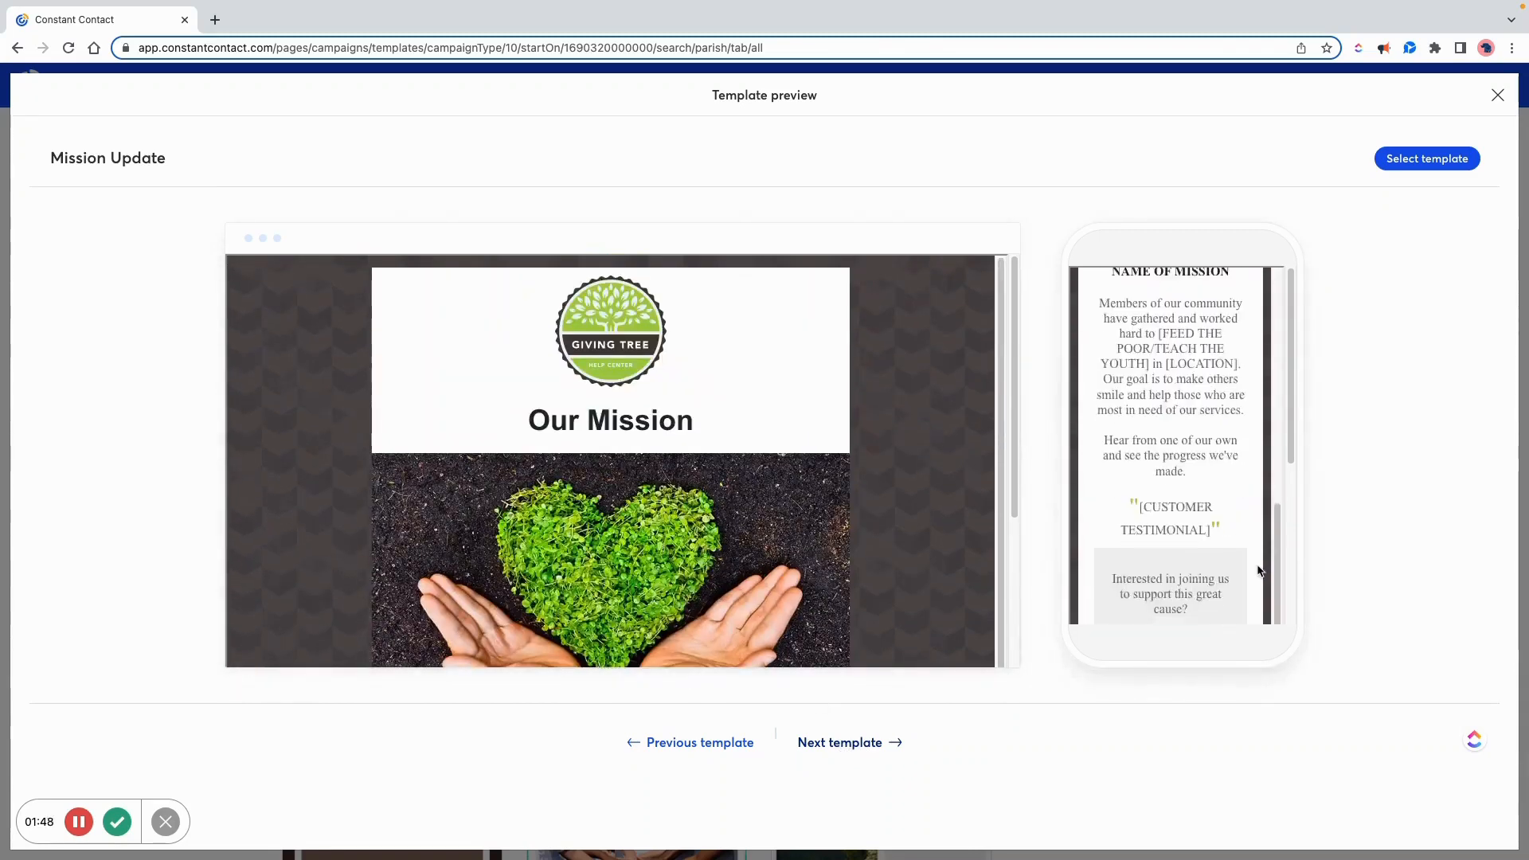
pyautogui.scroll(5, 1261, 570)
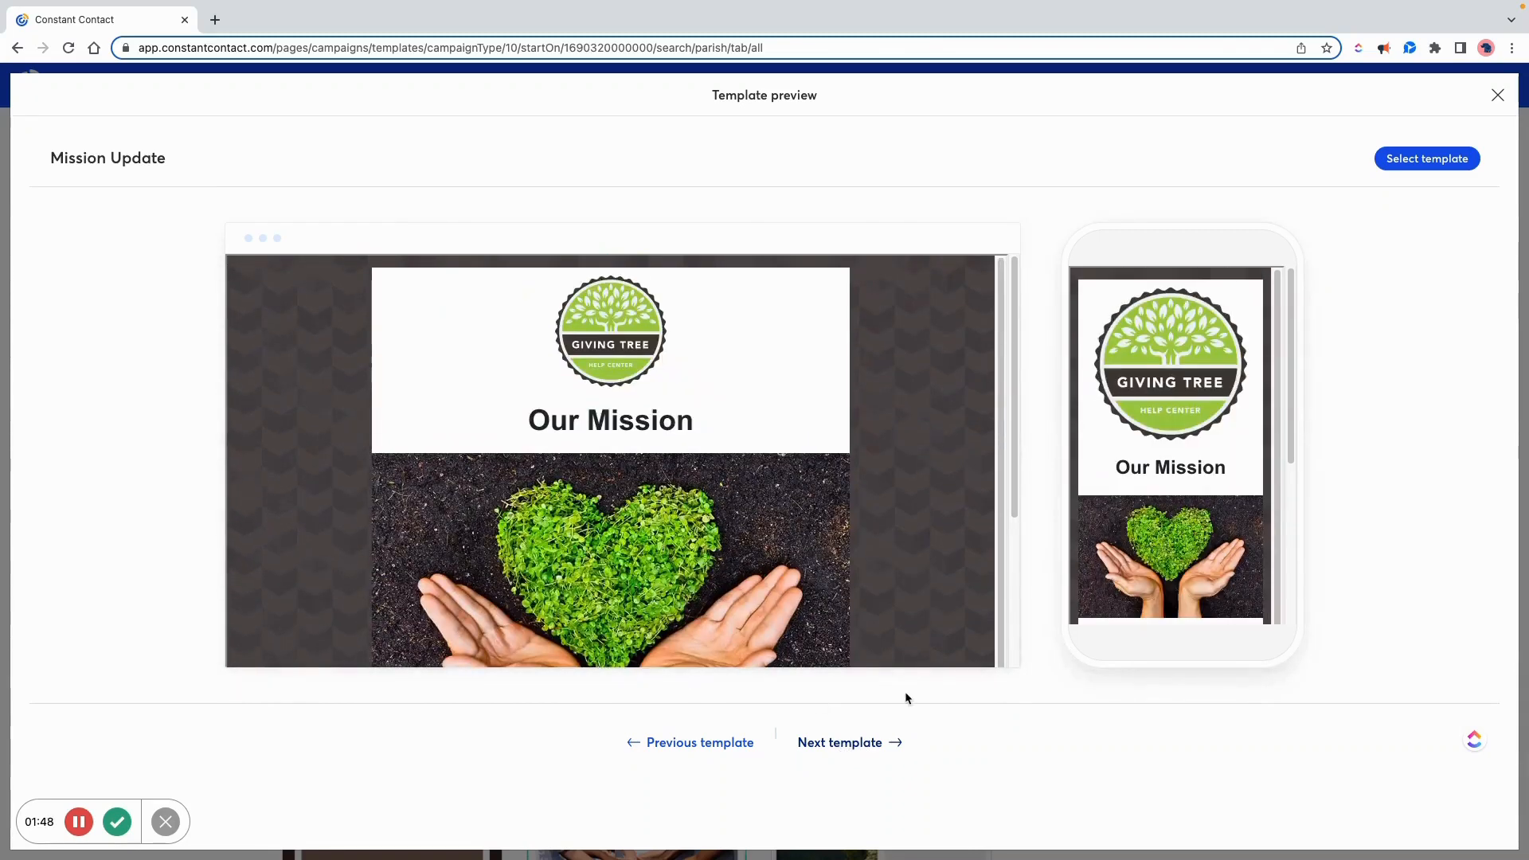
pyautogui.click(1420, 160)
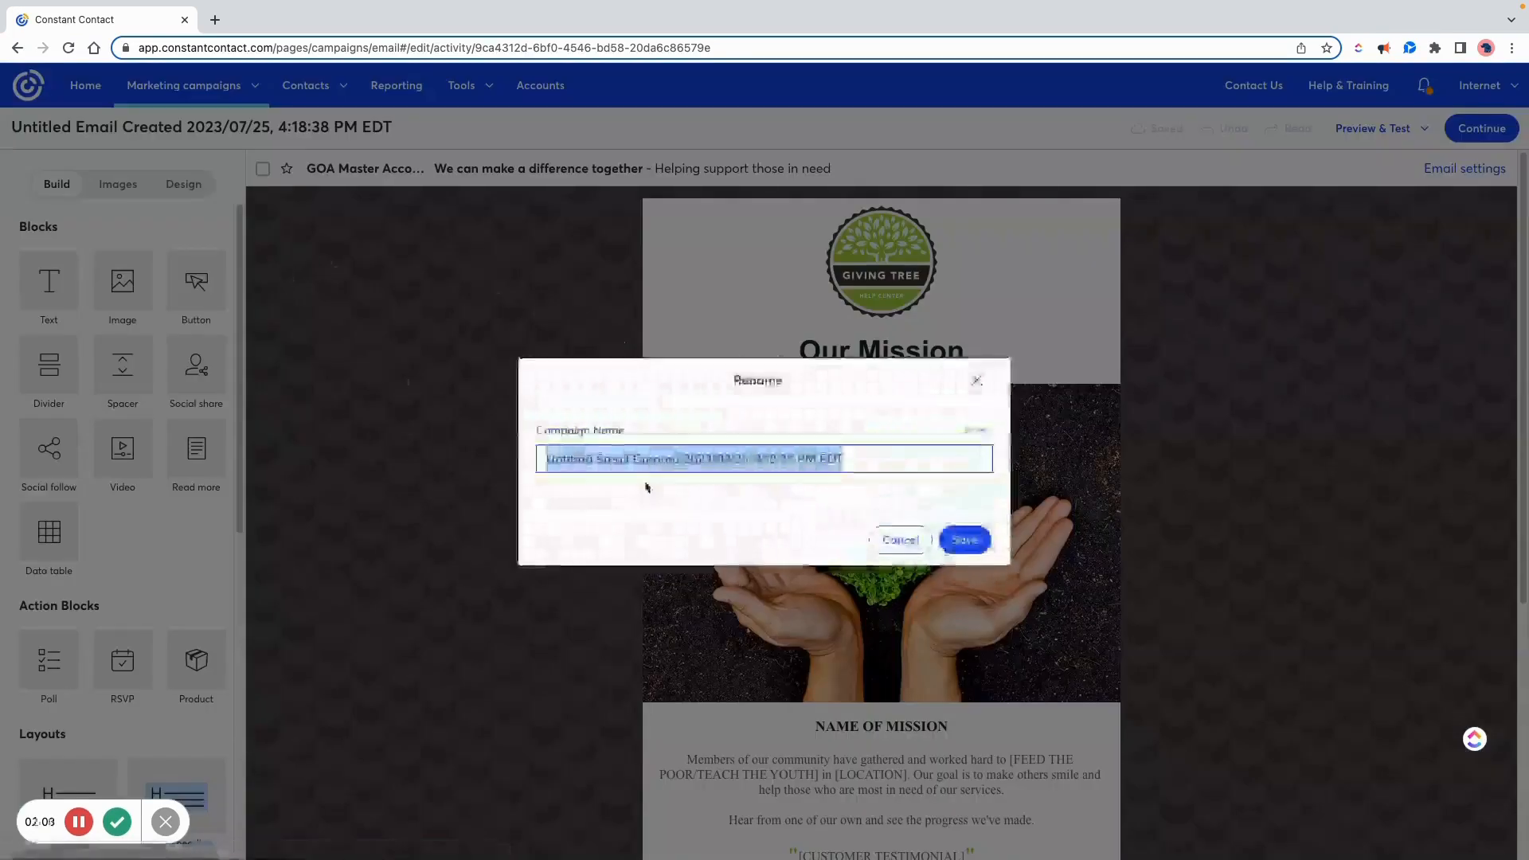
# - Rename the campaign as "Our Mission Update 7/31/23"
pyautogui.write('Our Mission Update 7/31/23')
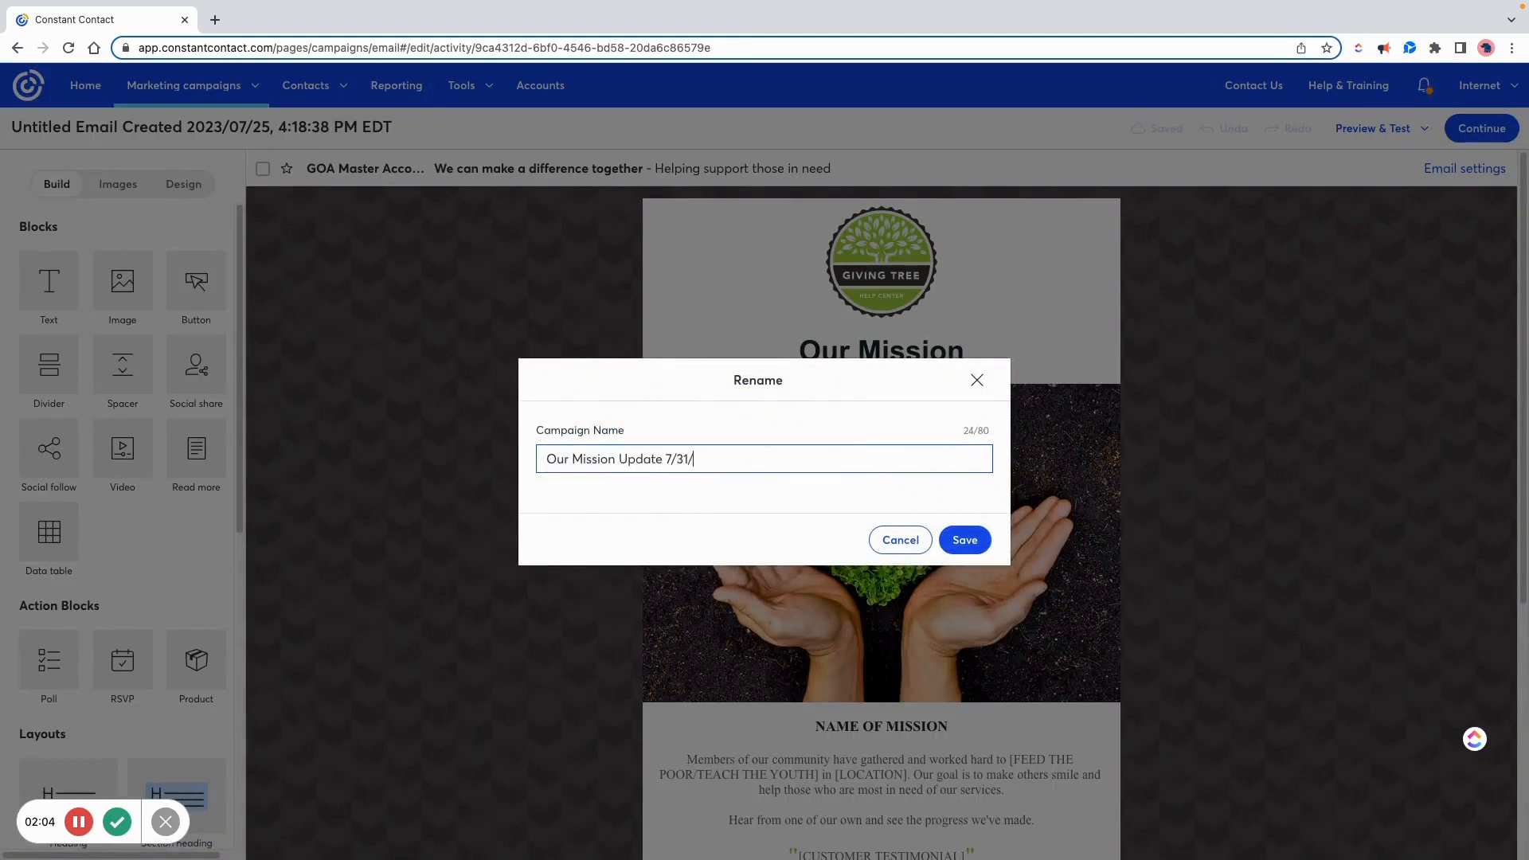
pyautogui.click(967, 542)
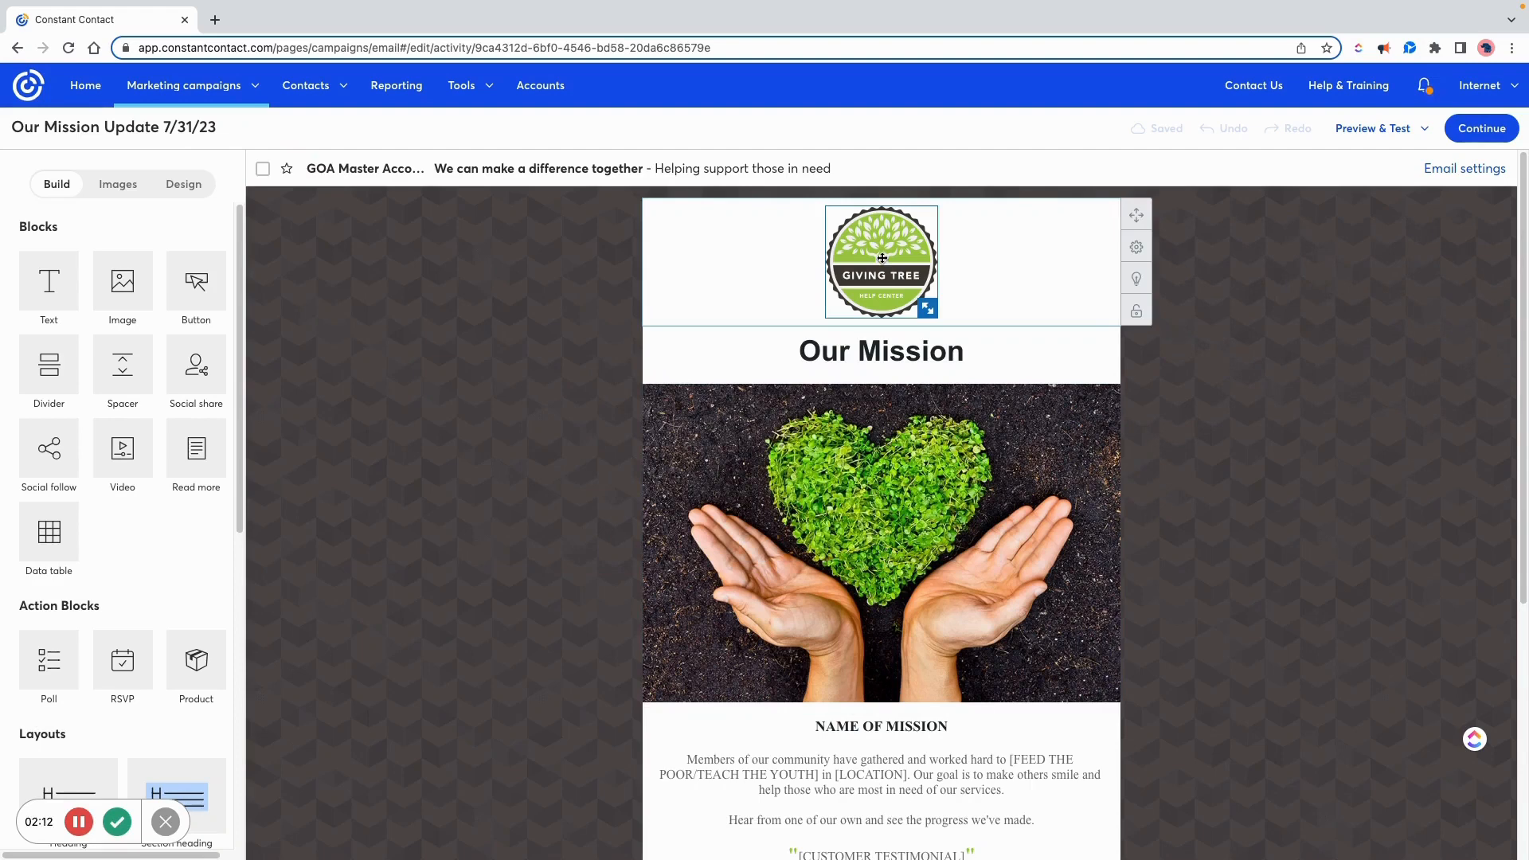
# - View the image library available for replacing the logo, and close it without choosing an image
pyautogui.click(894, 285)
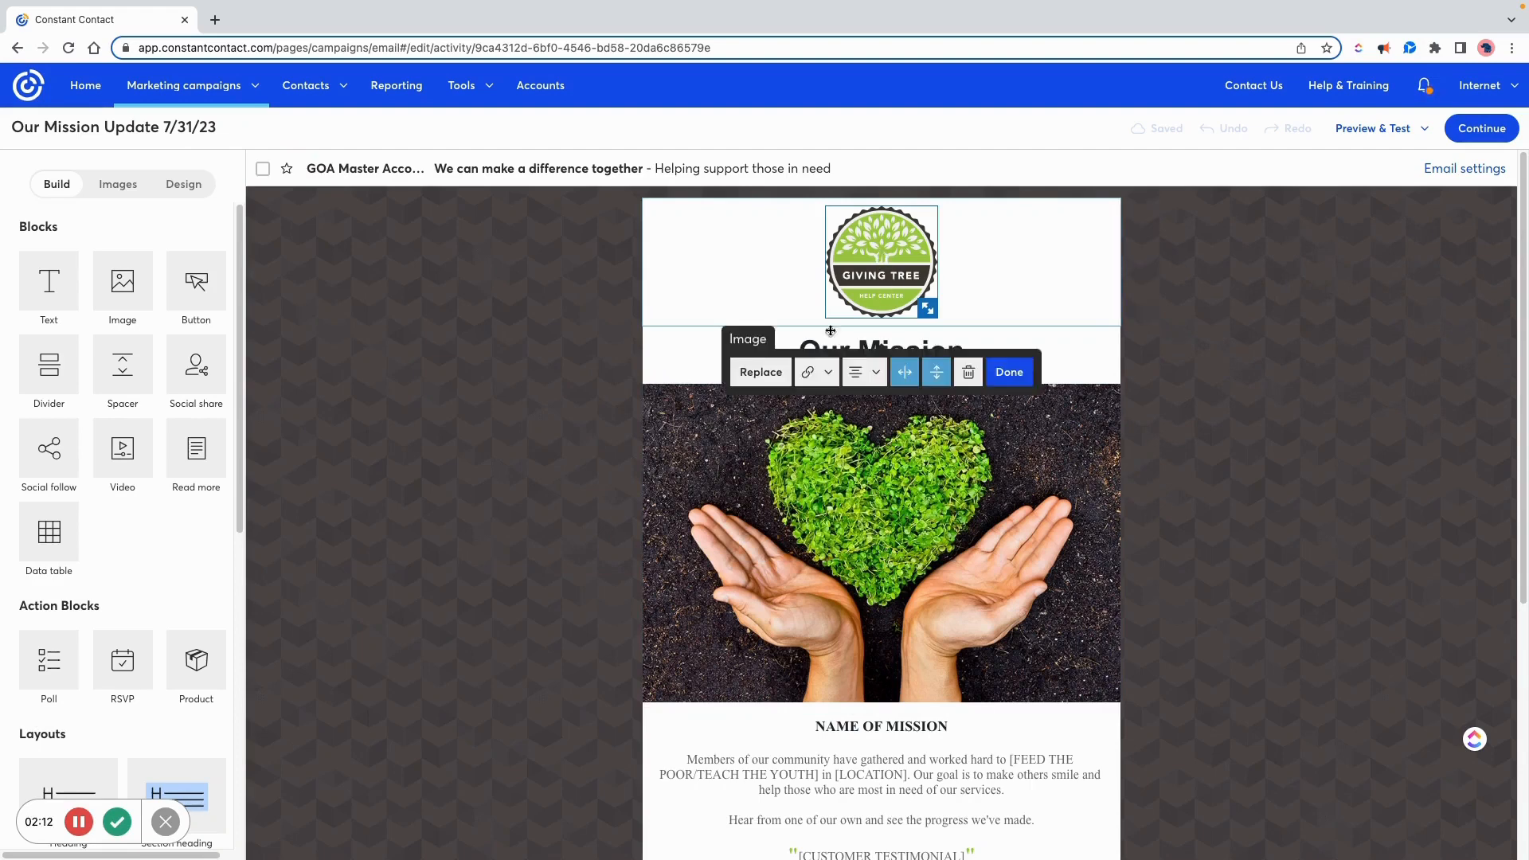
pyautogui.click(769, 378)
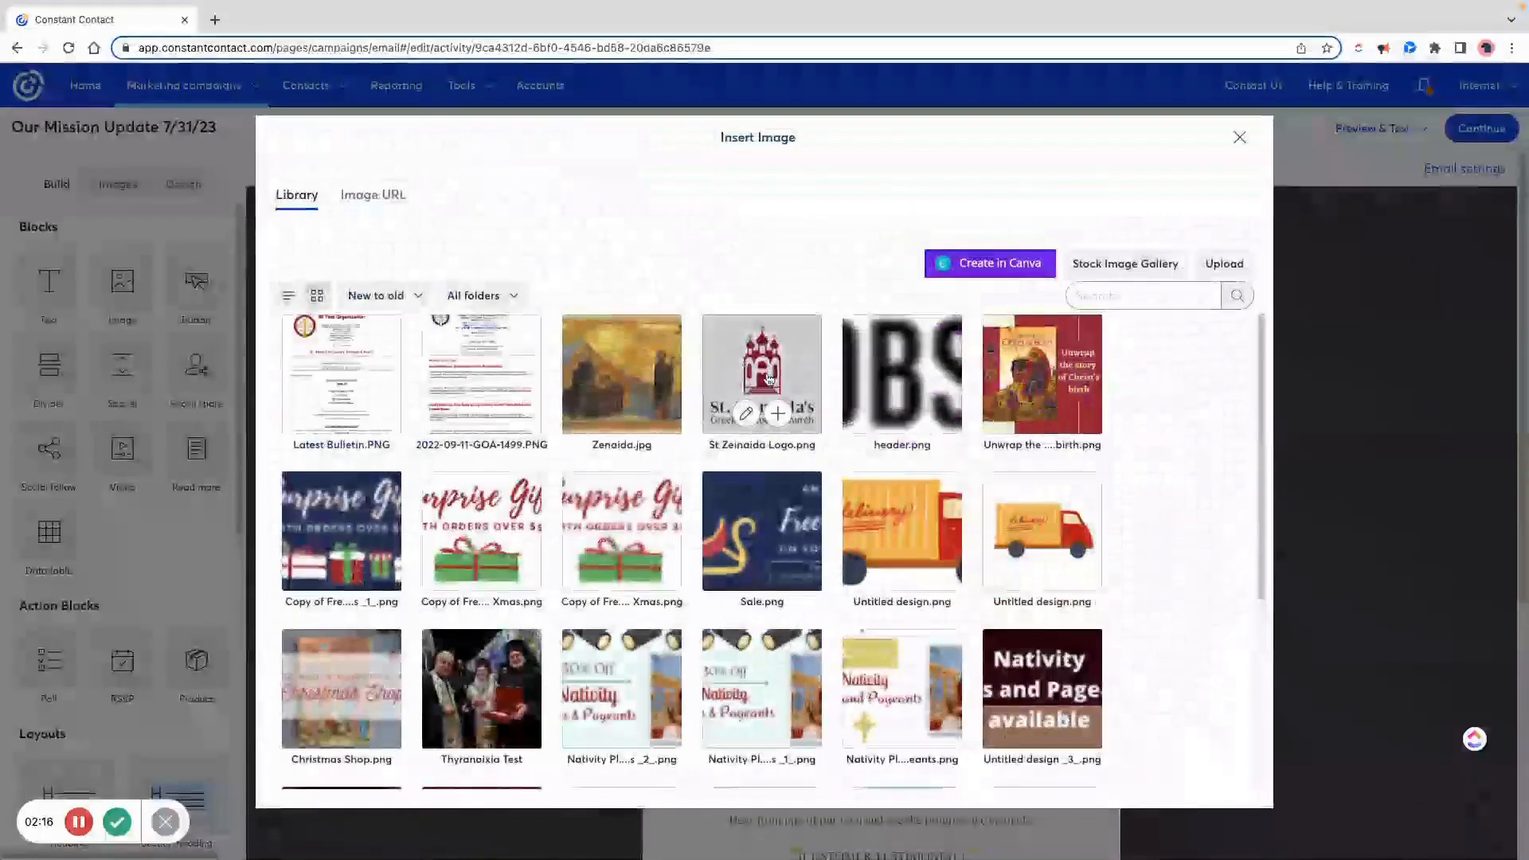
pyautogui.click(1246, 137)
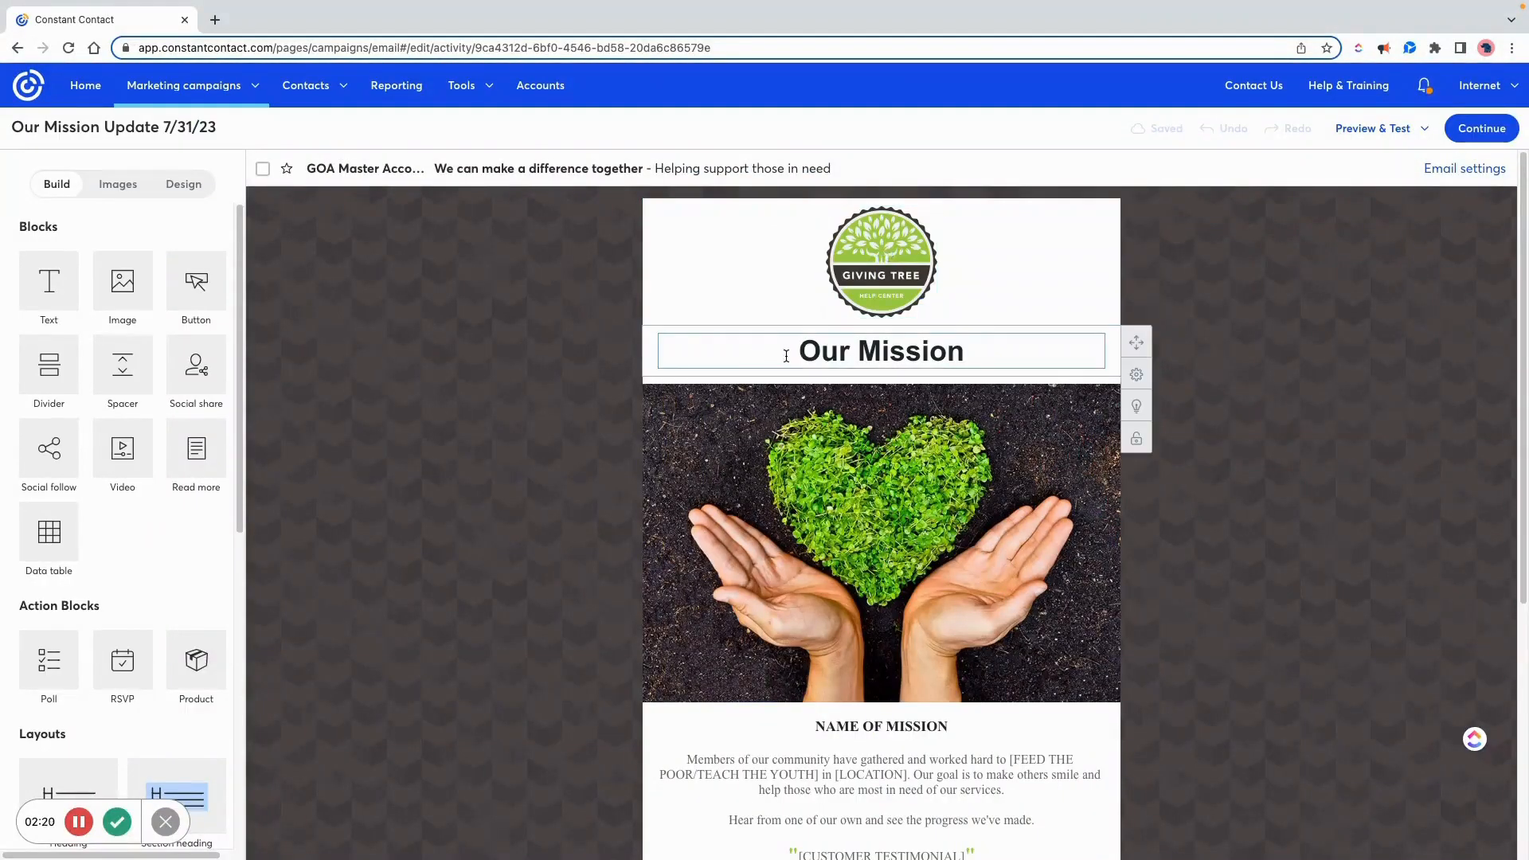
# - Extend the heading below the logo to read "Our Mission Update"
pyautogui.moveTo(787, 356); pyautogui.dragTo(997, 351)
pyautogui.click(1001, 351)
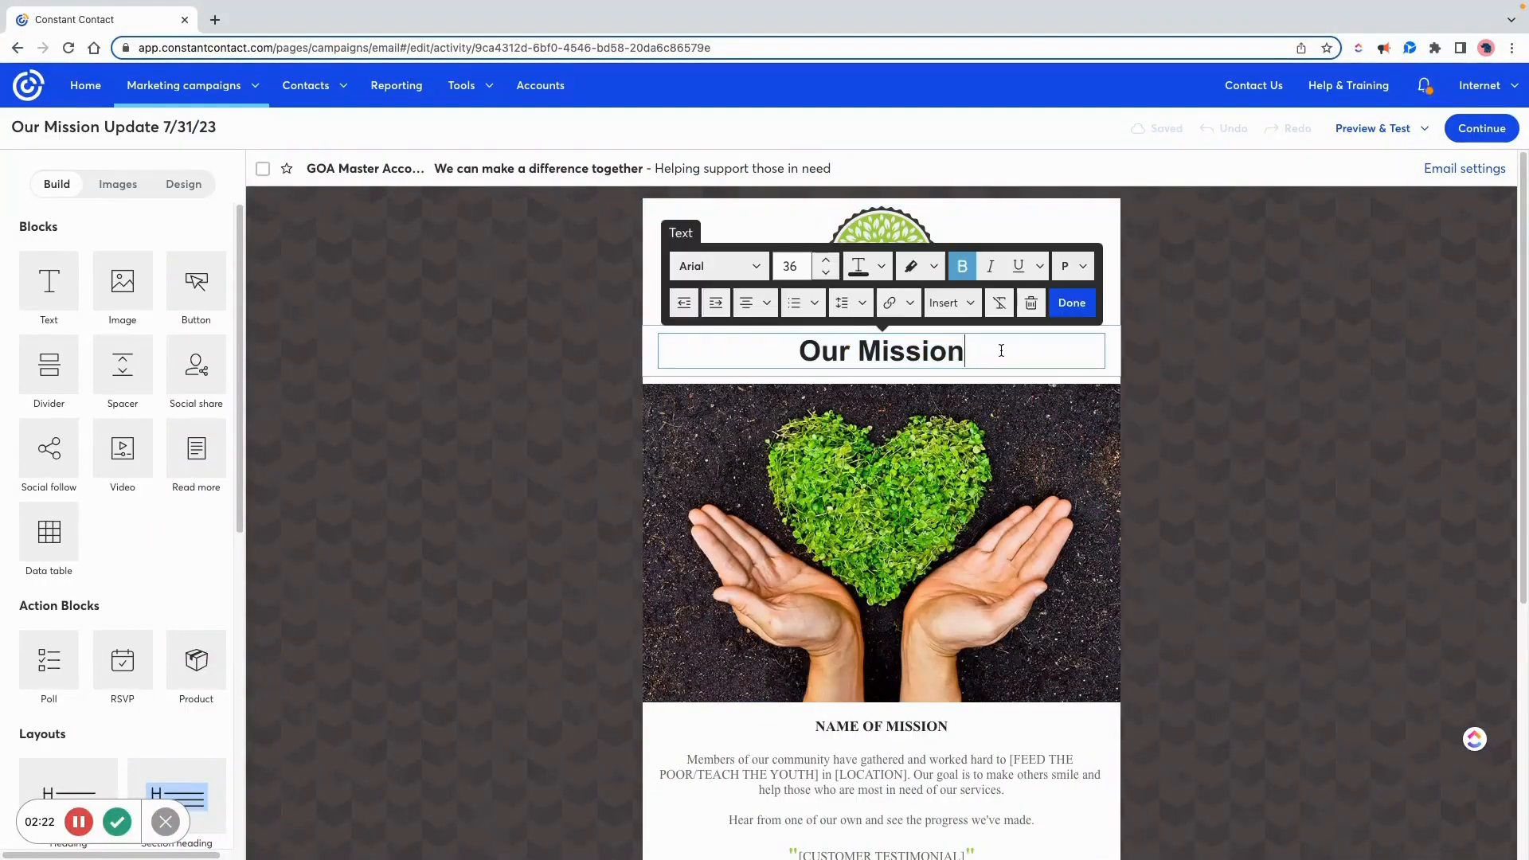
pyautogui.write('Update')
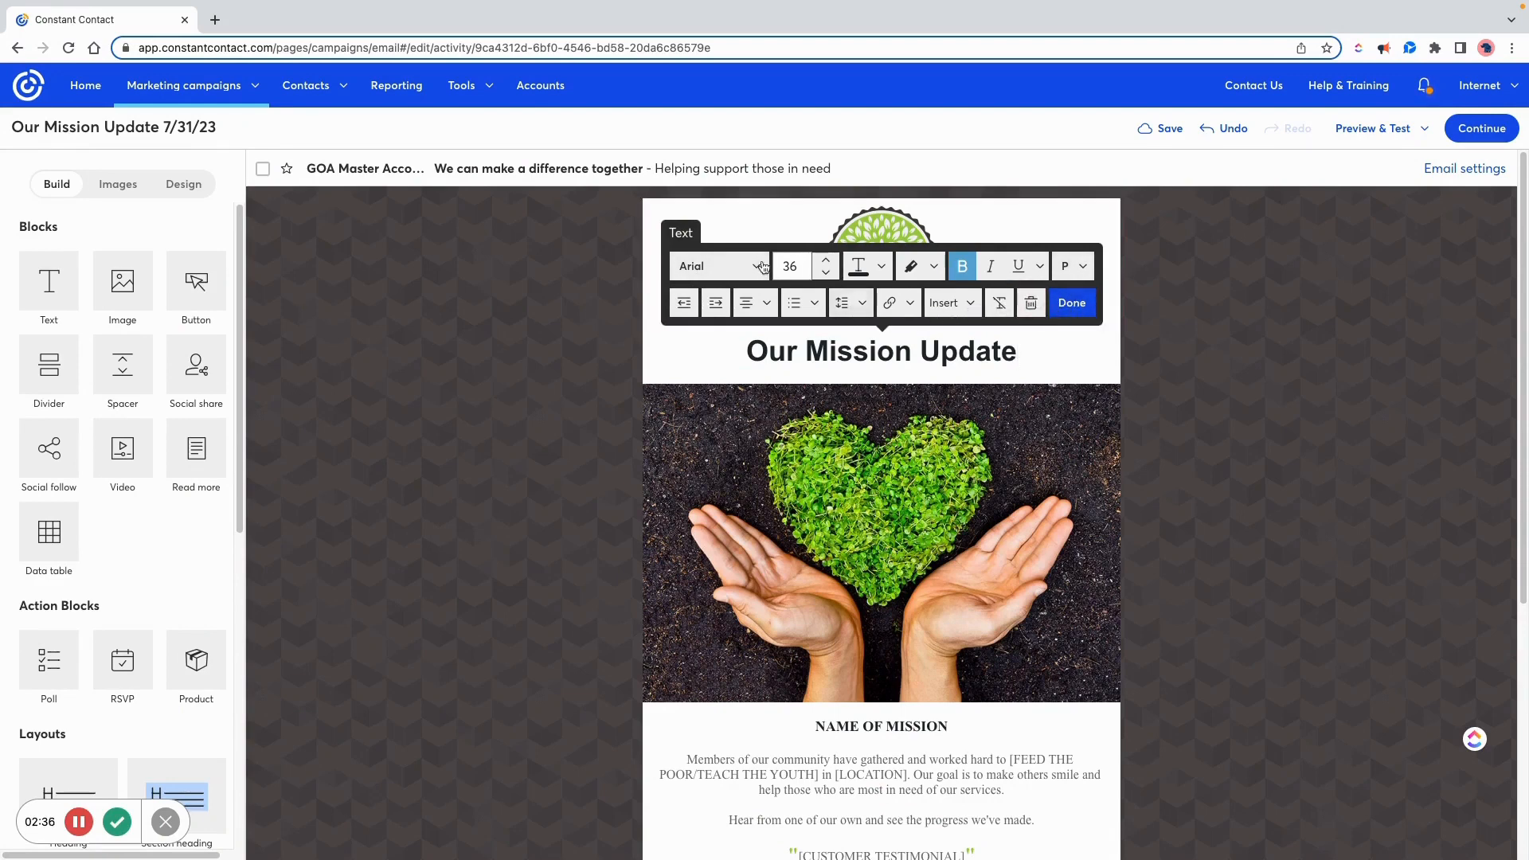
# - Look at the font and link options for the heading text, and finish editing it without changing its formatting
pyautogui.click(731, 269)
pyautogui.click(731, 273)
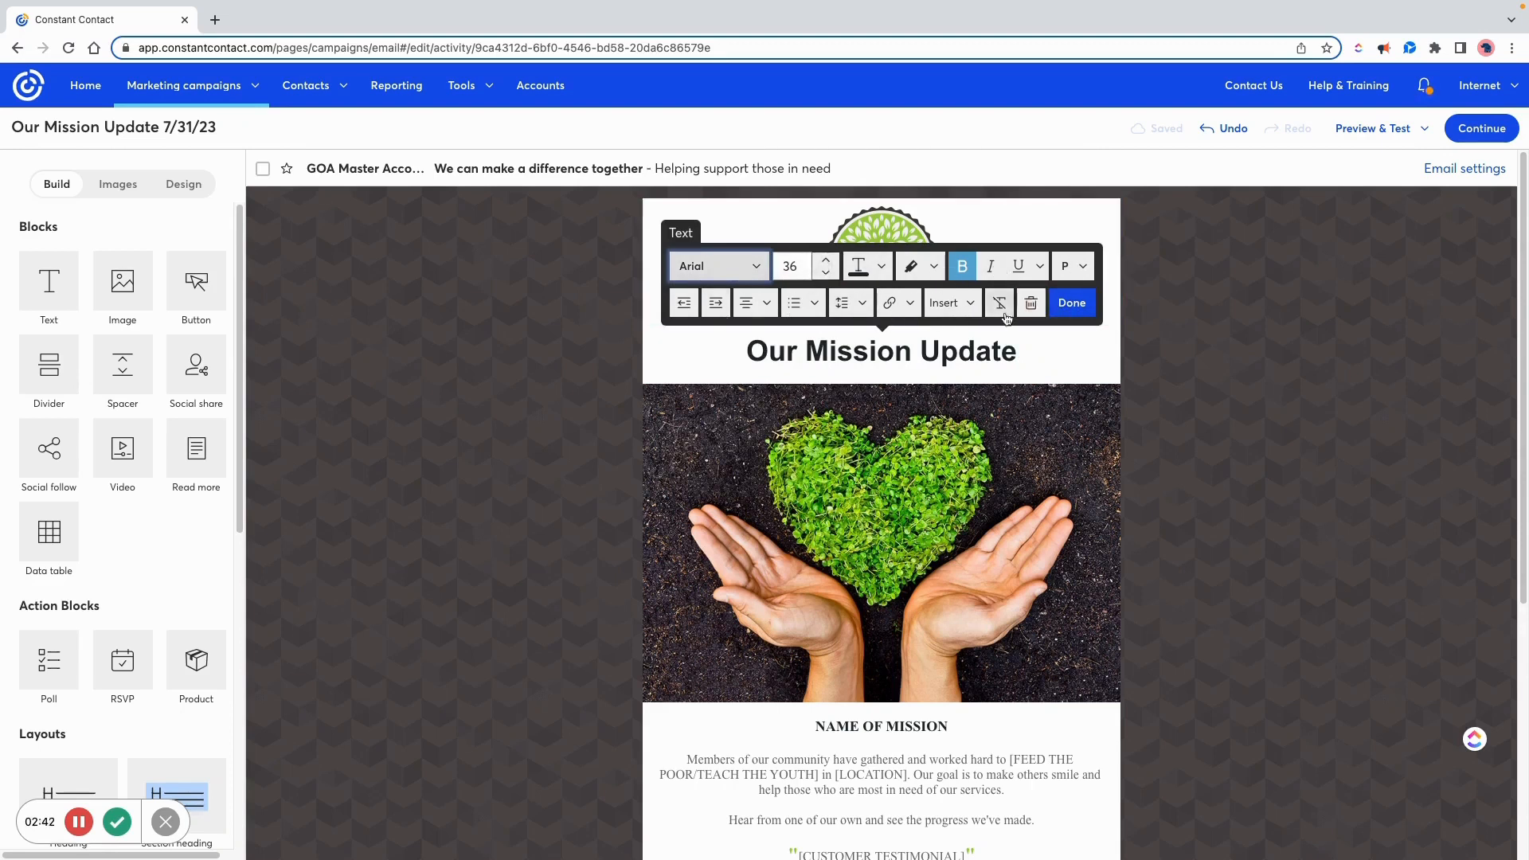
pyautogui.tripleClick(933, 352)
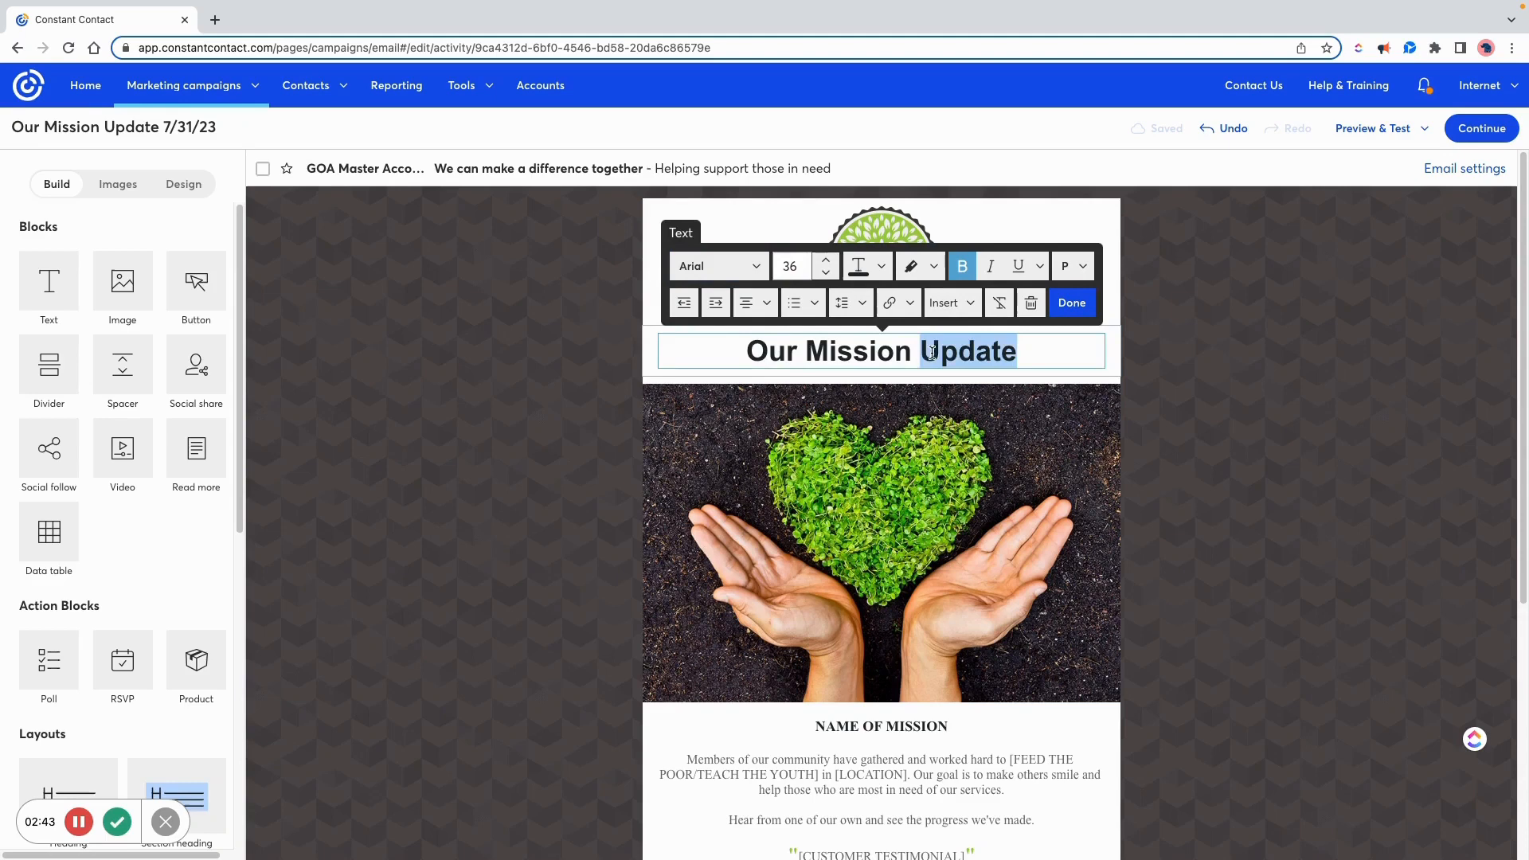
pyautogui.click(906, 303)
pyautogui.click(835, 357)
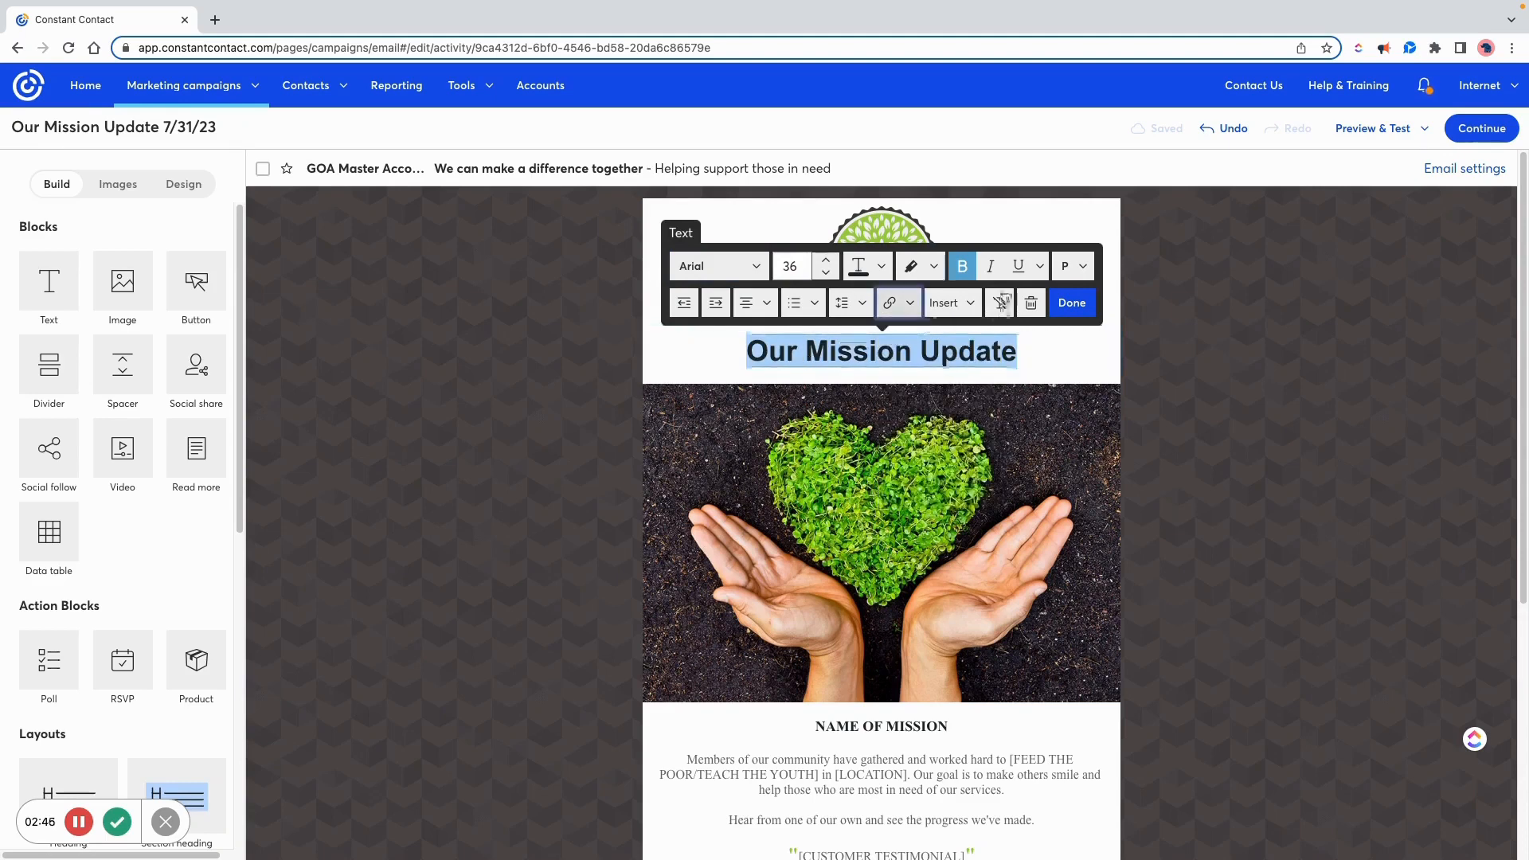
pyautogui.click(1065, 303)
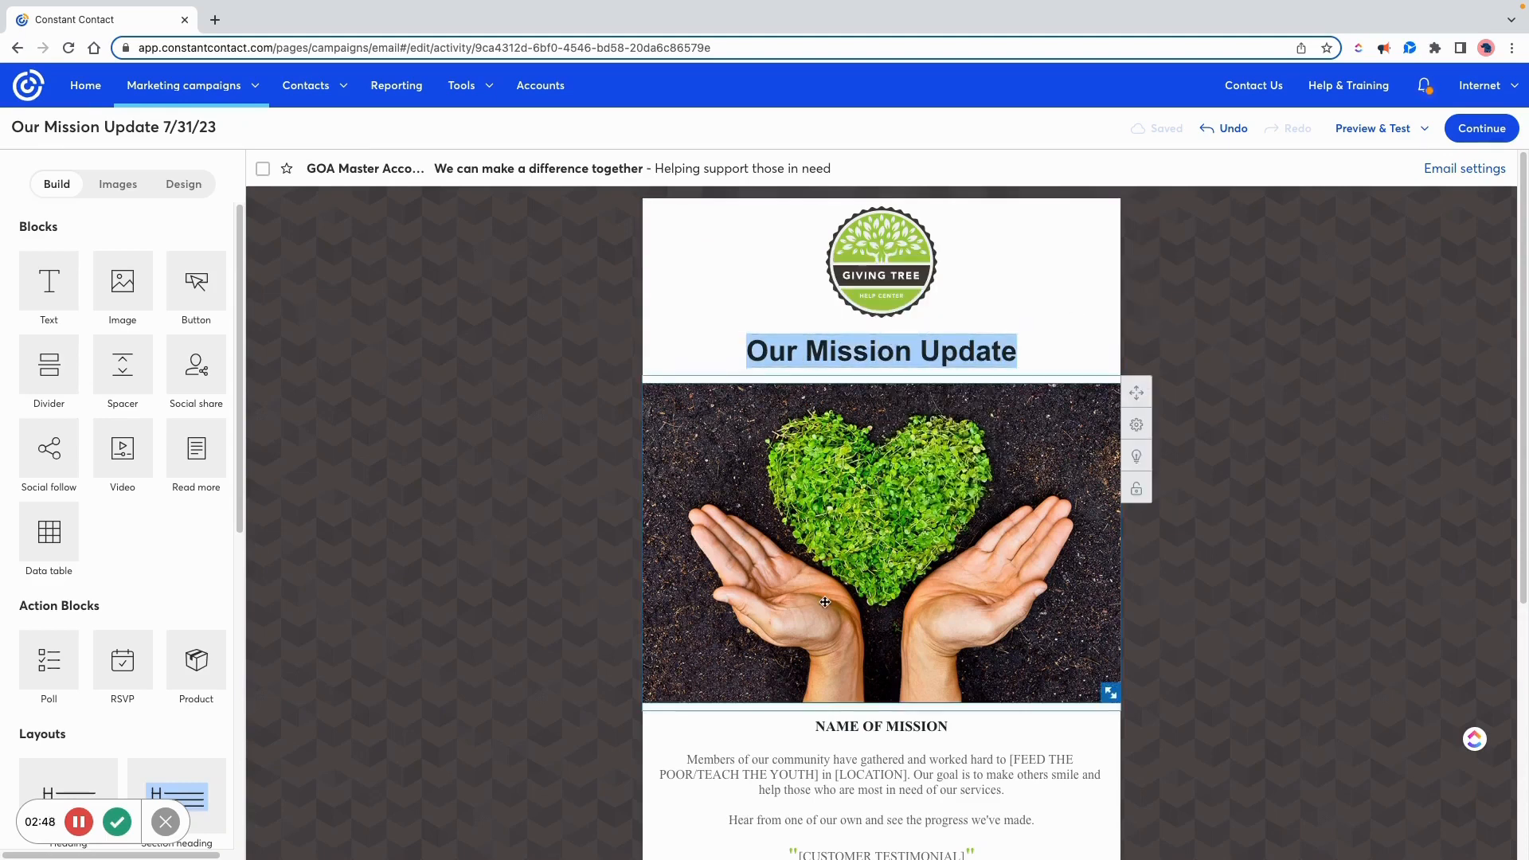
# - Browse the image library and upload sources for replacing the heart-shaped plant photo, and close them without choosing an image
pyautogui.scroll(-1, 861, 536)
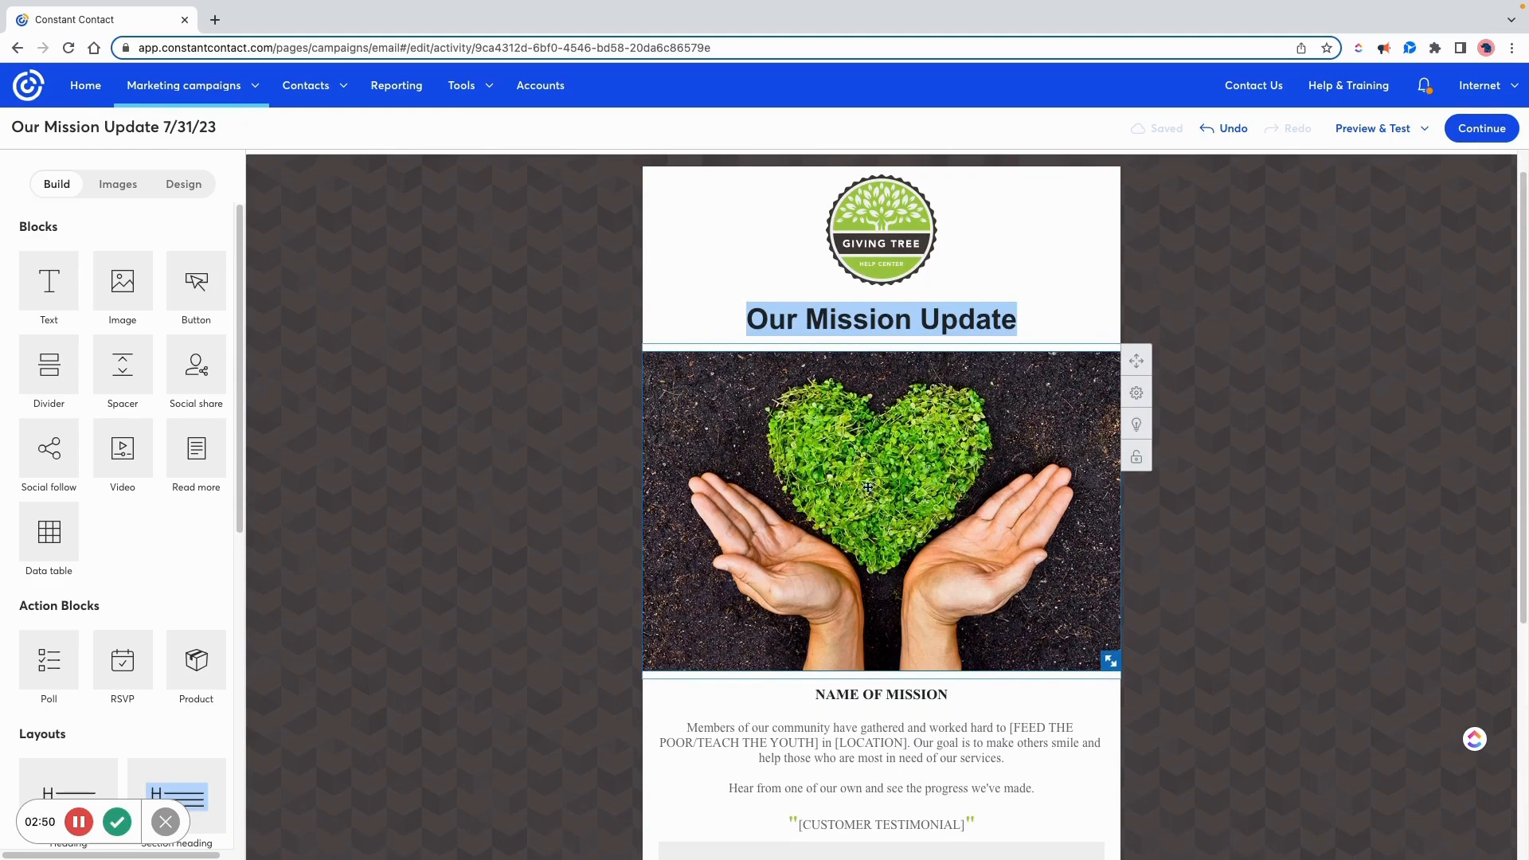
pyautogui.click(869, 511)
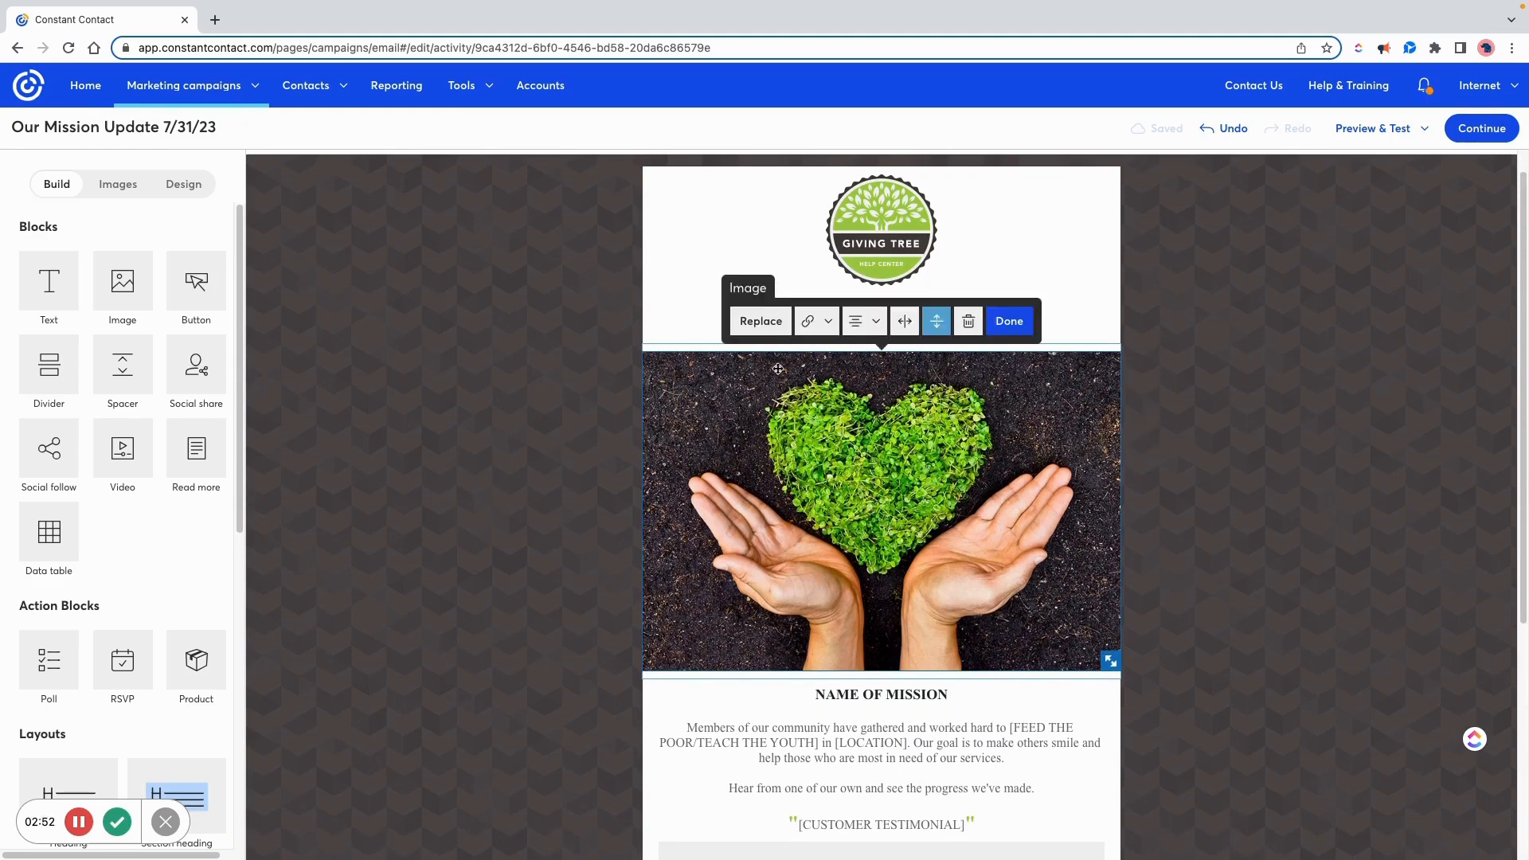
pyautogui.click(760, 321)
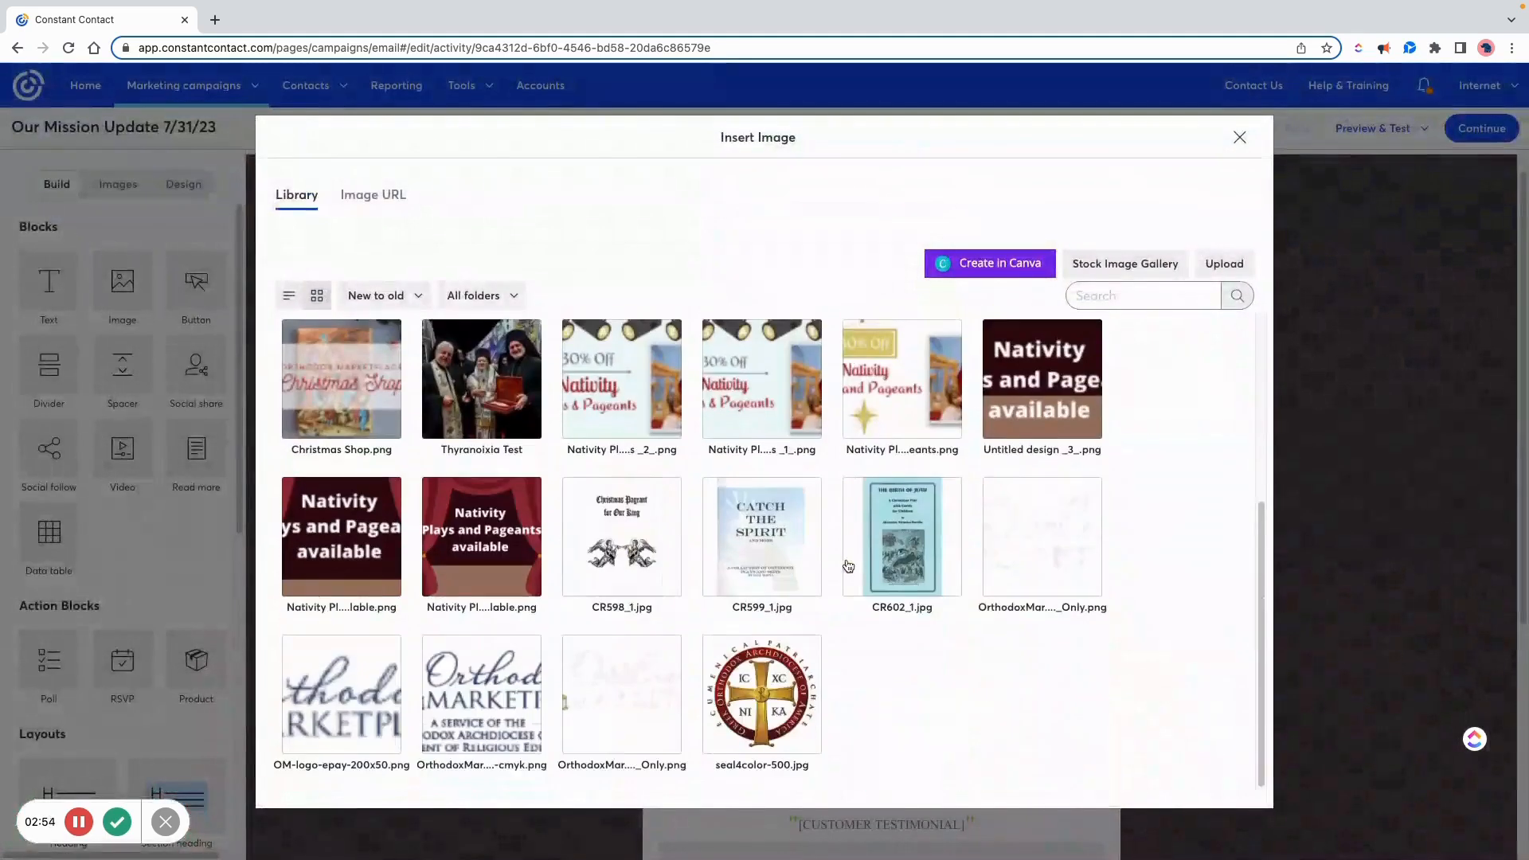
pyautogui.scroll(4, 873, 572)
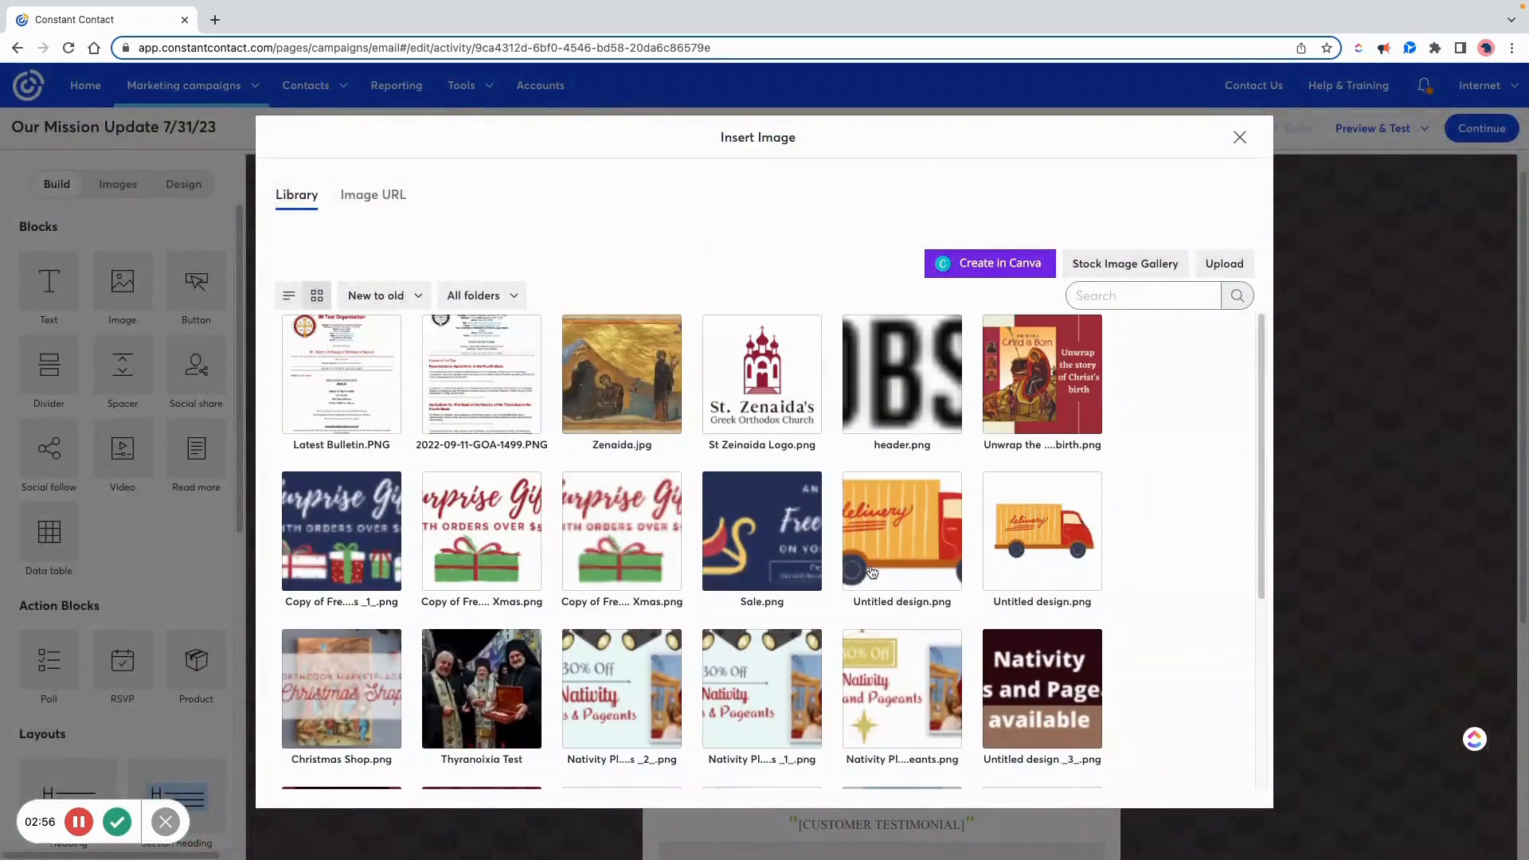
pyautogui.click(1227, 265)
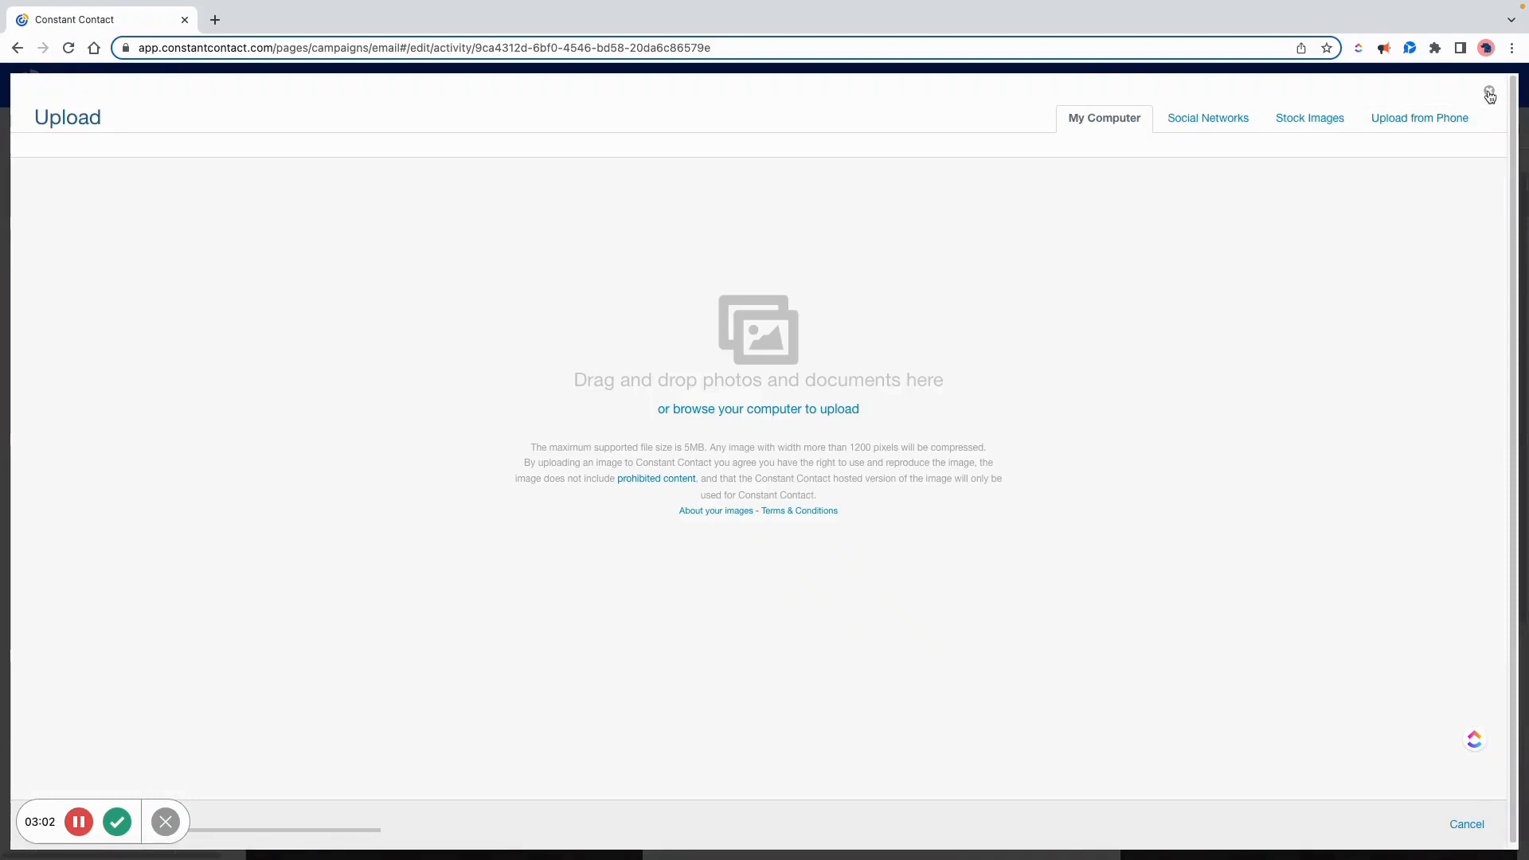
pyautogui.click(1489, 96)
pyautogui.click(1241, 138)
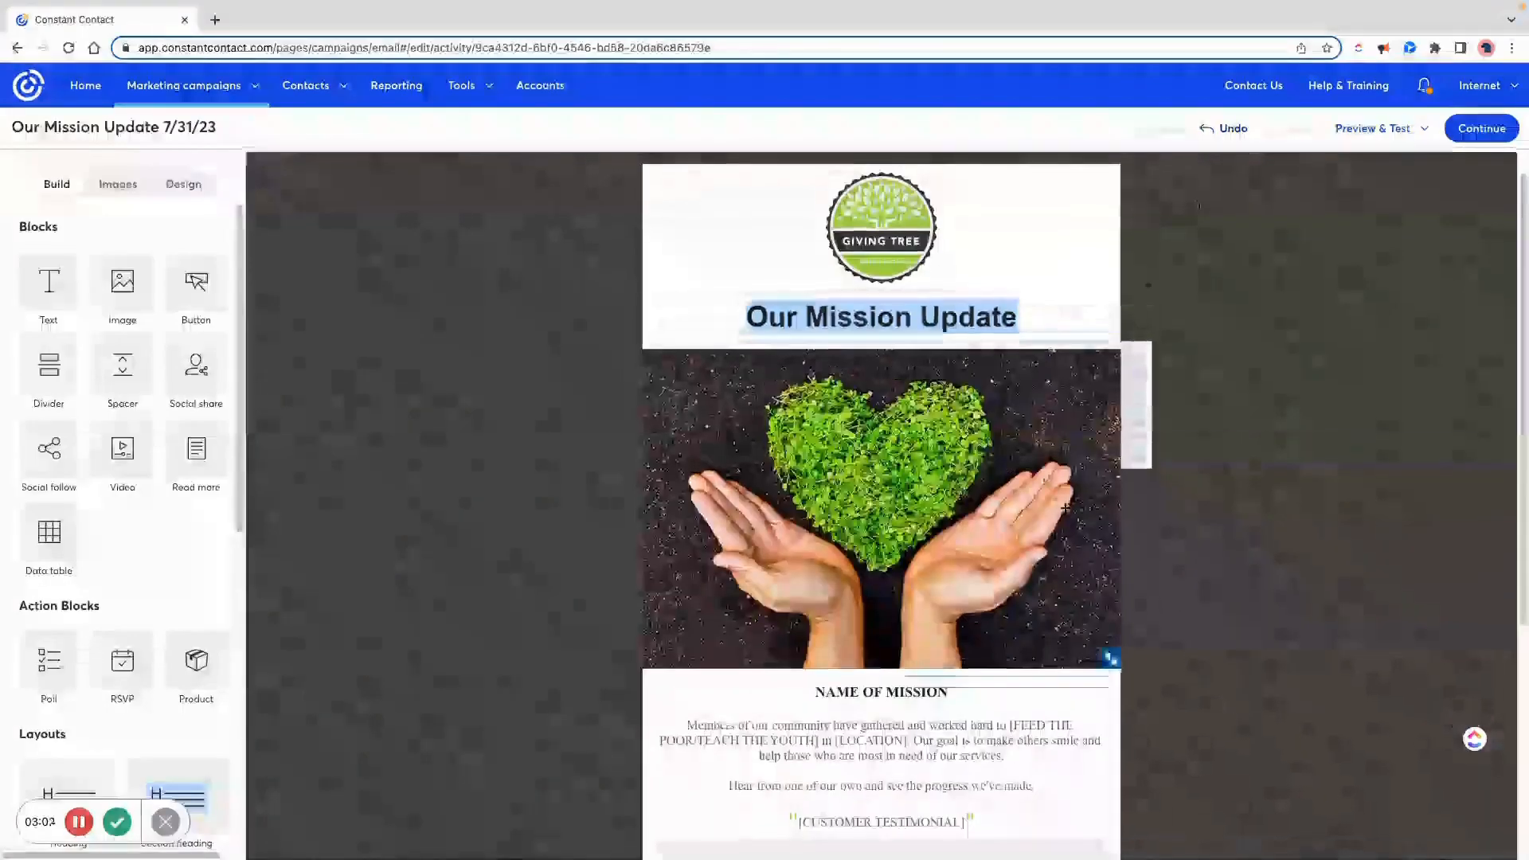
# - Examine the Volunteer button's Web Page link settings and the Donate button's editing options without changing either button
pyautogui.scroll(-2, 1065, 507)
pyautogui.click(852, 564)
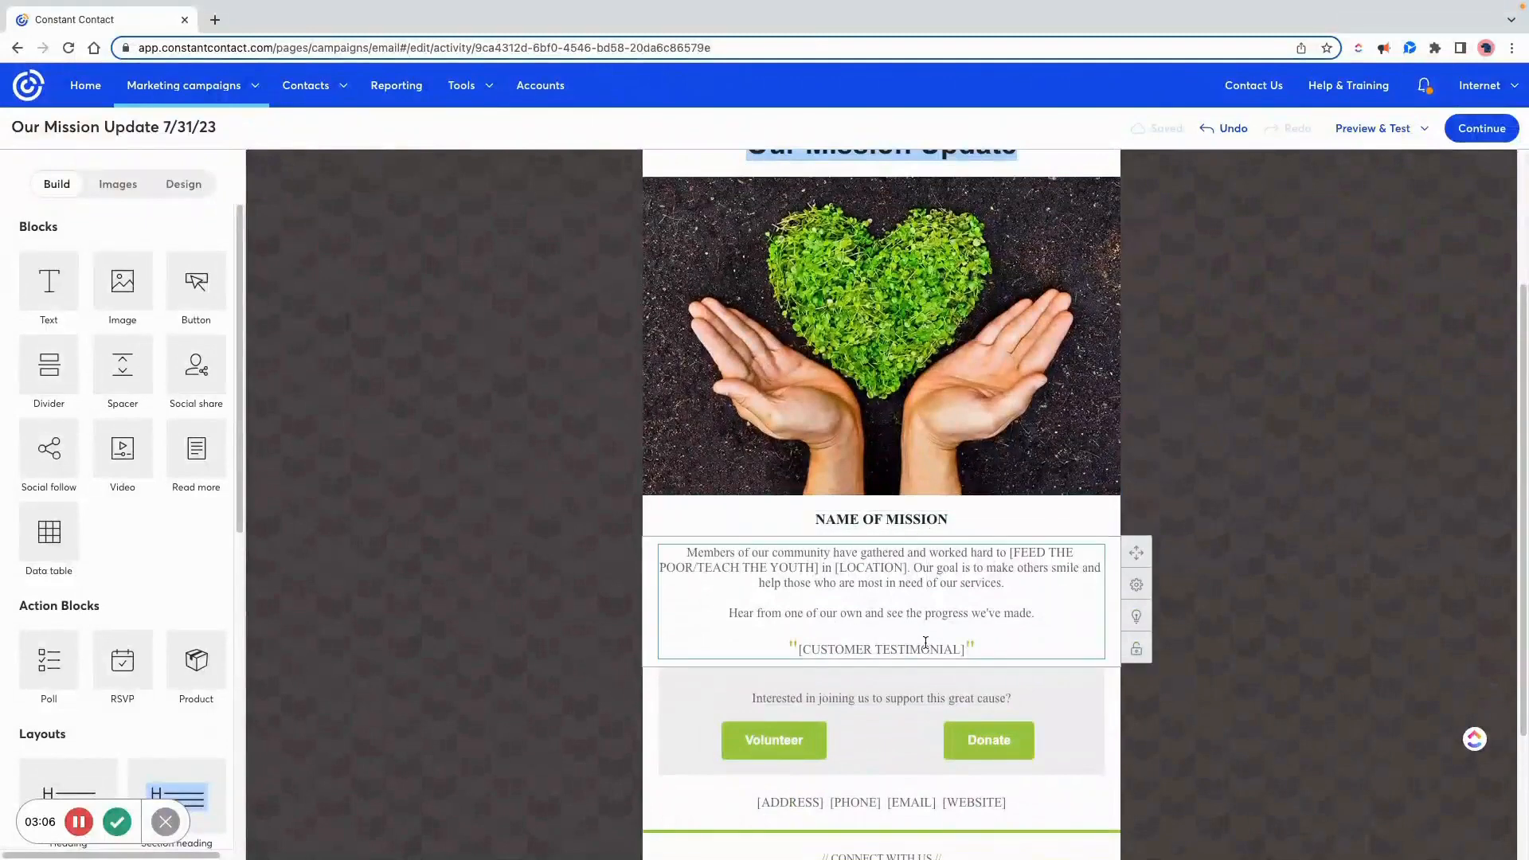
pyautogui.scroll(-2, 876, 637)
pyautogui.click(778, 552)
pyautogui.click(777, 549)
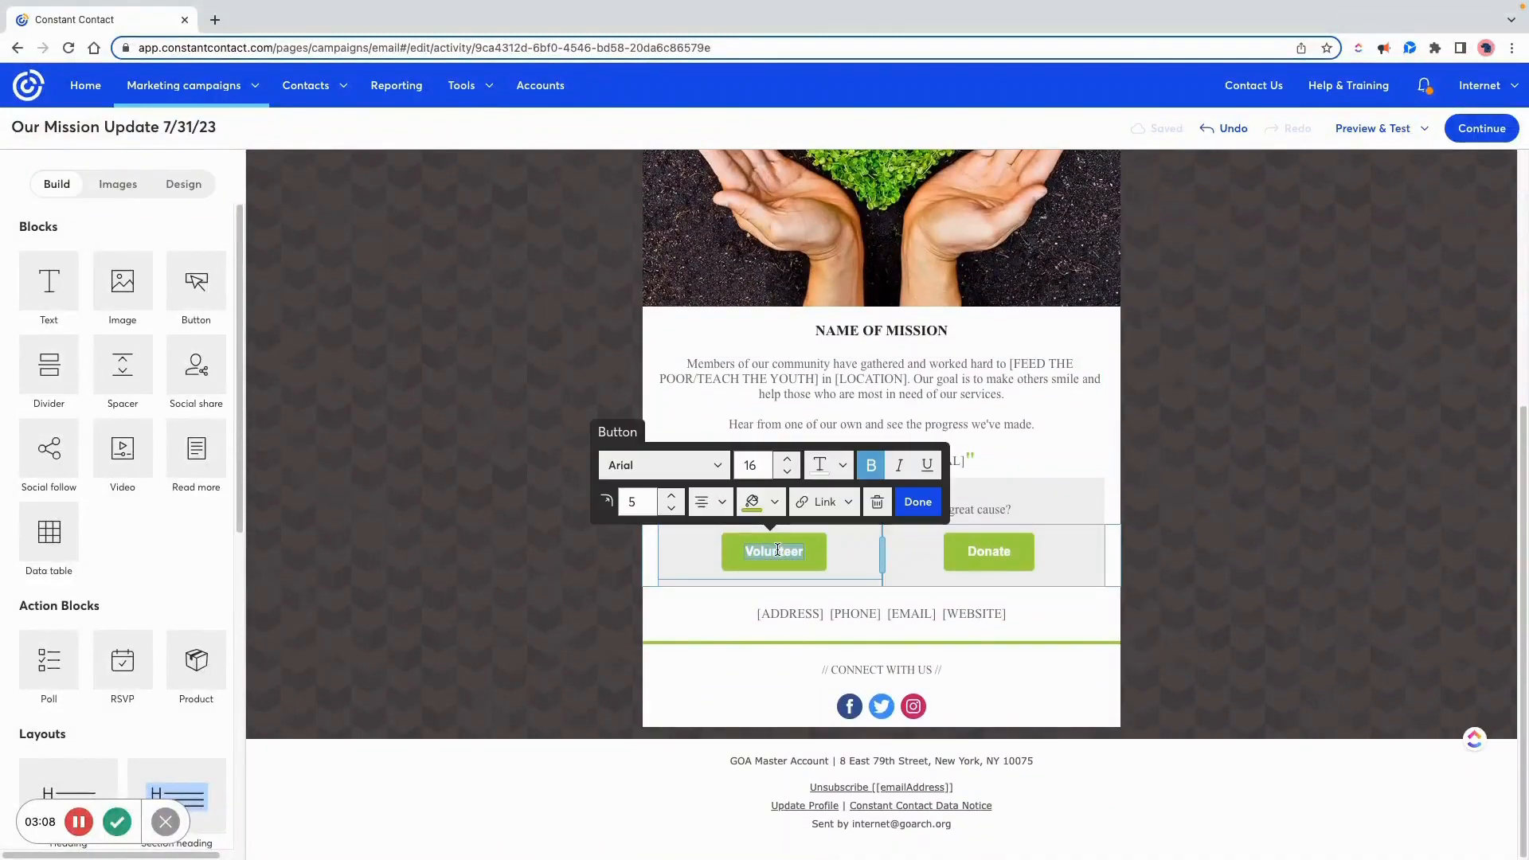
pyautogui.click(825, 502)
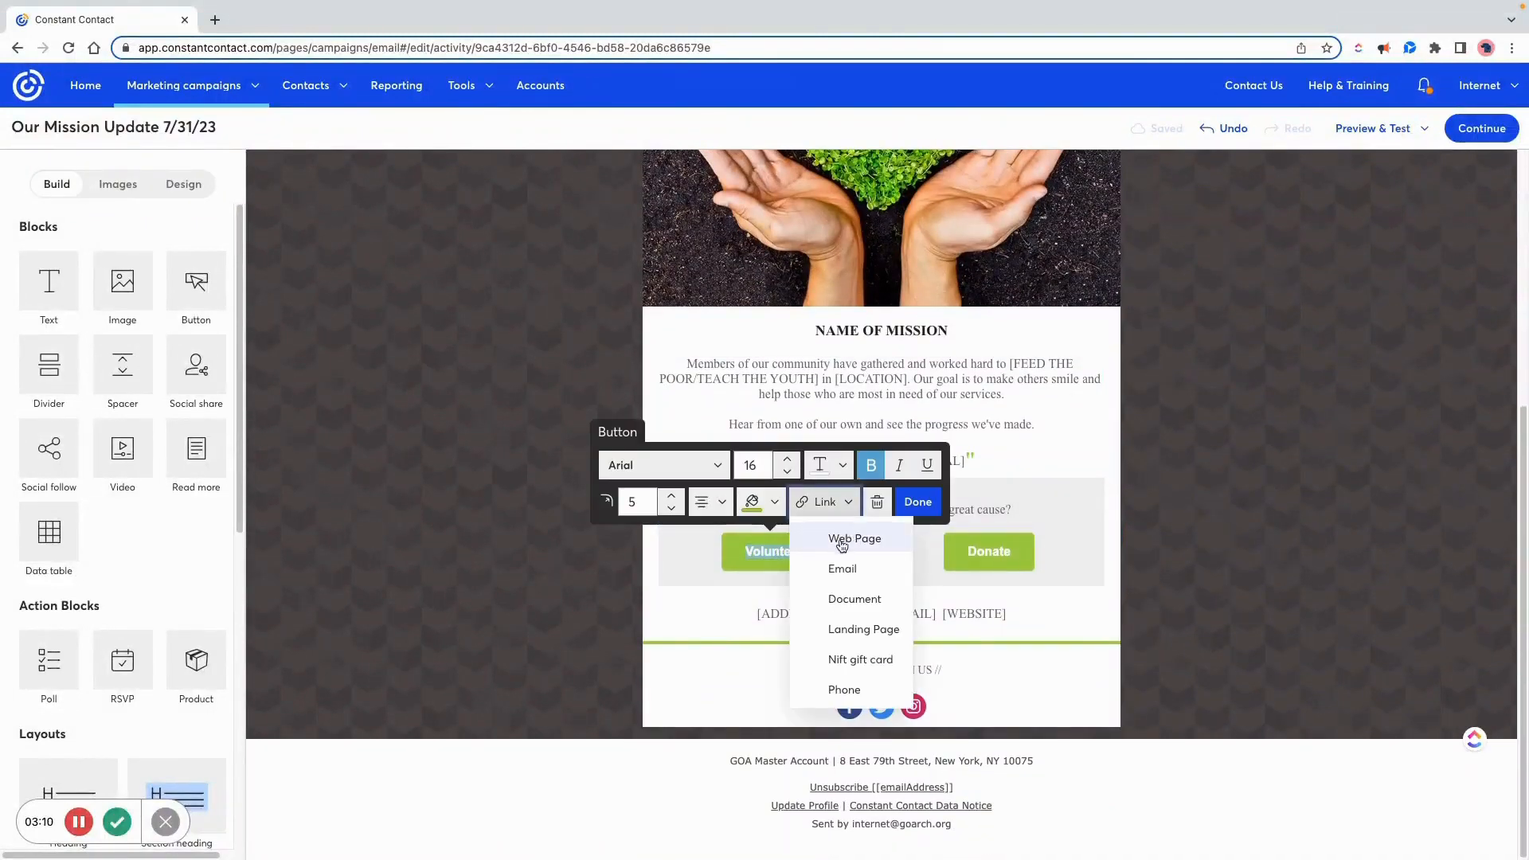
pyautogui.click(774, 552)
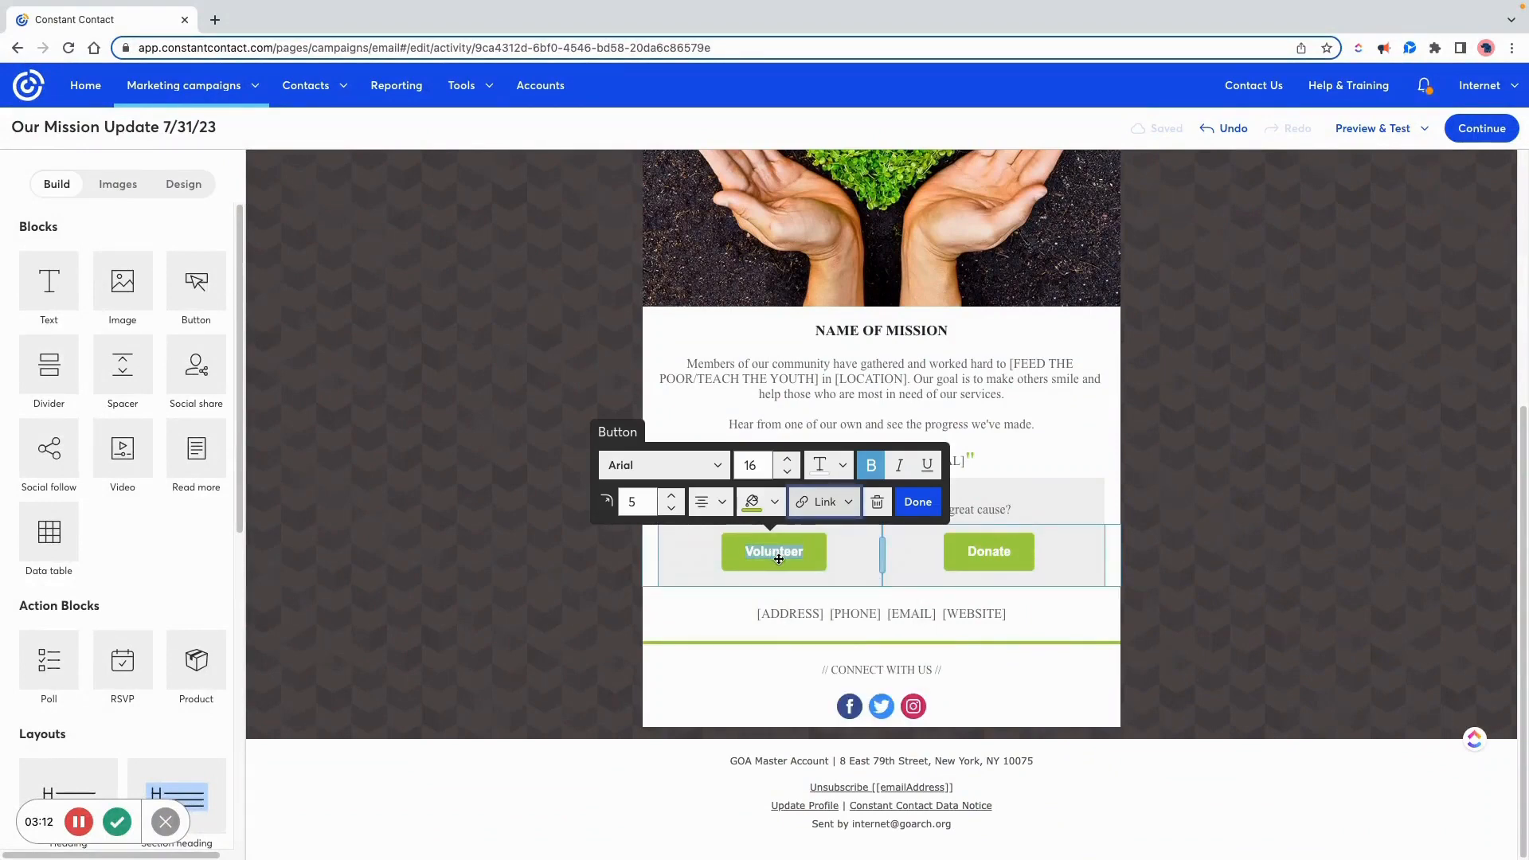
pyautogui.click(828, 502)
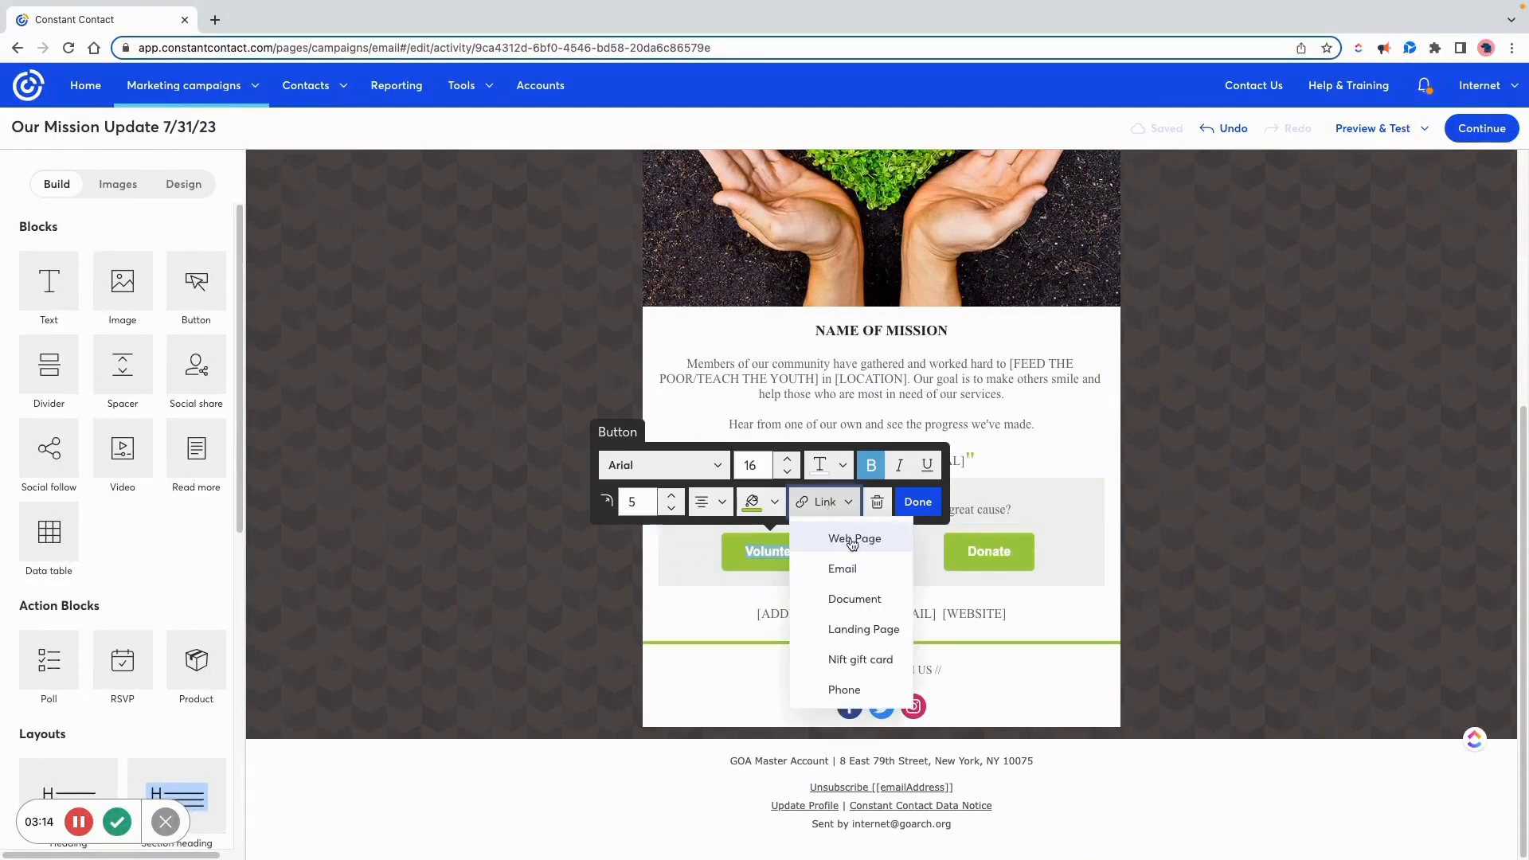
pyautogui.click(853, 540)
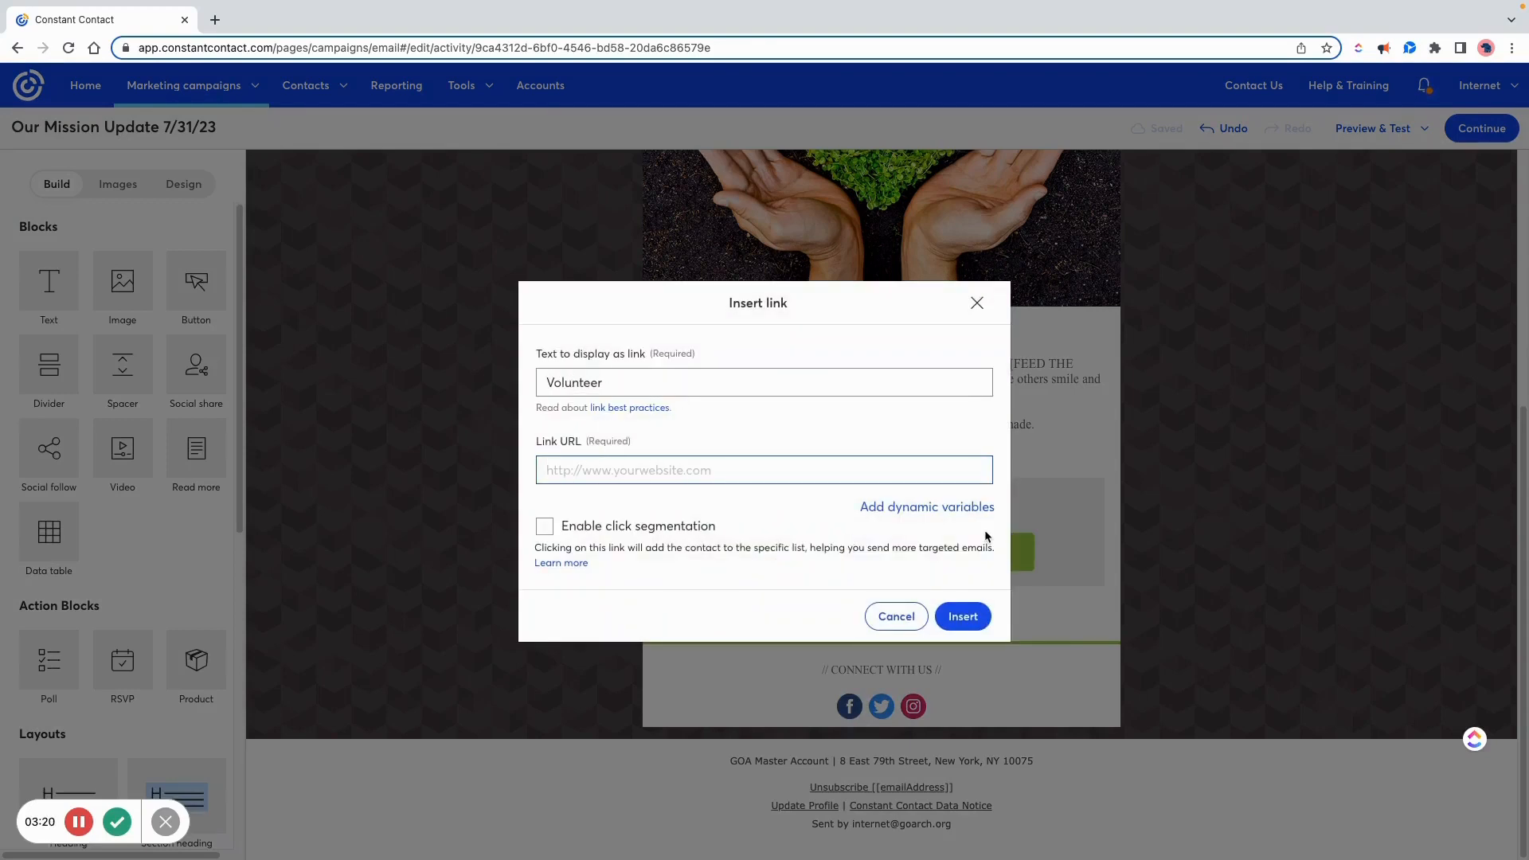
pyautogui.click(901, 620)
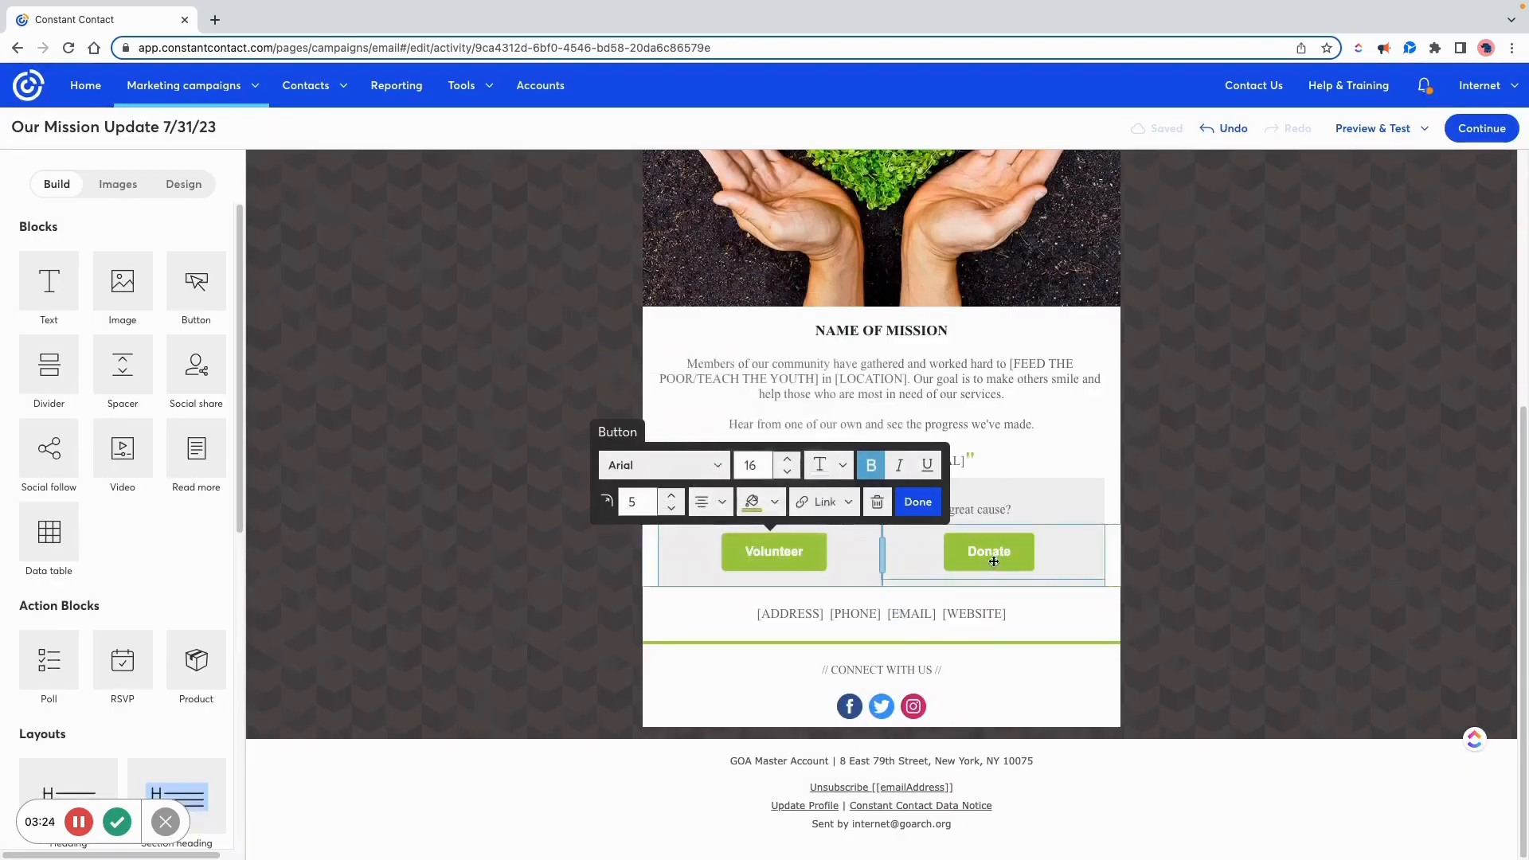
pyautogui.doubleClick(992, 553)
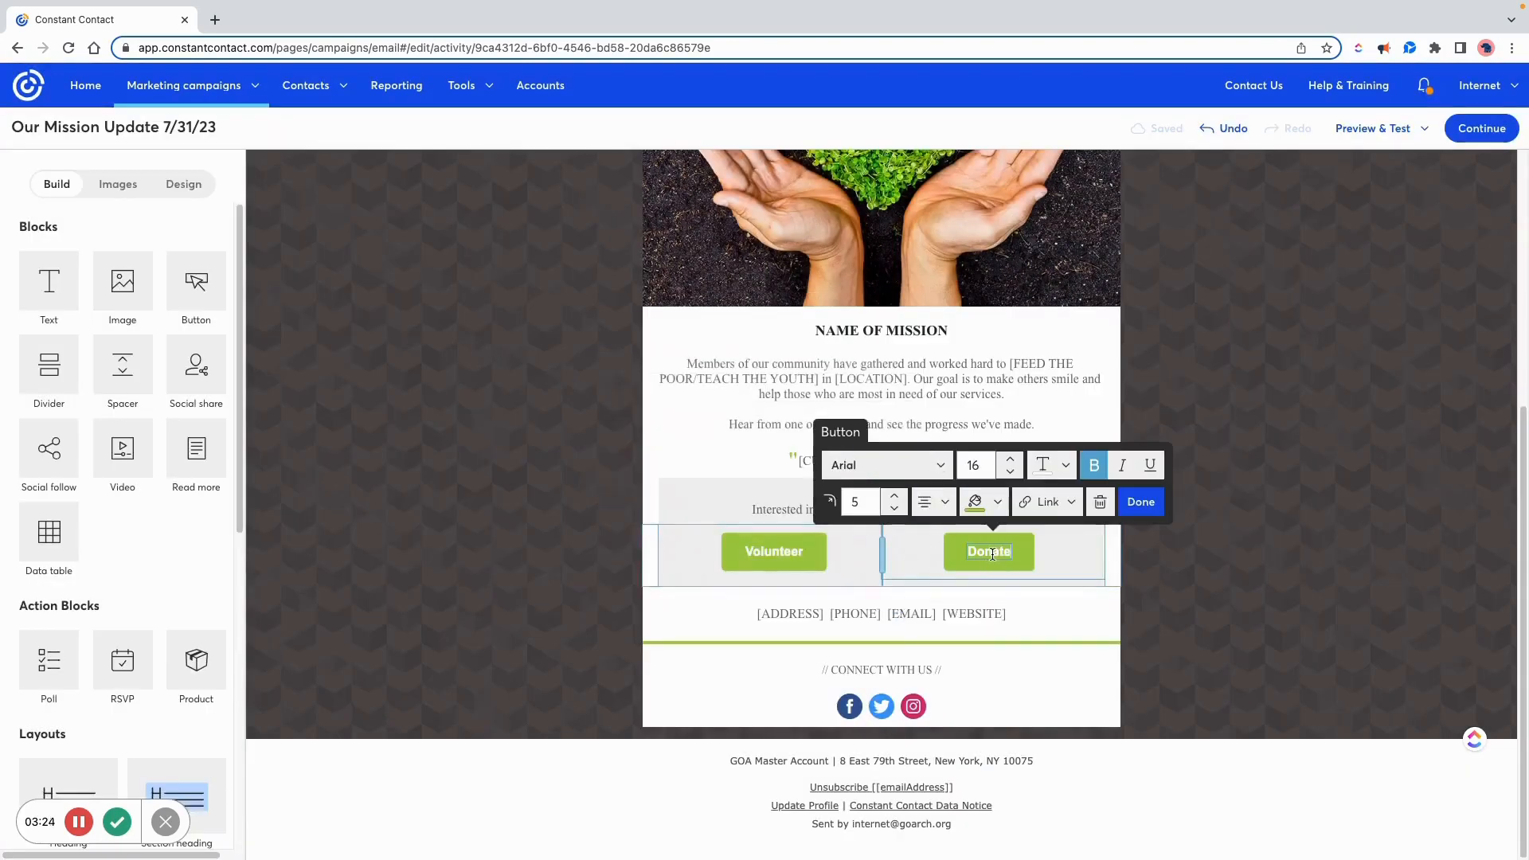
pyautogui.click(1141, 502)
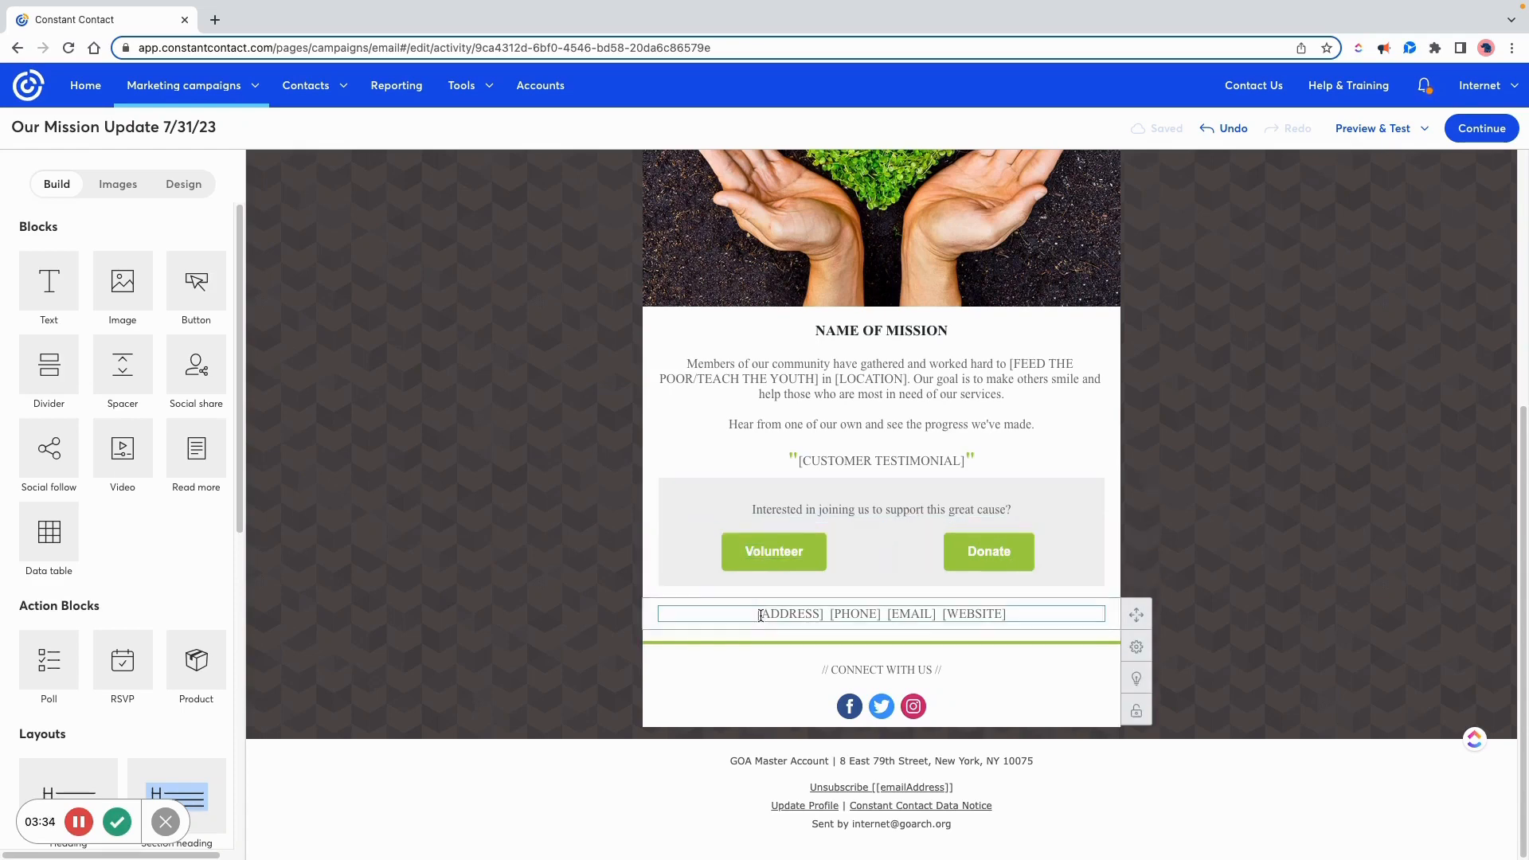
# - Review the email layout and open the address, phone, email and website placeholder line for editing
pyautogui.scroll(5, 845, 482)
pyautogui.scroll(-3, 860, 550)
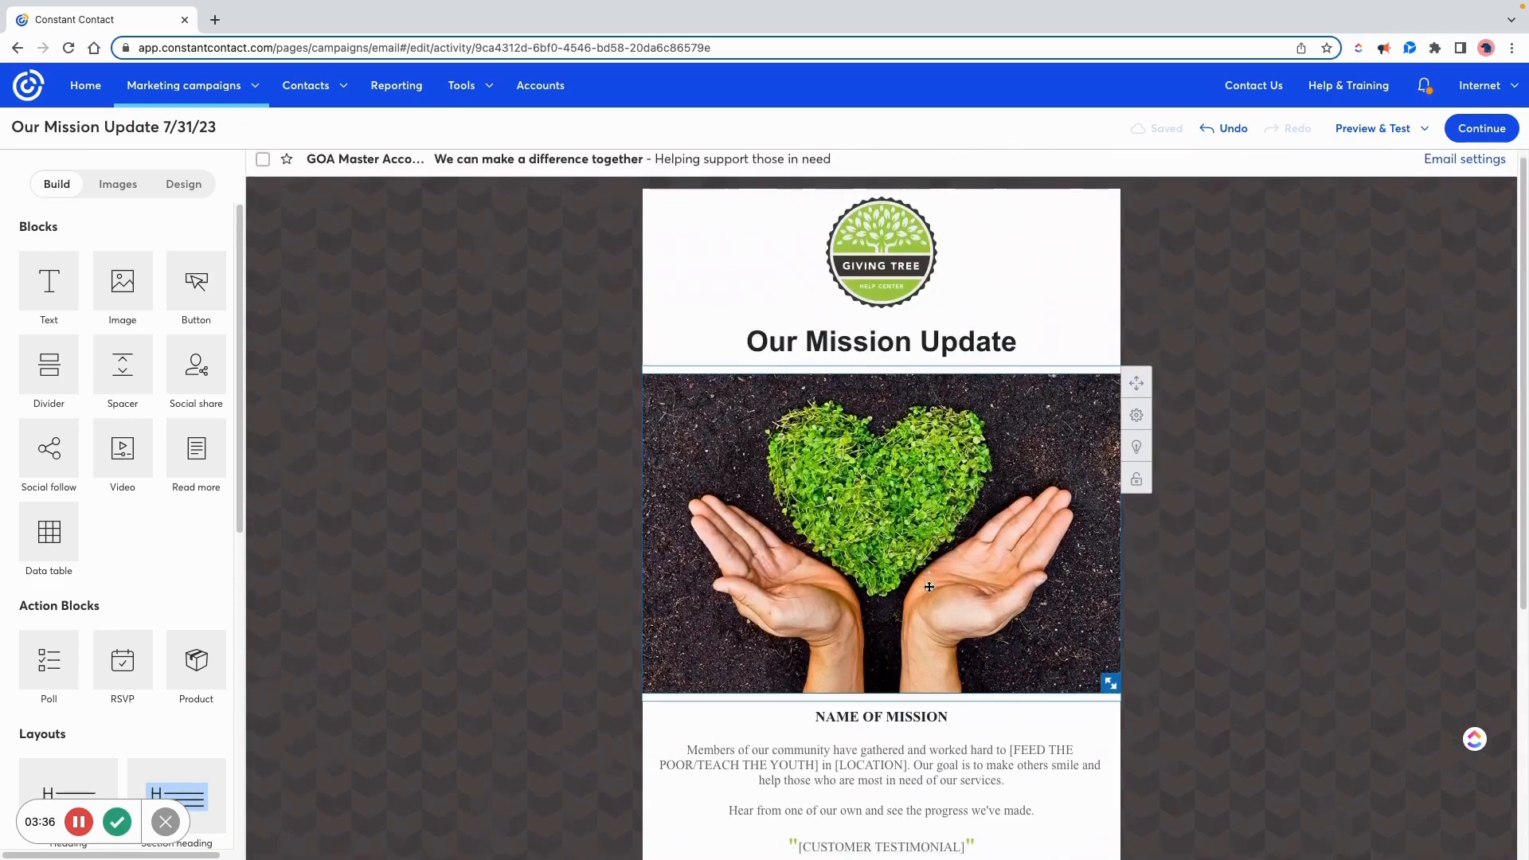
pyautogui.scroll(-1, 905, 516)
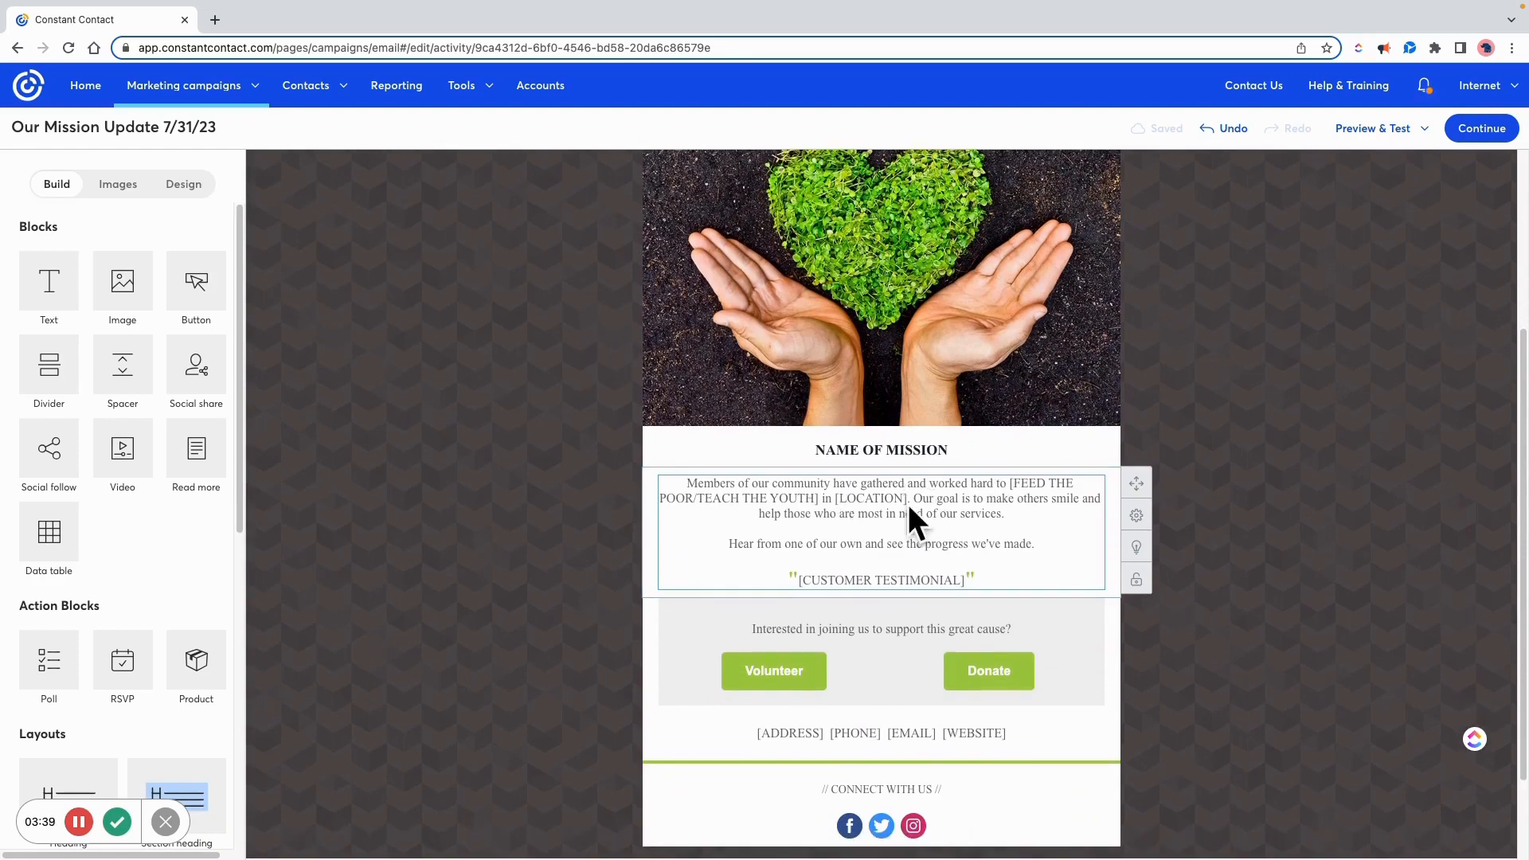
pyautogui.scroll(-2, 938, 529)
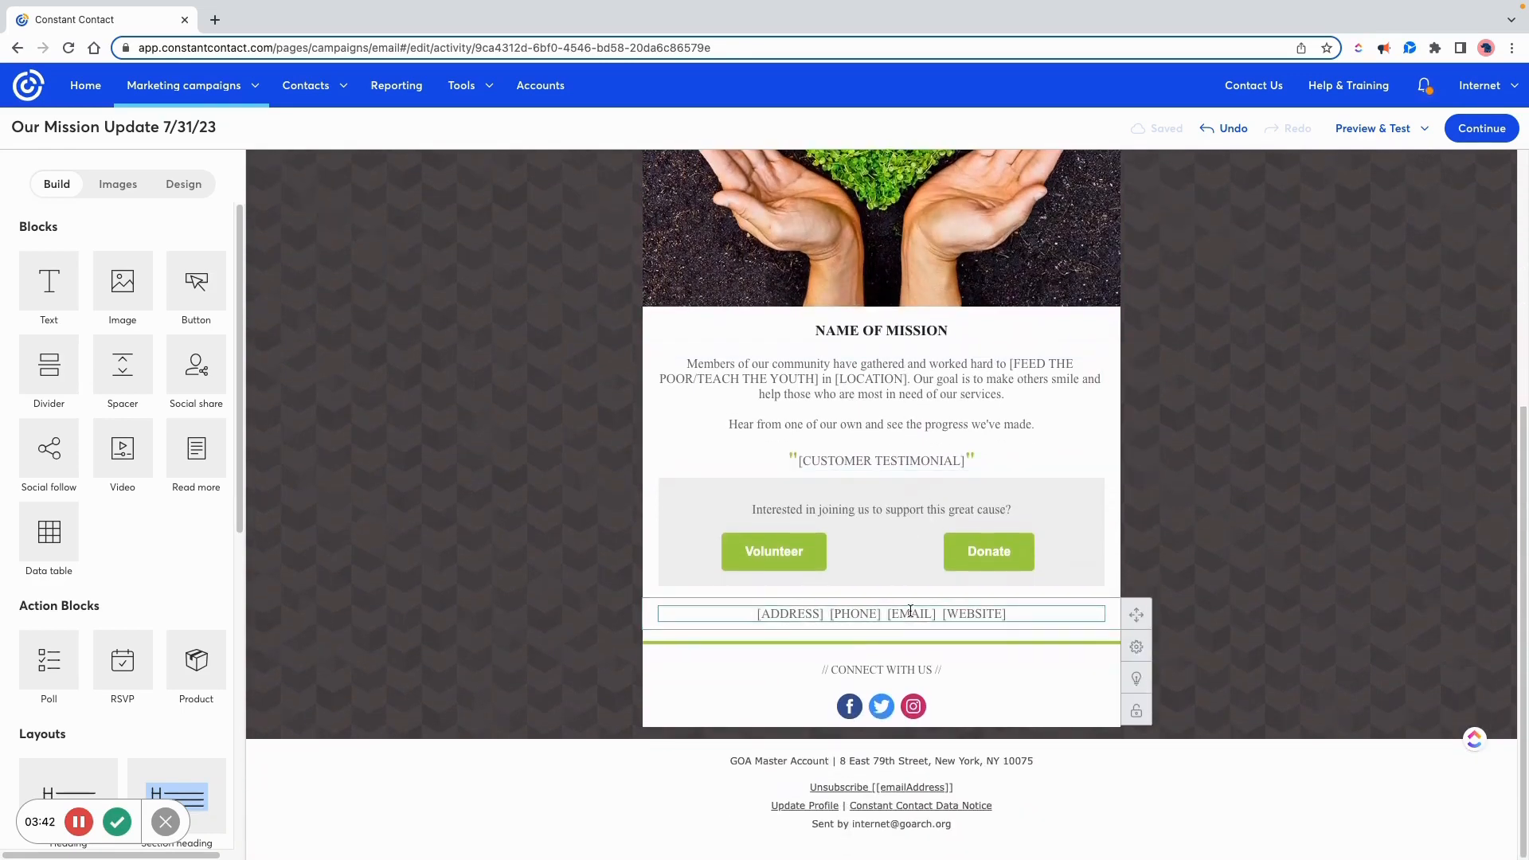
pyautogui.click(1007, 614)
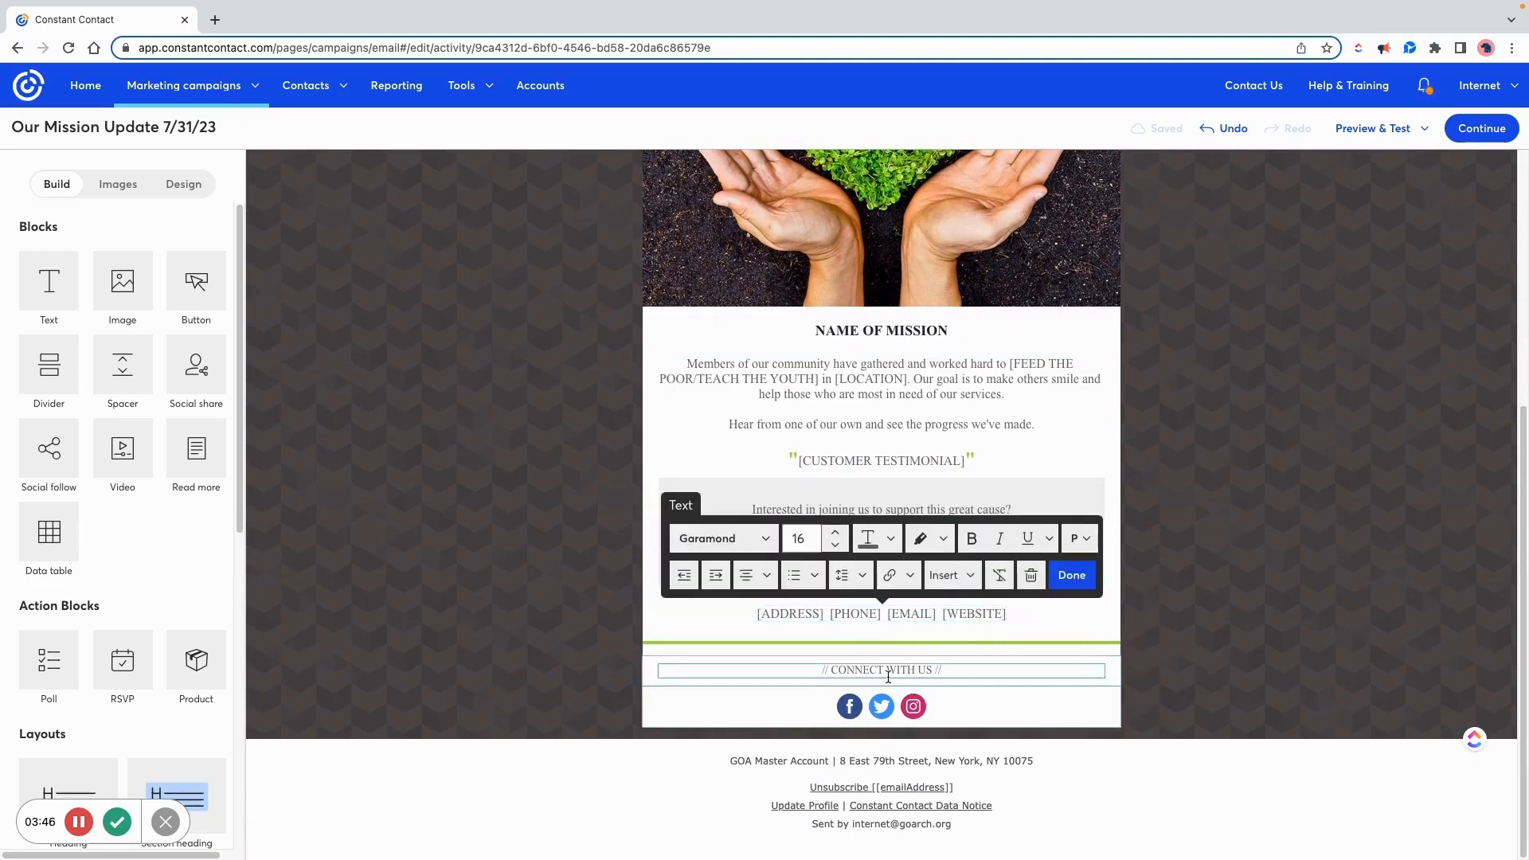
# - Set the social follow icons to the Circle style with gray symbols on white, and expand the Social Pages settings
pyautogui.click(867, 713)
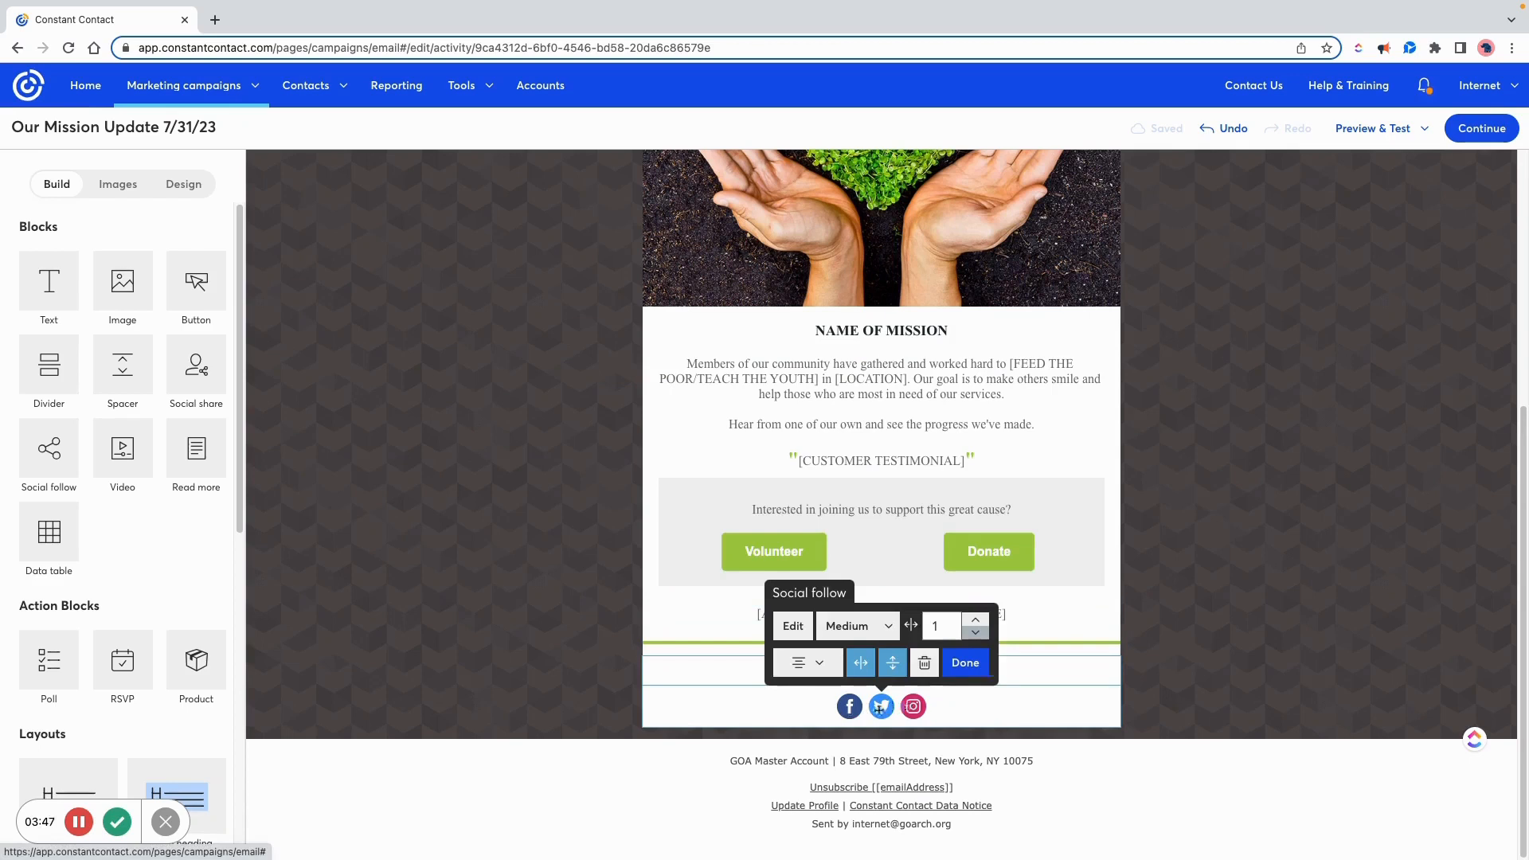
pyautogui.click(801, 633)
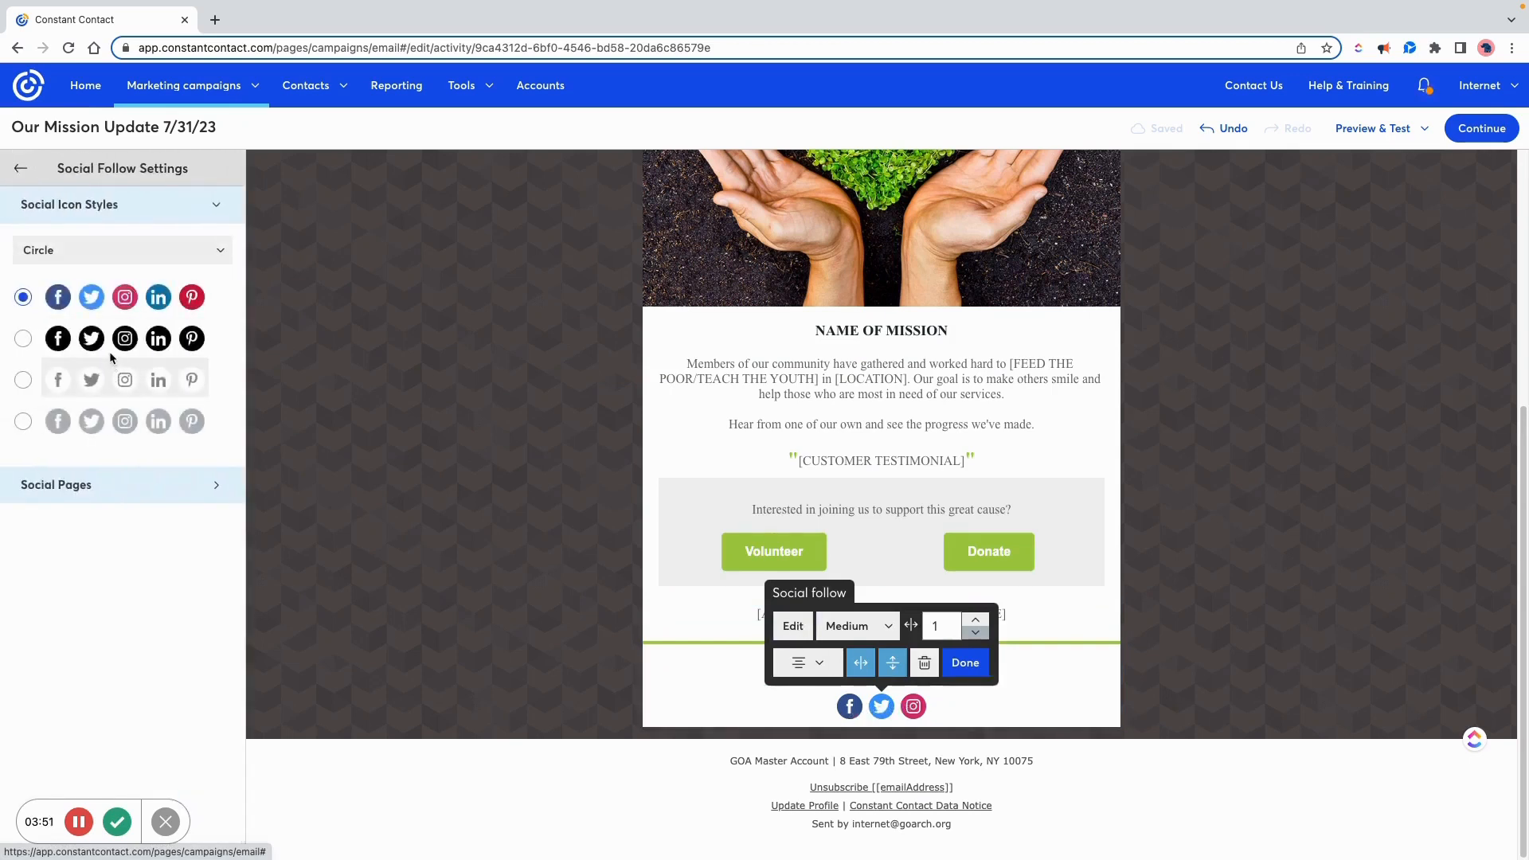
pyautogui.click(22, 381)
pyautogui.click(211, 484)
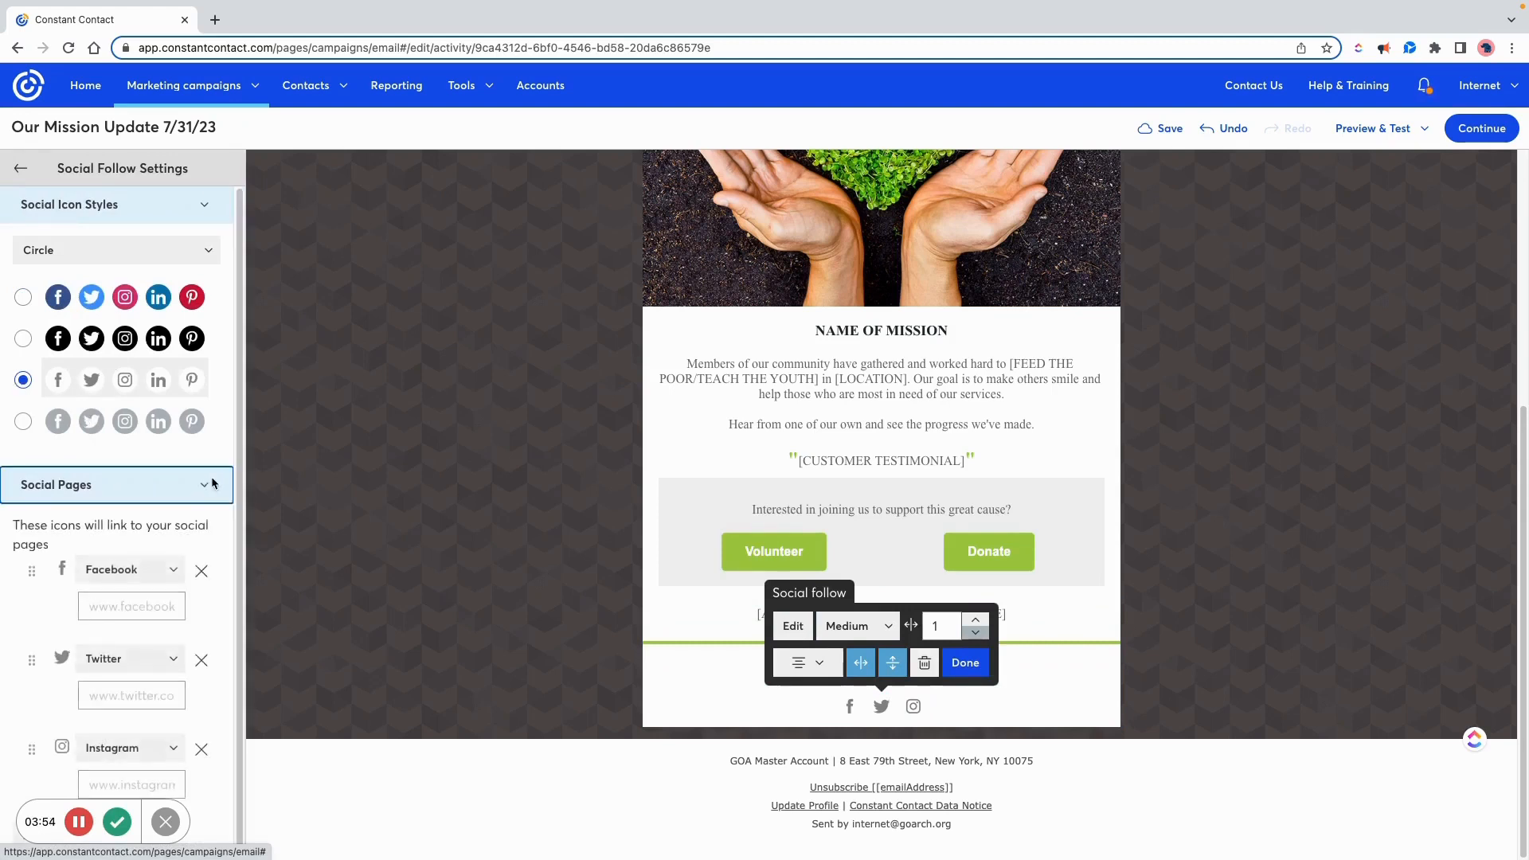
# - Try YouTube in place of Facebook as the first social page, and switch it back to Facebook
pyautogui.click(169, 570)
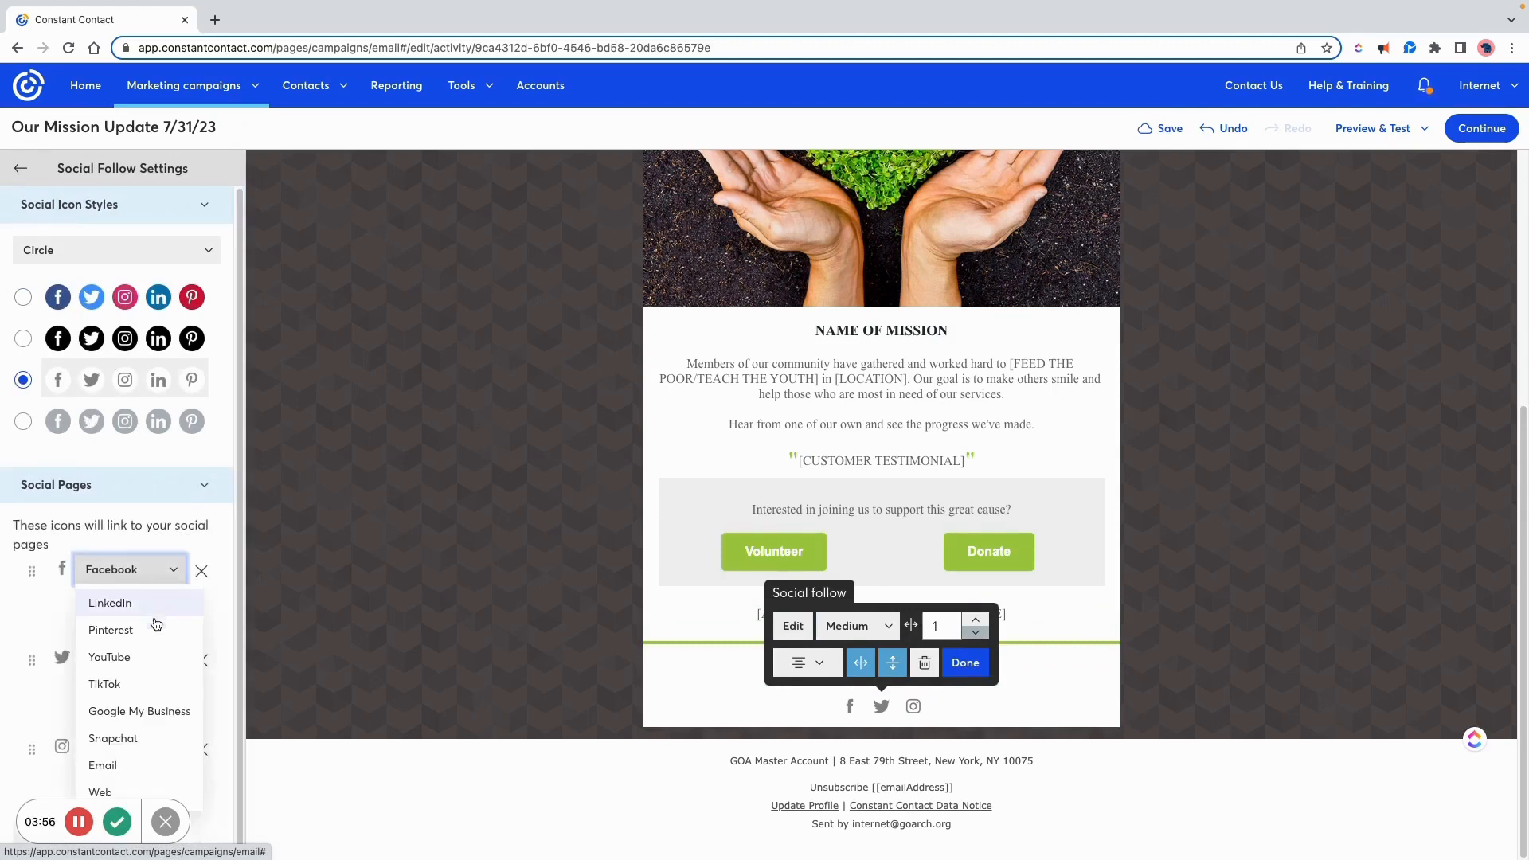
pyautogui.click(120, 657)
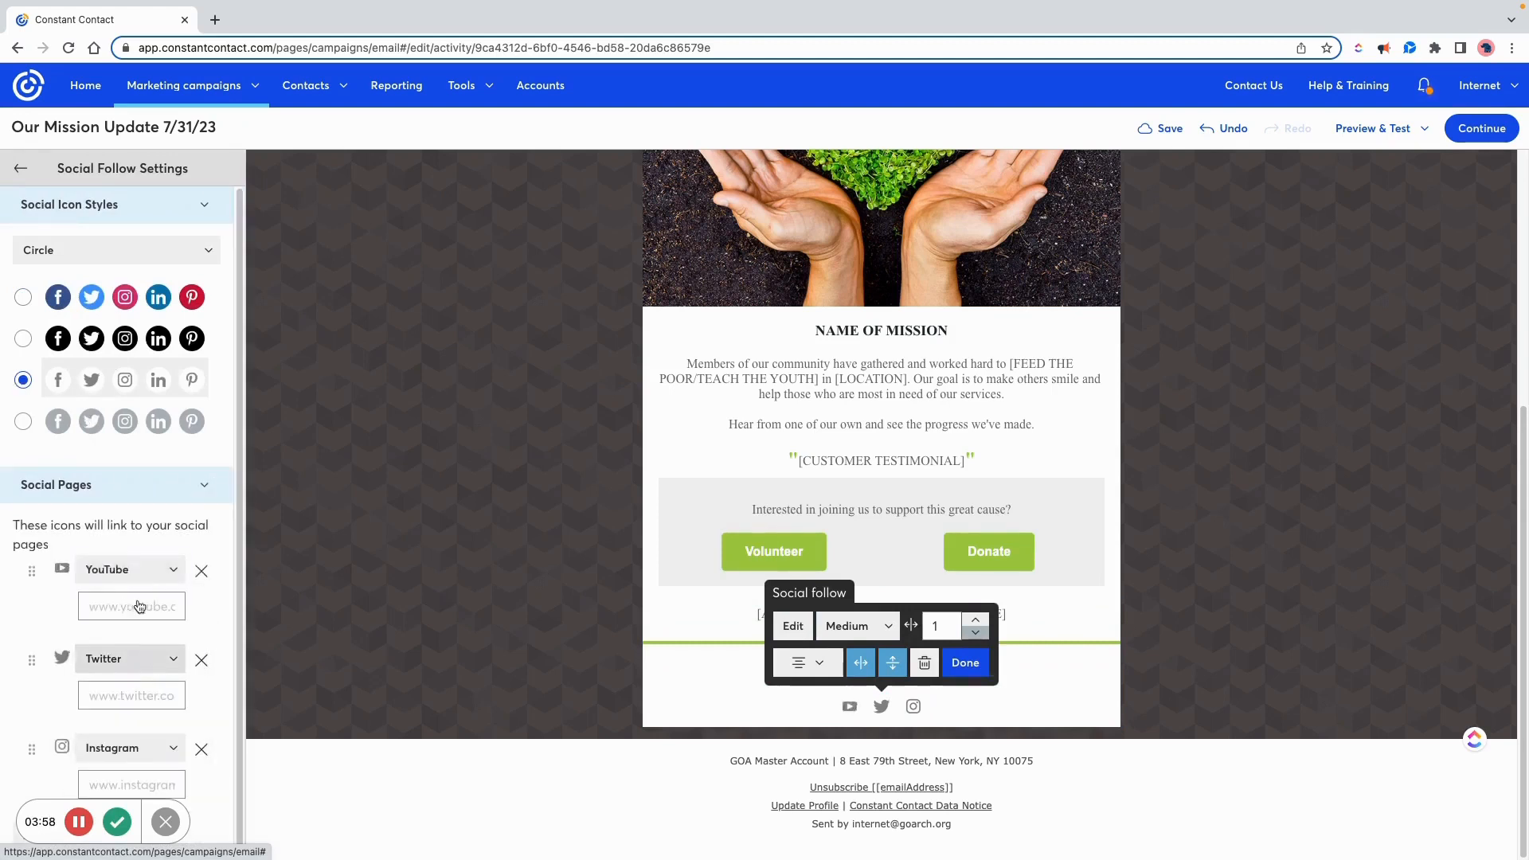
pyautogui.click(133, 570)
pyautogui.click(116, 601)
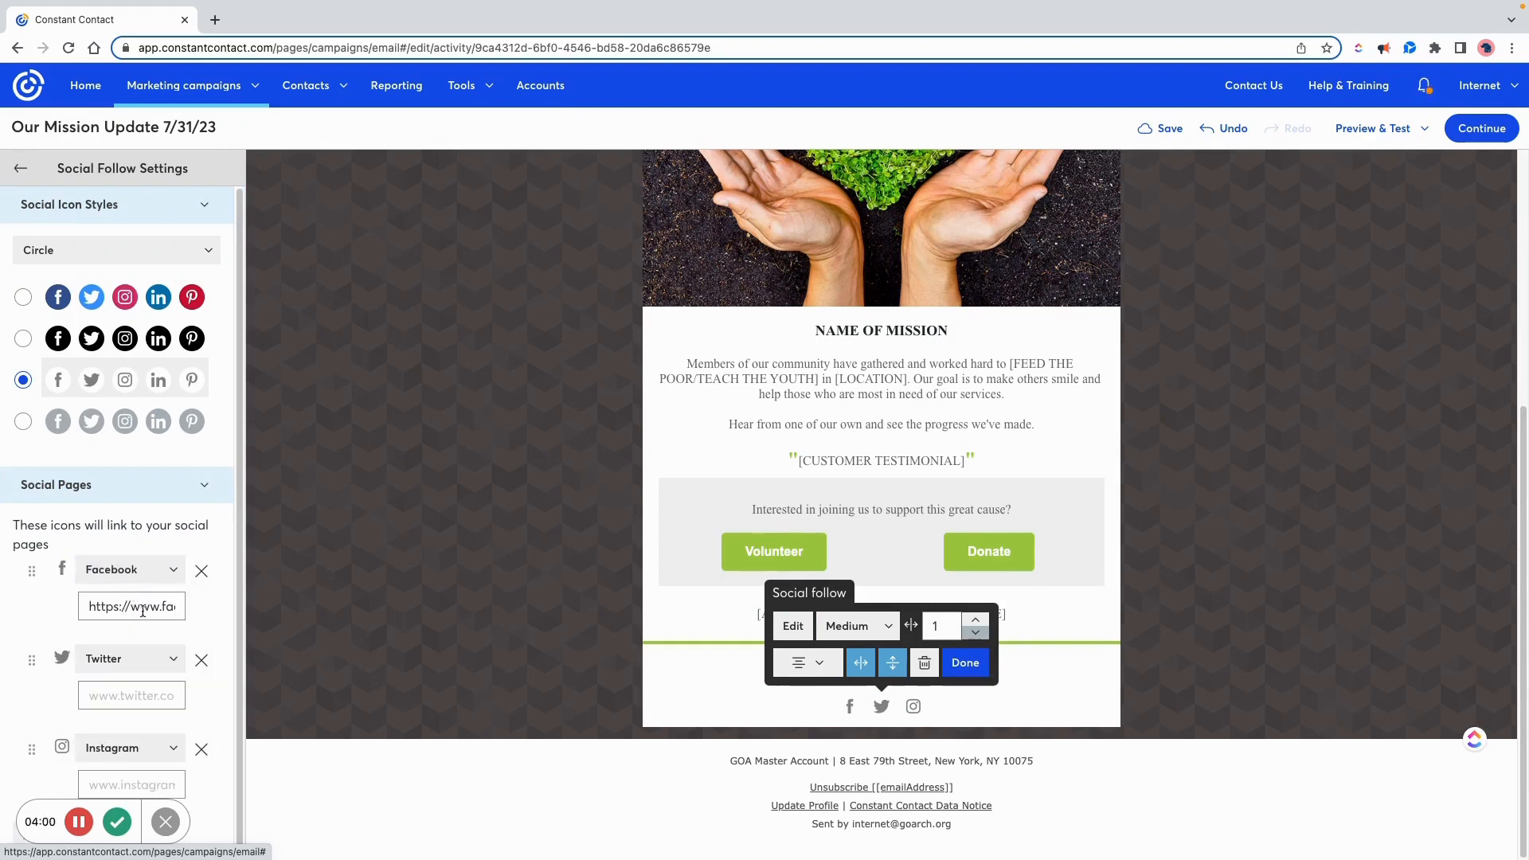
# - Open the Facebook page's link address for editing
pyautogui.click(141, 608)
pyautogui.moveTo(141, 608); pyautogui.dragTo(101, 612)
pyautogui.click(107, 613)
# - Switch the Twitter entry in the social pages to Google My Business, and change it to LinkedIn
pyautogui.click(133, 666)
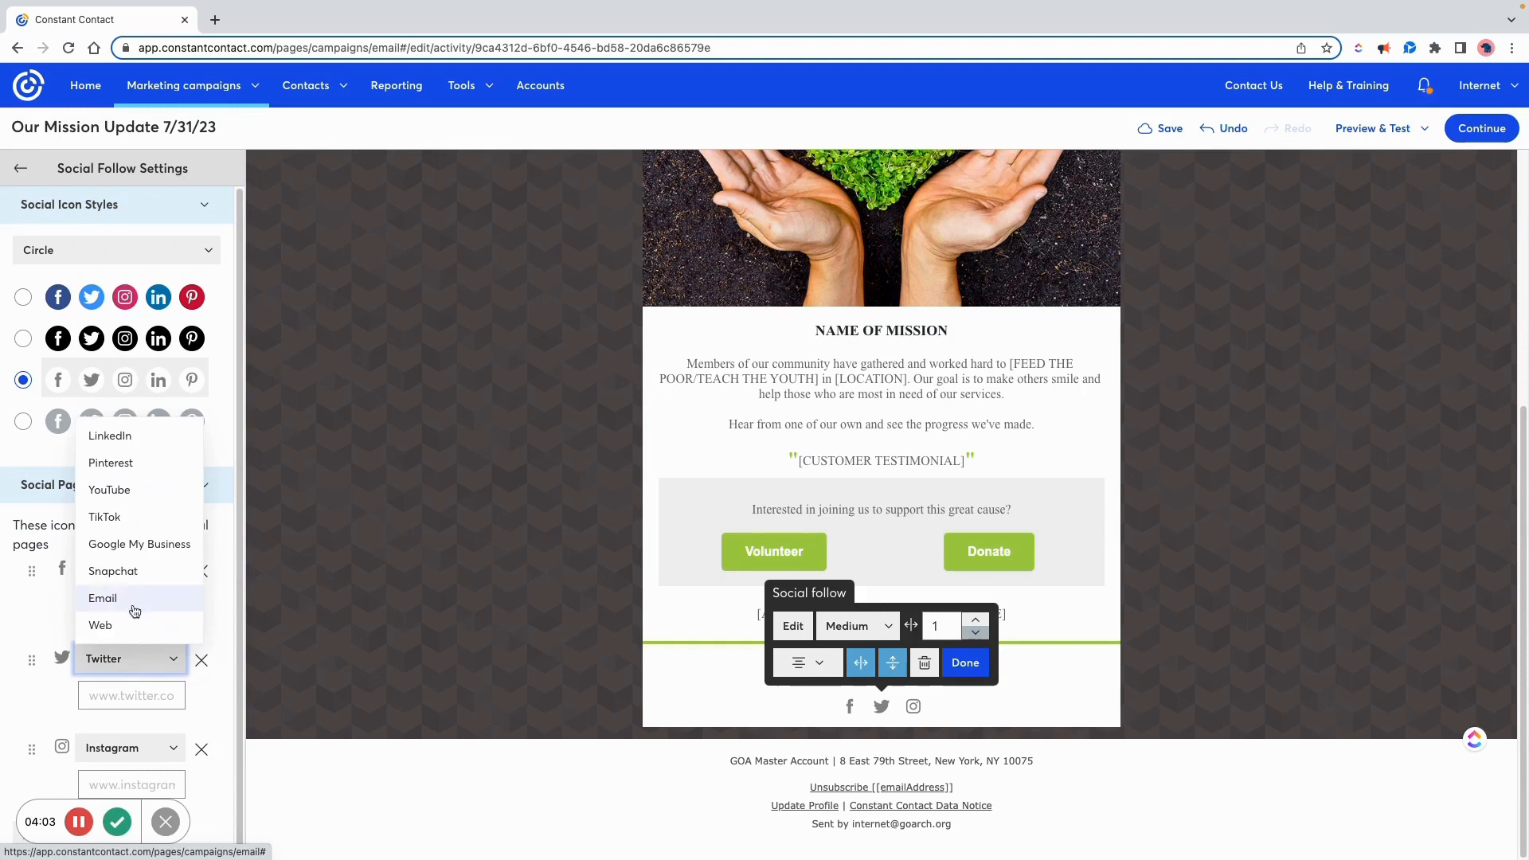
pyautogui.click(136, 544)
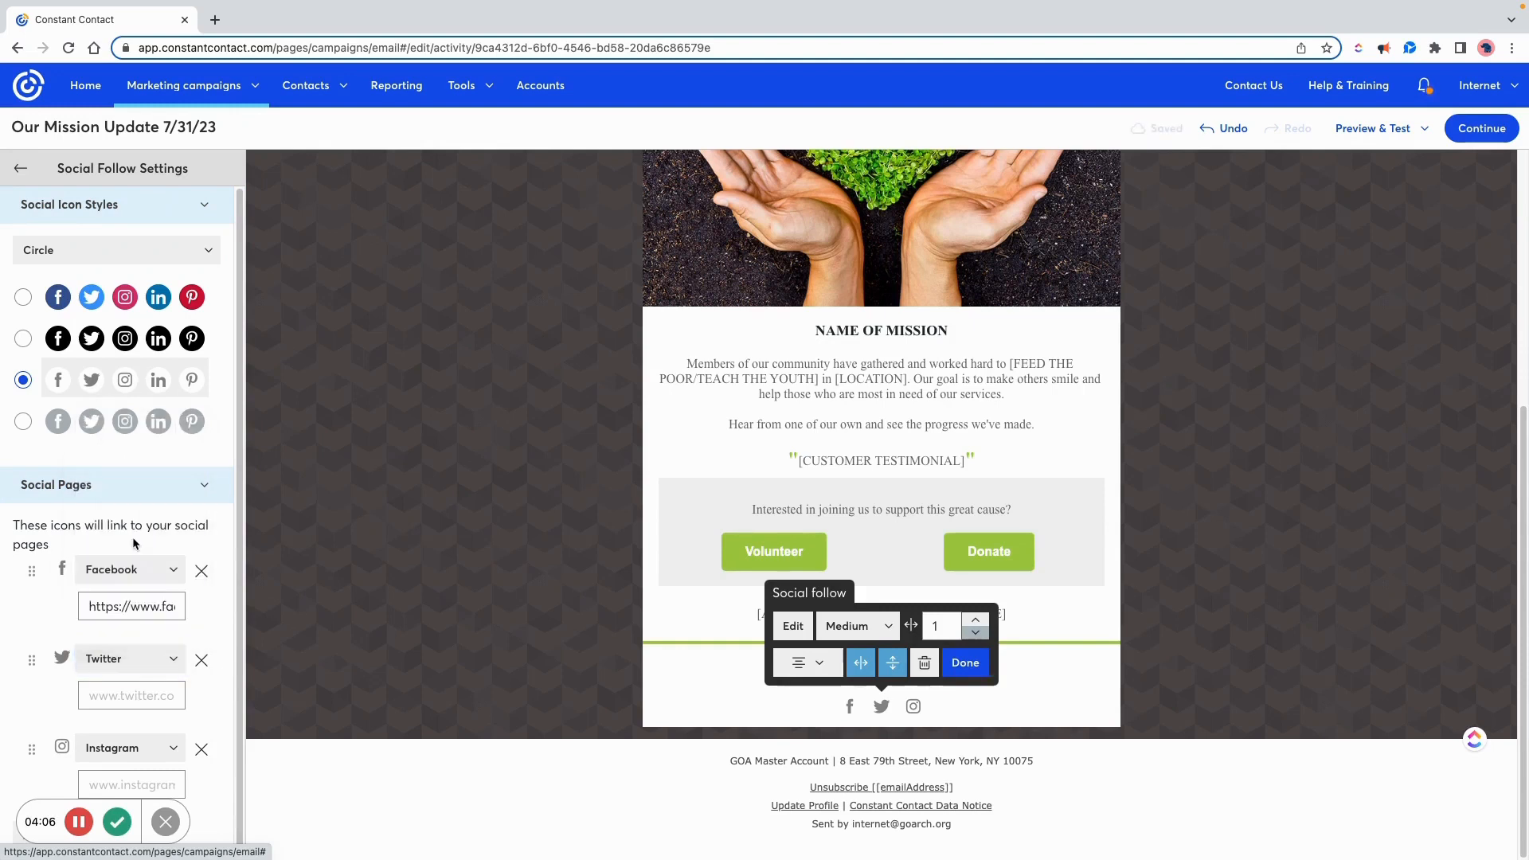
pyautogui.click(136, 666)
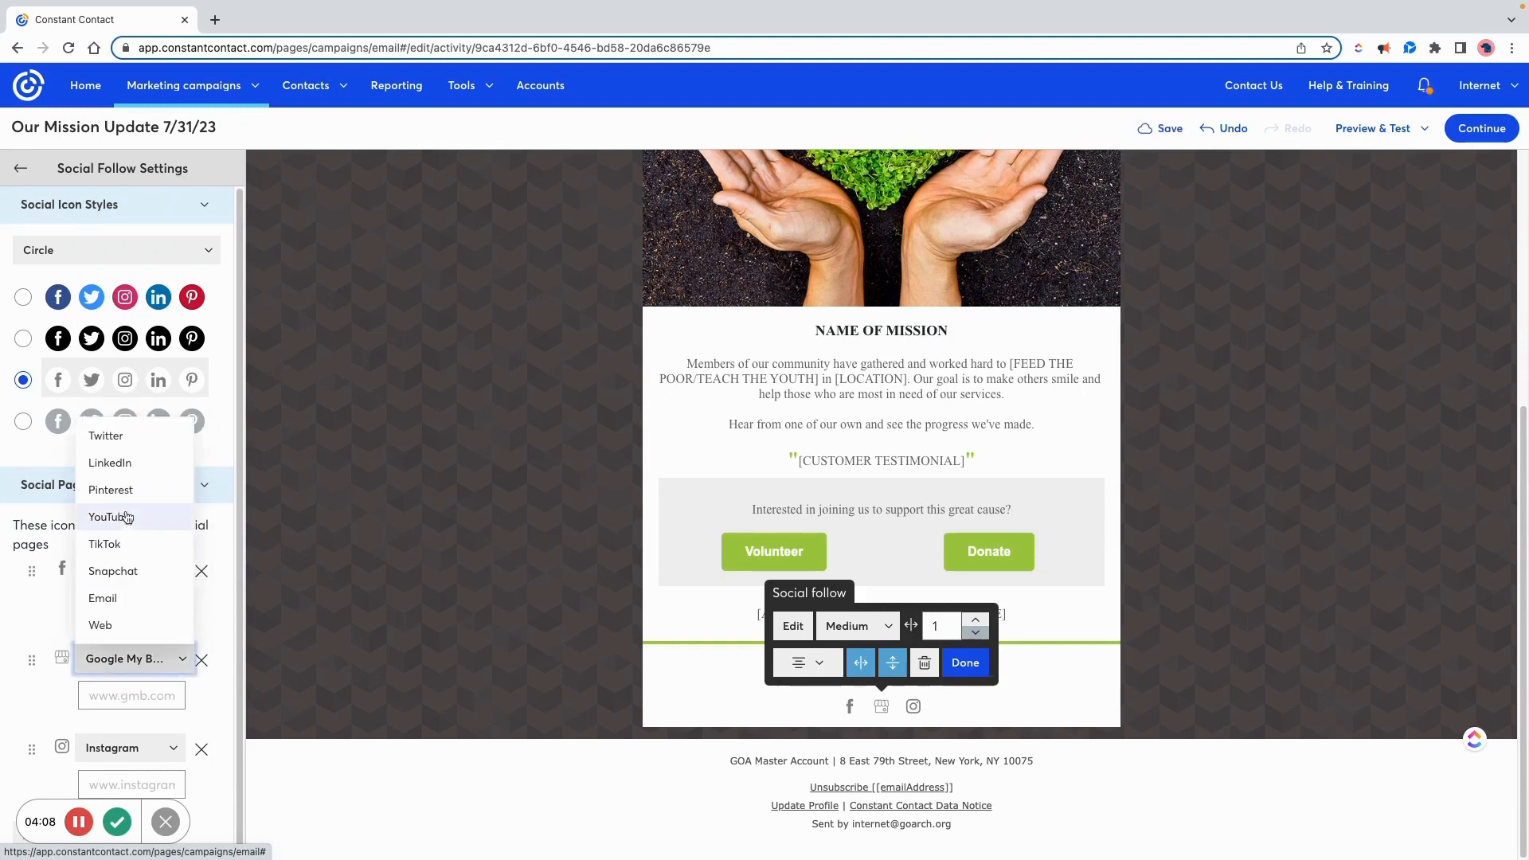
pyautogui.click(123, 470)
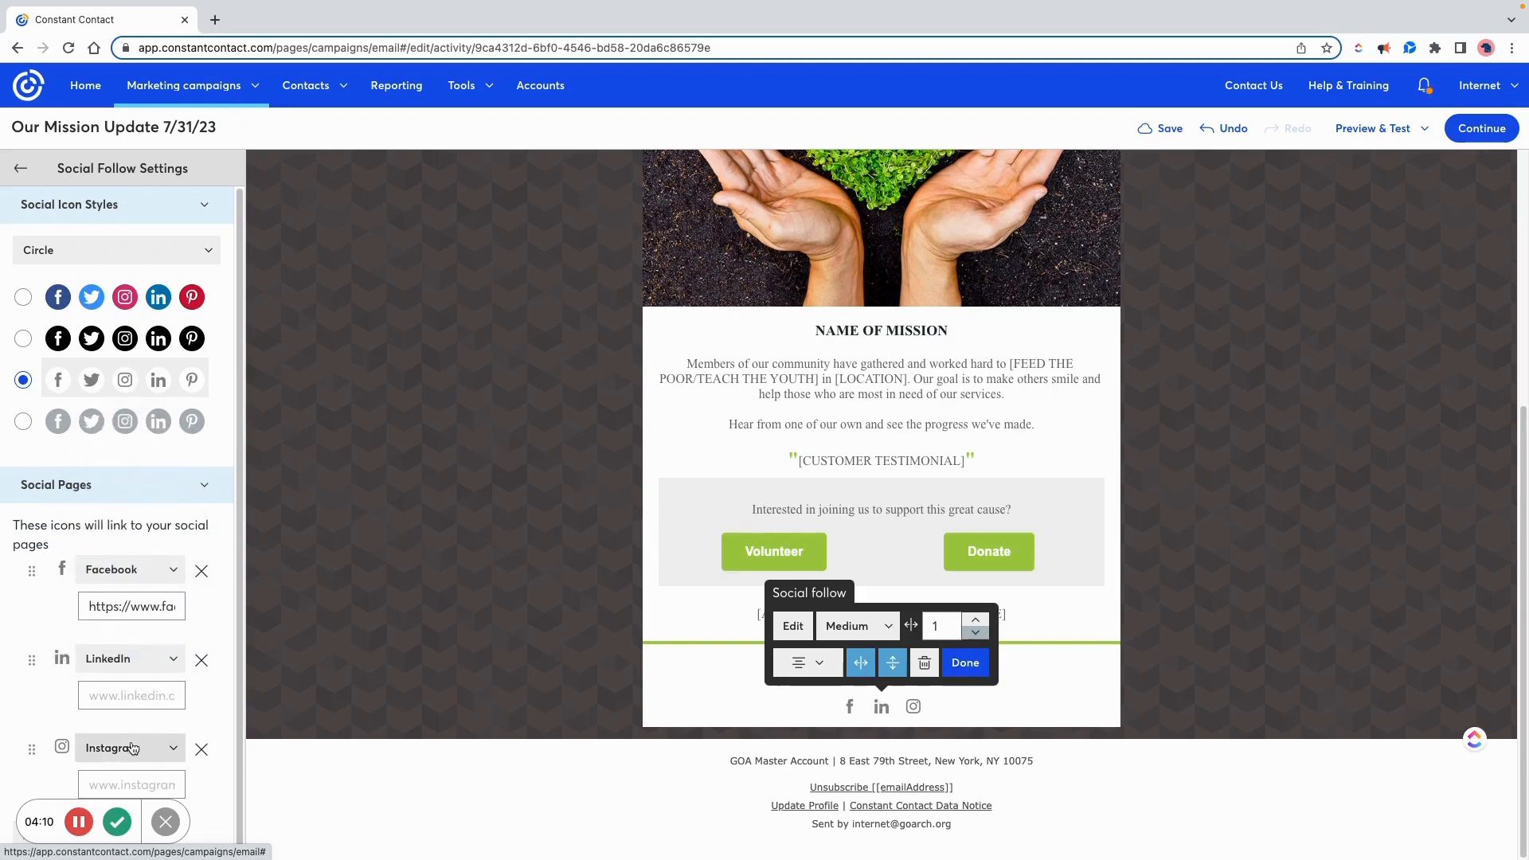
# - Remove the LinkedIn entry from the social pages and finish editing the social follow block
pyautogui.click(202, 660)
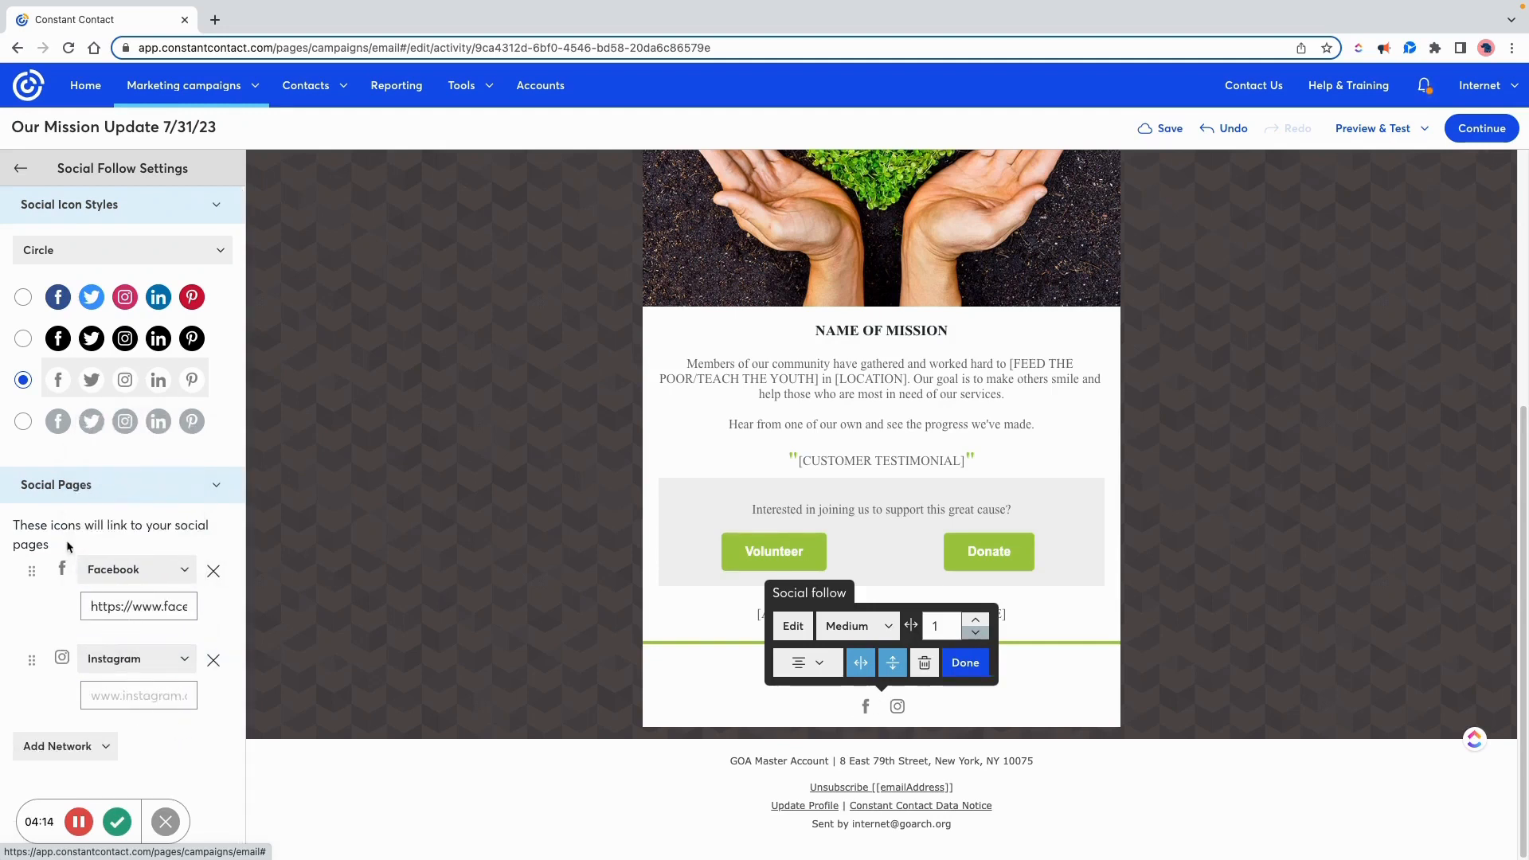
pyautogui.click(966, 665)
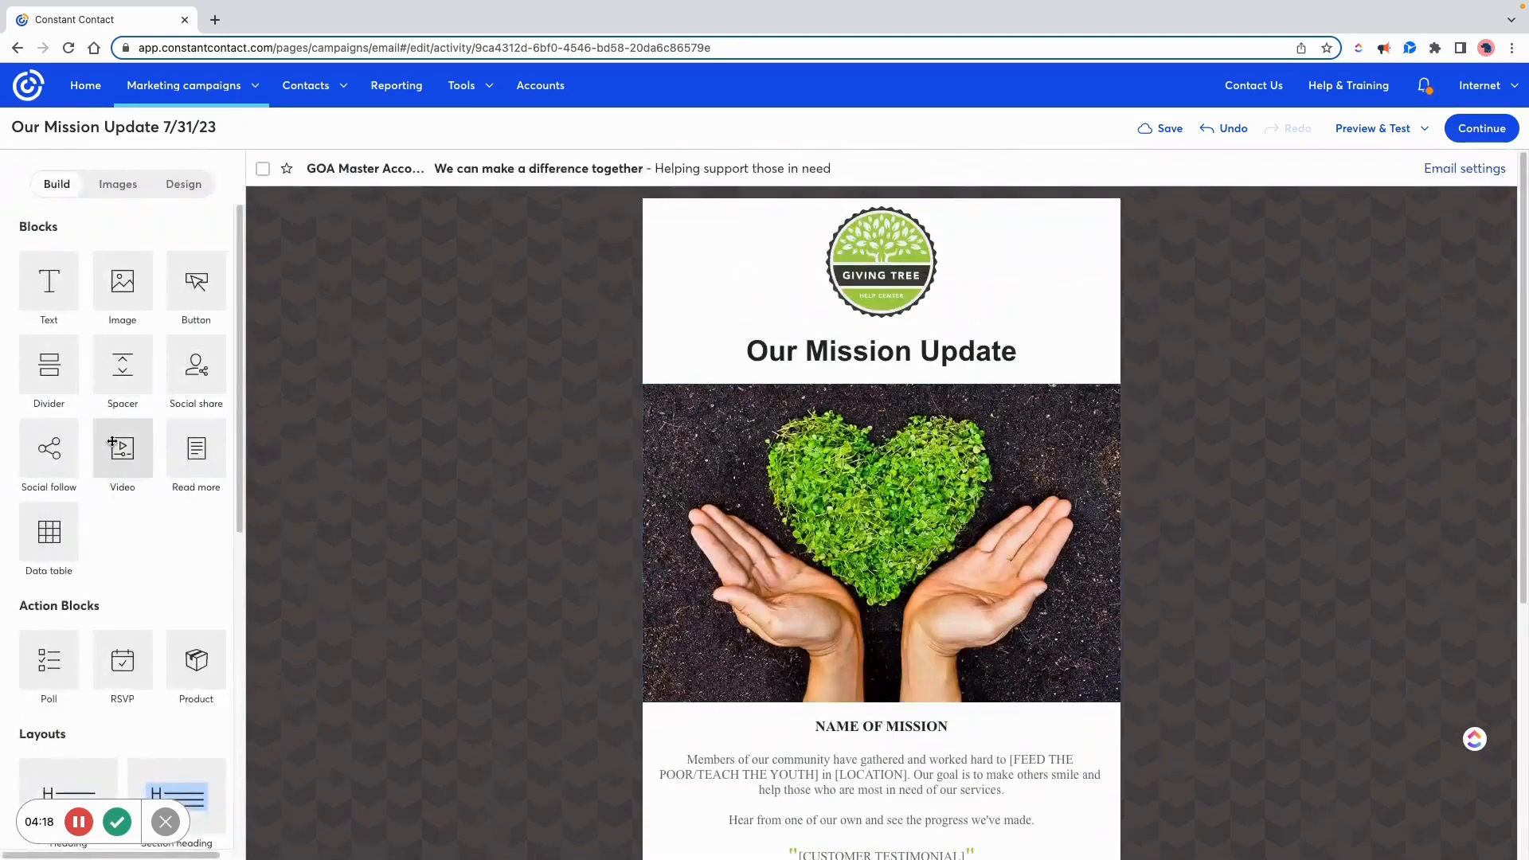
# - Open the email settings and examine the From Name and Subject fields without changing their text
pyautogui.click(465, 170)
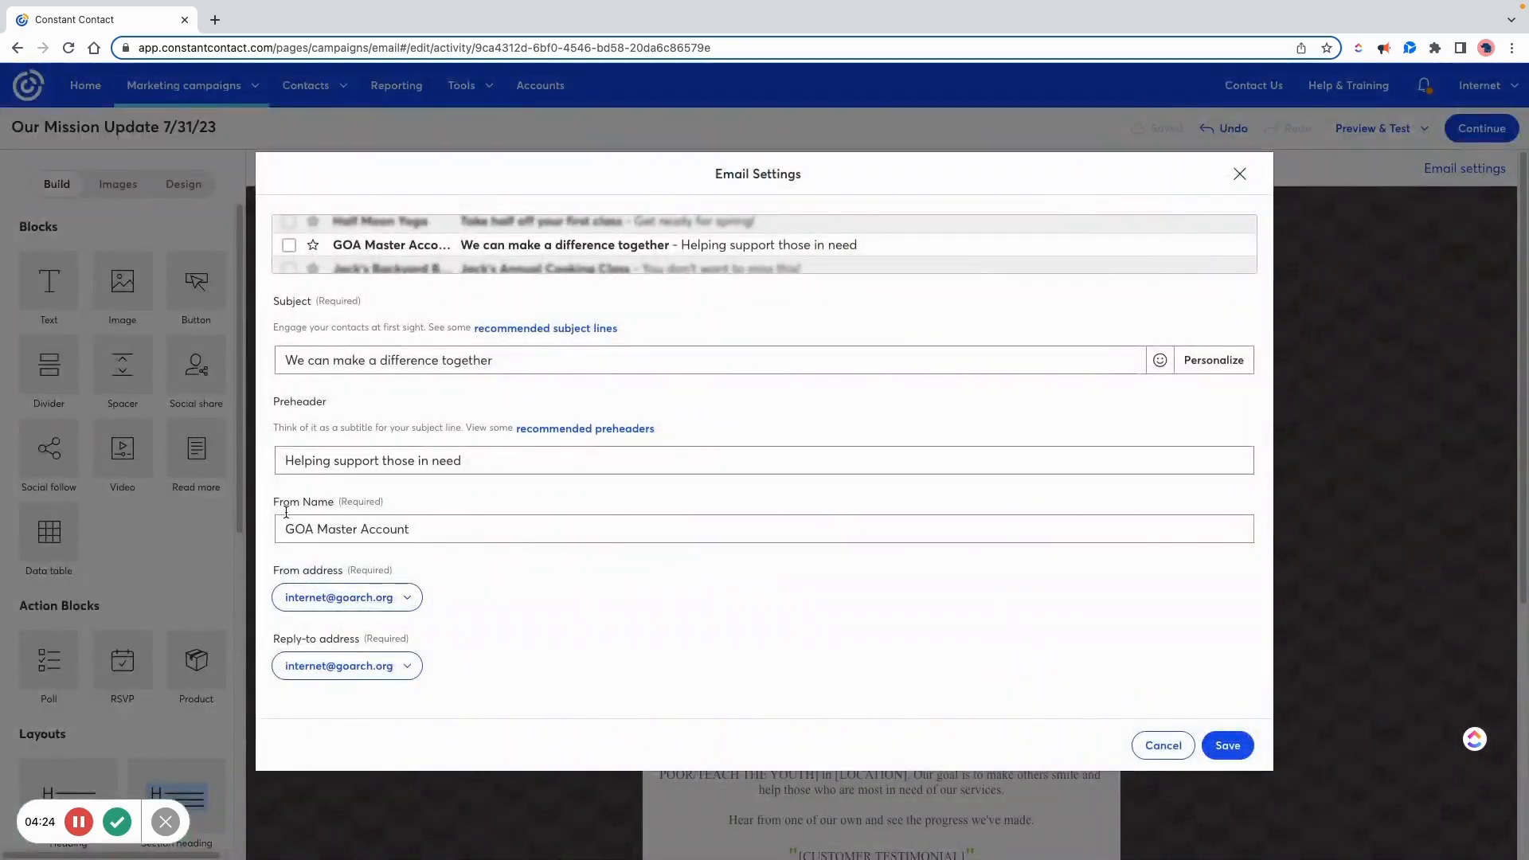
pyautogui.moveTo(273, 504); pyautogui.dragTo(405, 531)
pyautogui.click(445, 533)
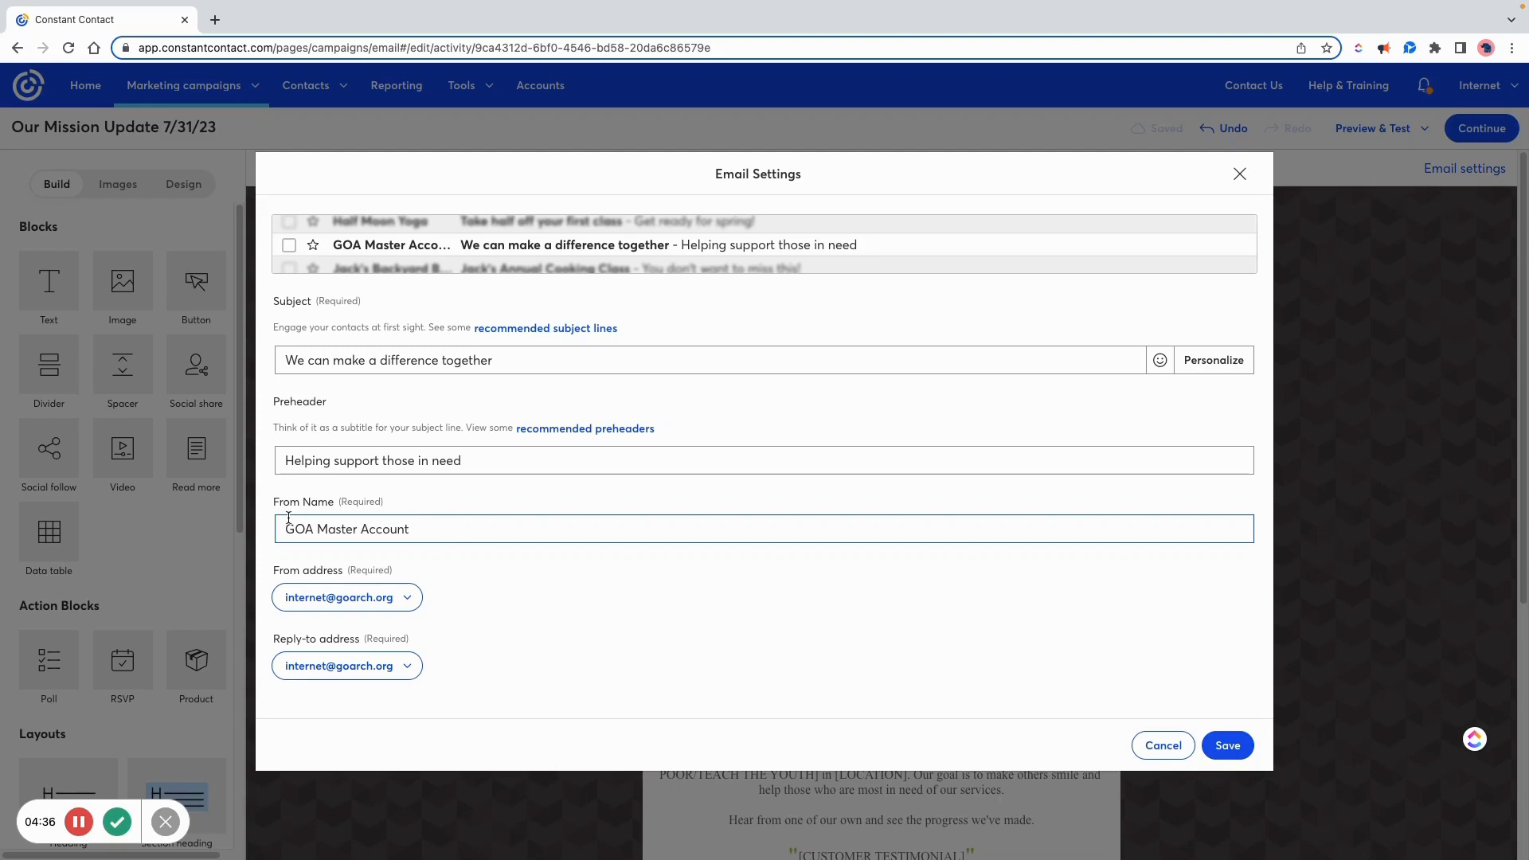
pyautogui.moveTo(286, 527); pyautogui.dragTo(441, 525)
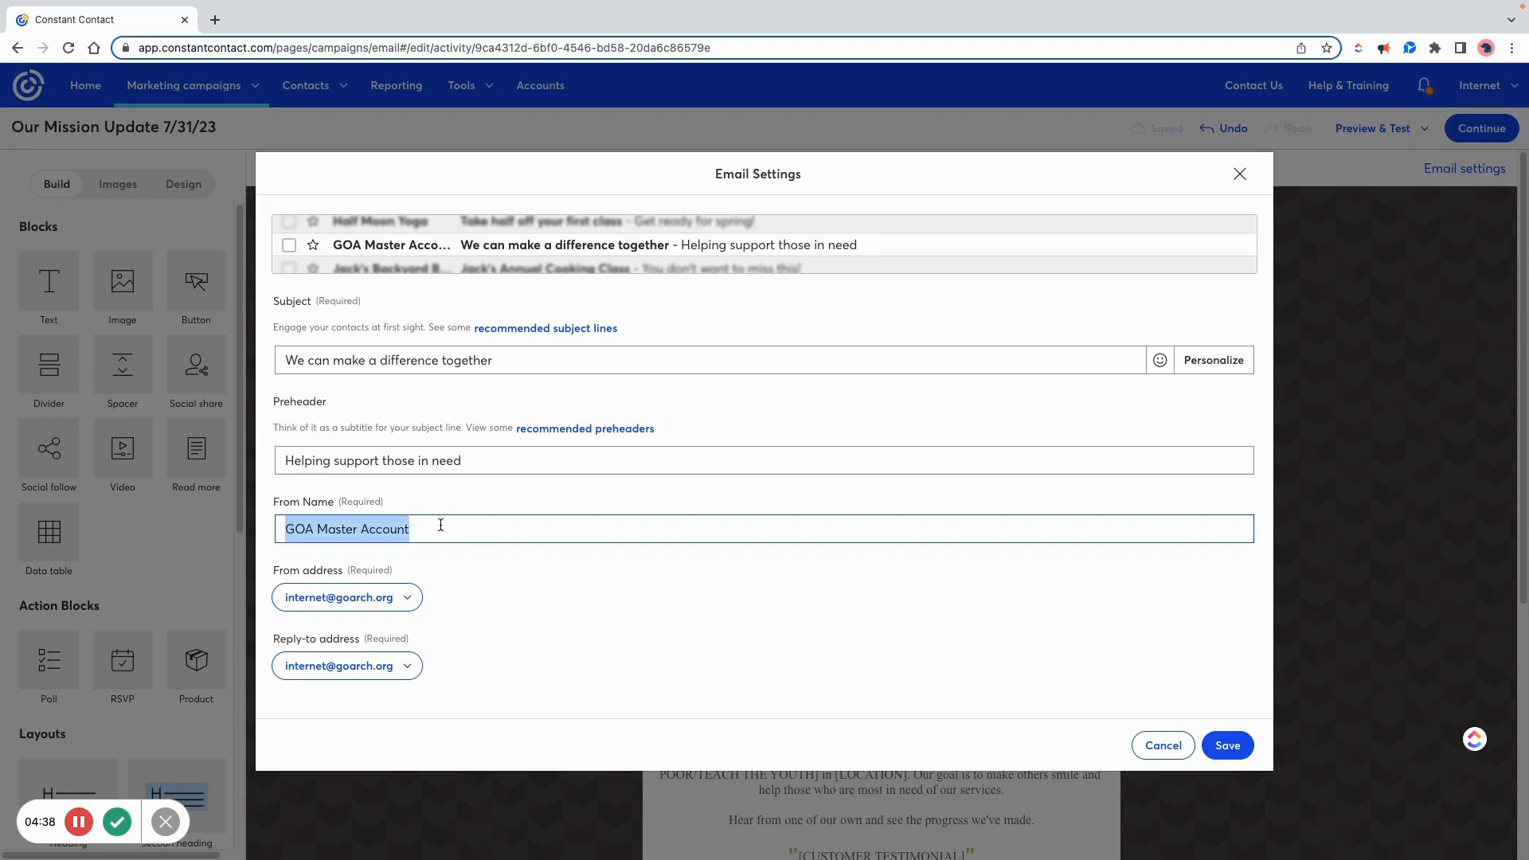
pyautogui.moveTo(284, 361); pyautogui.dragTo(584, 358)
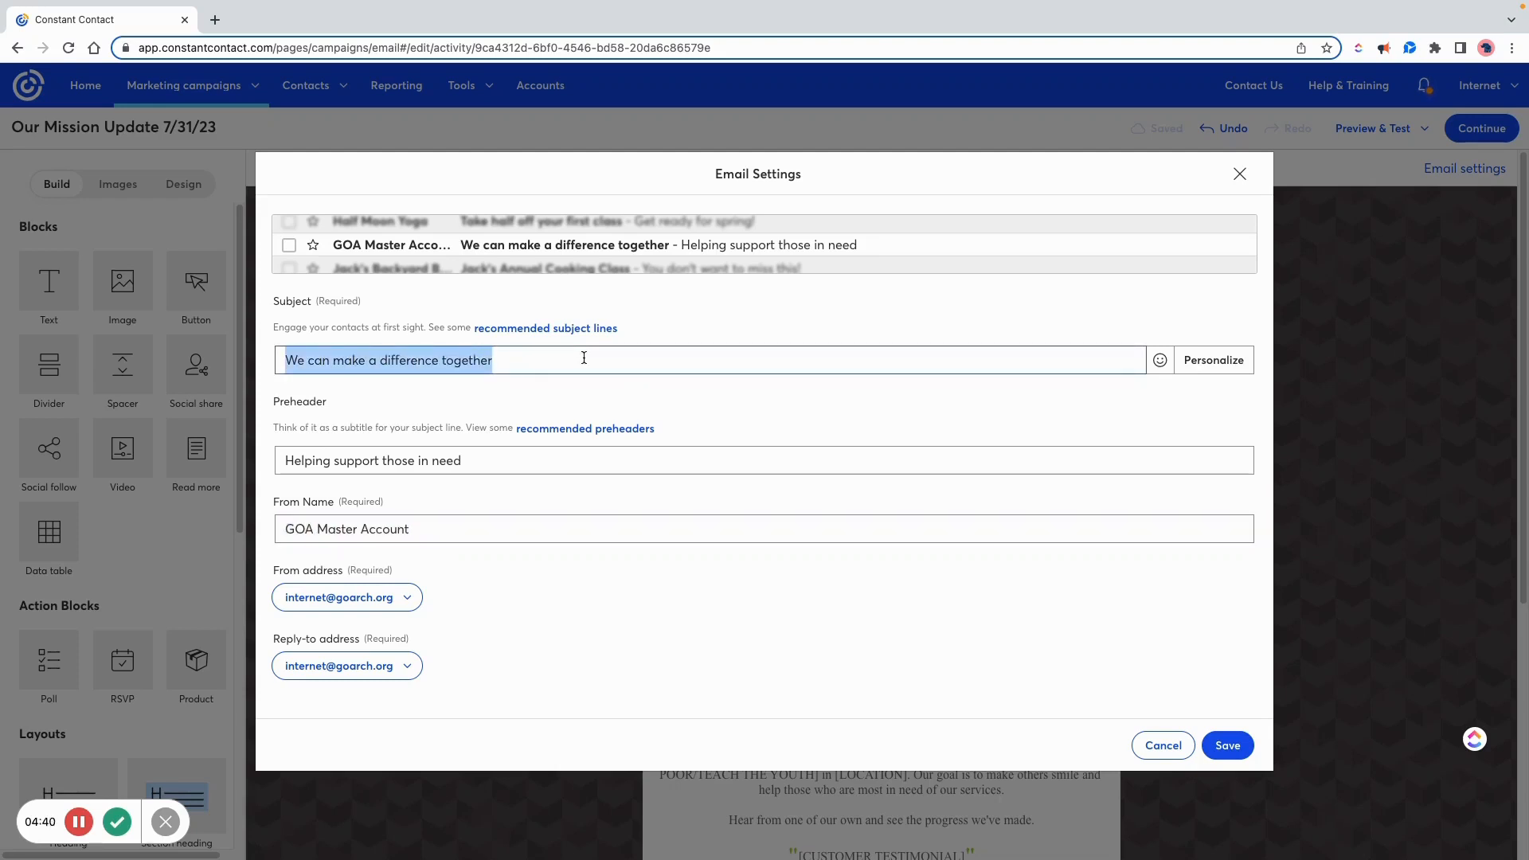
pyautogui.click(584, 357)
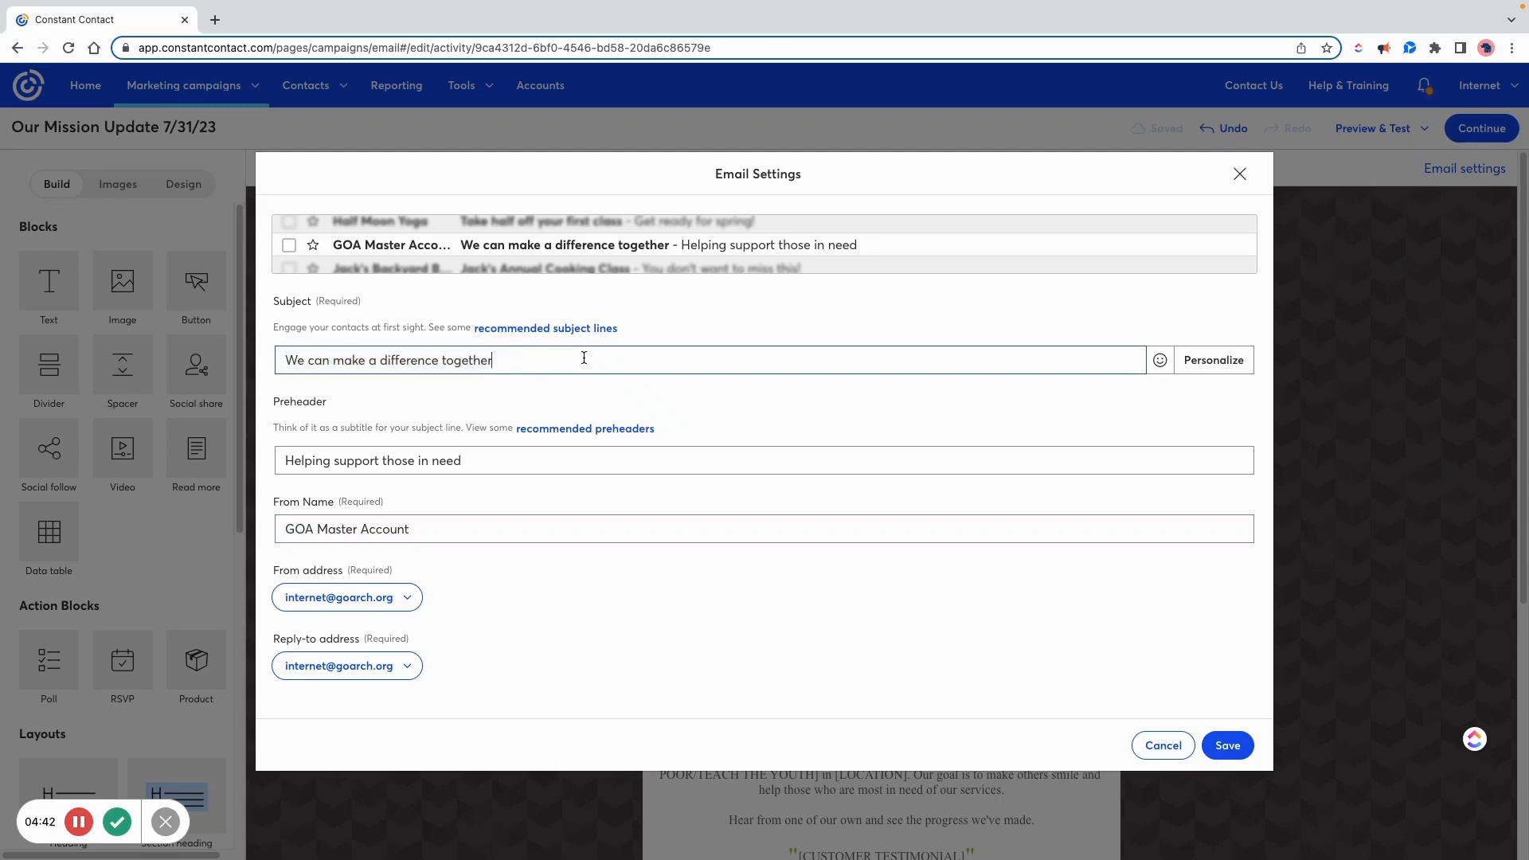
pyautogui.moveTo(284, 360); pyautogui.dragTo(513, 358)
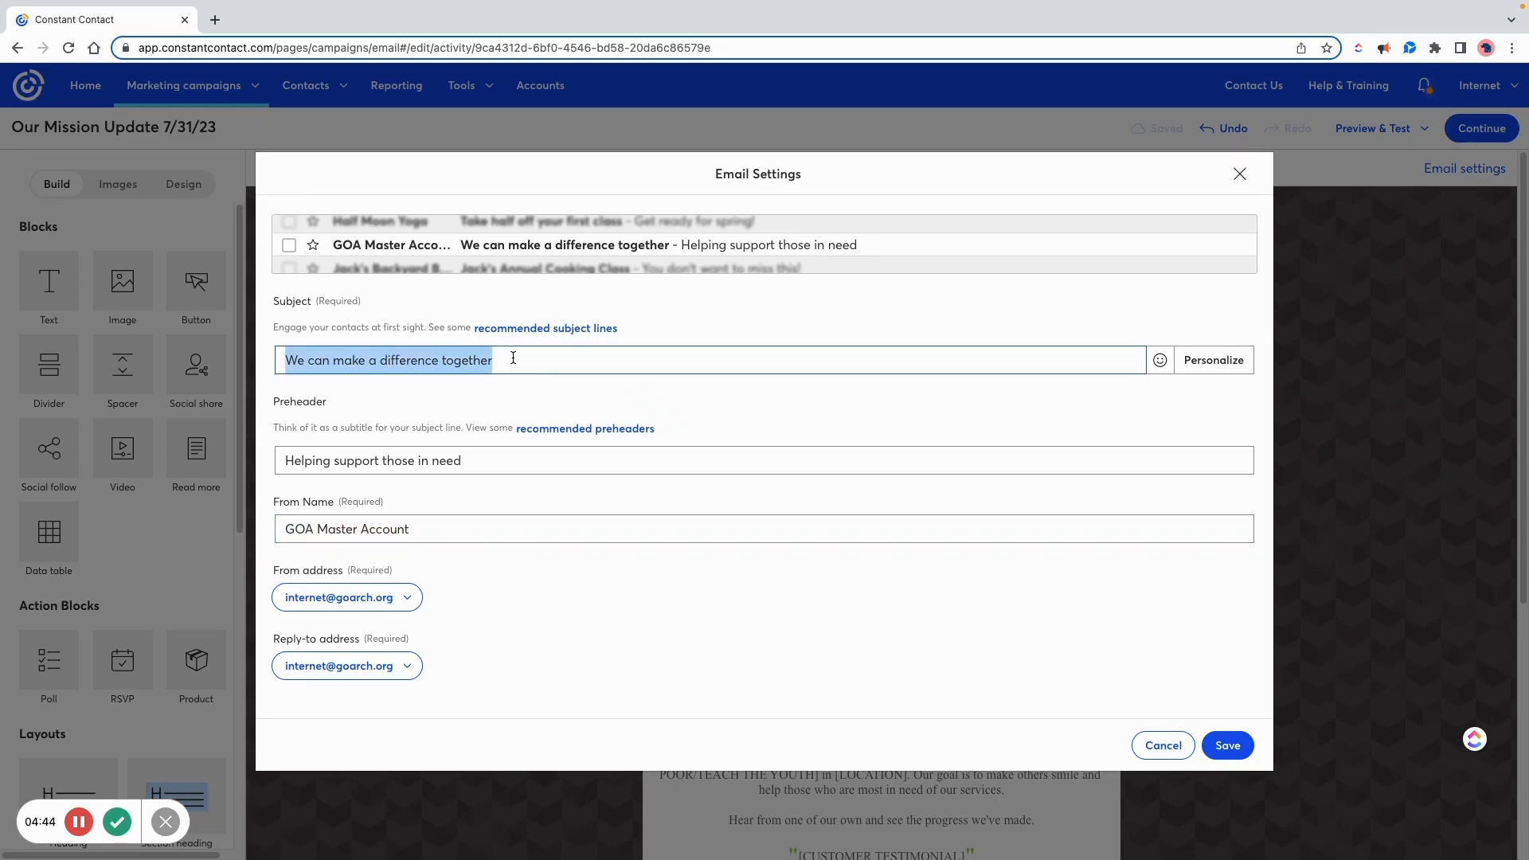
pyautogui.click(513, 357)
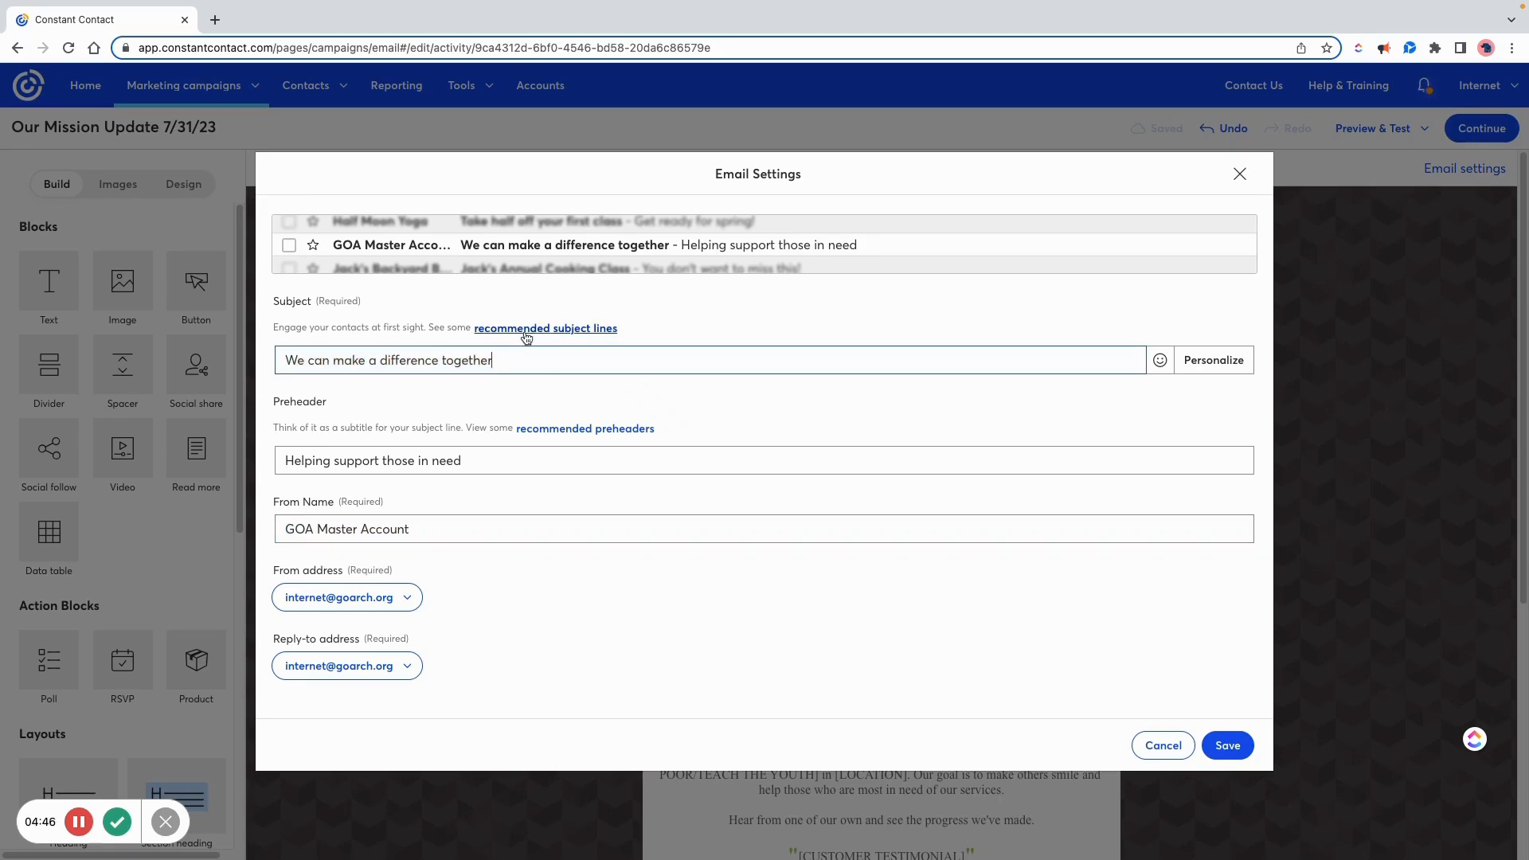
# - Try the recommended subject line "The Latest News for You", cancel the recommendation, and save the email settings with the original subject
pyautogui.click(525, 333)
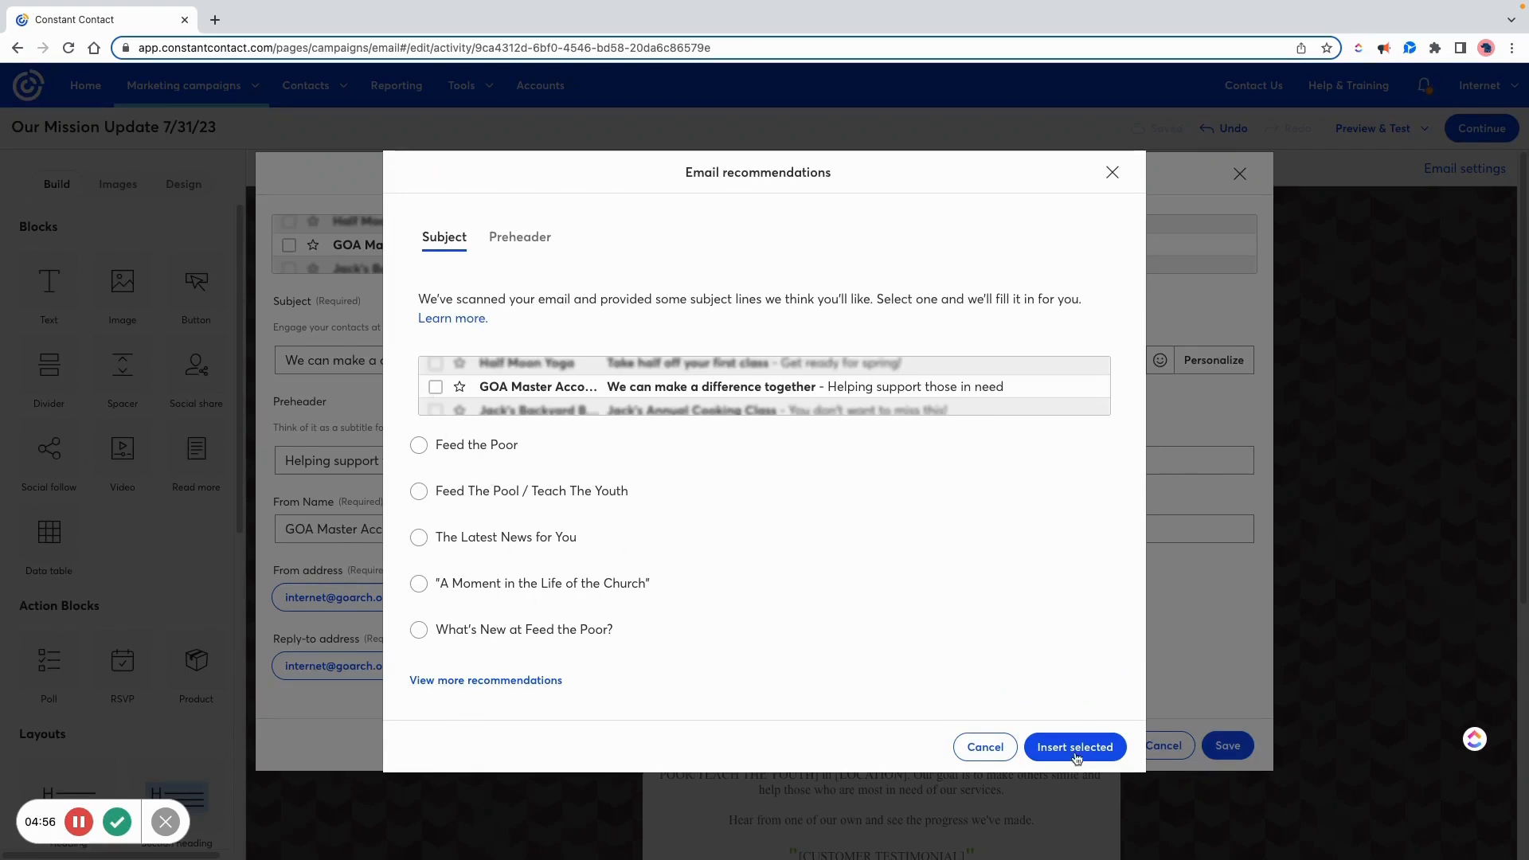
pyautogui.click(489, 537)
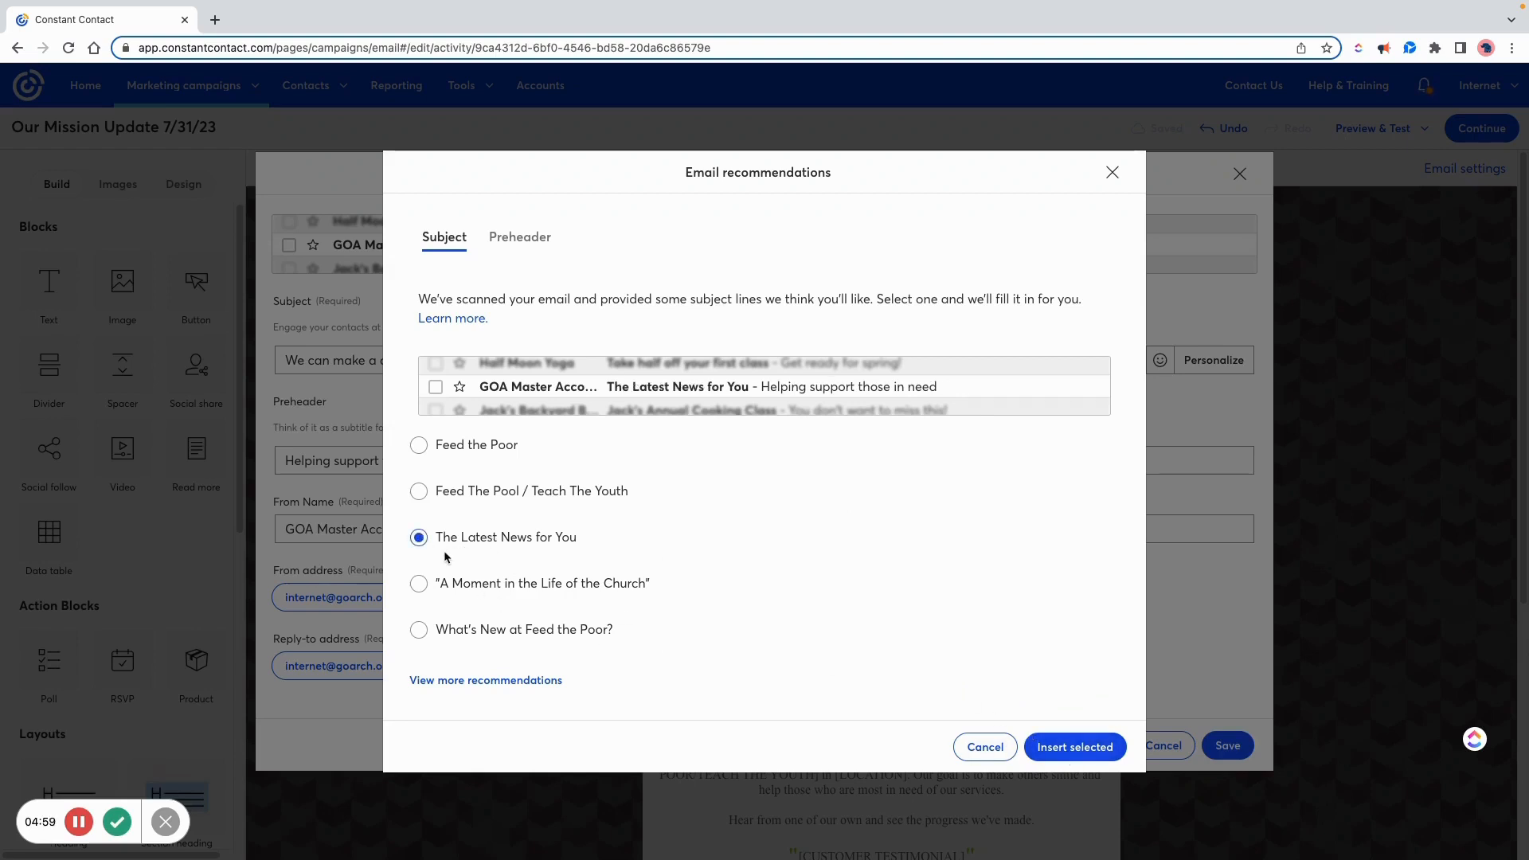
pyautogui.click(988, 746)
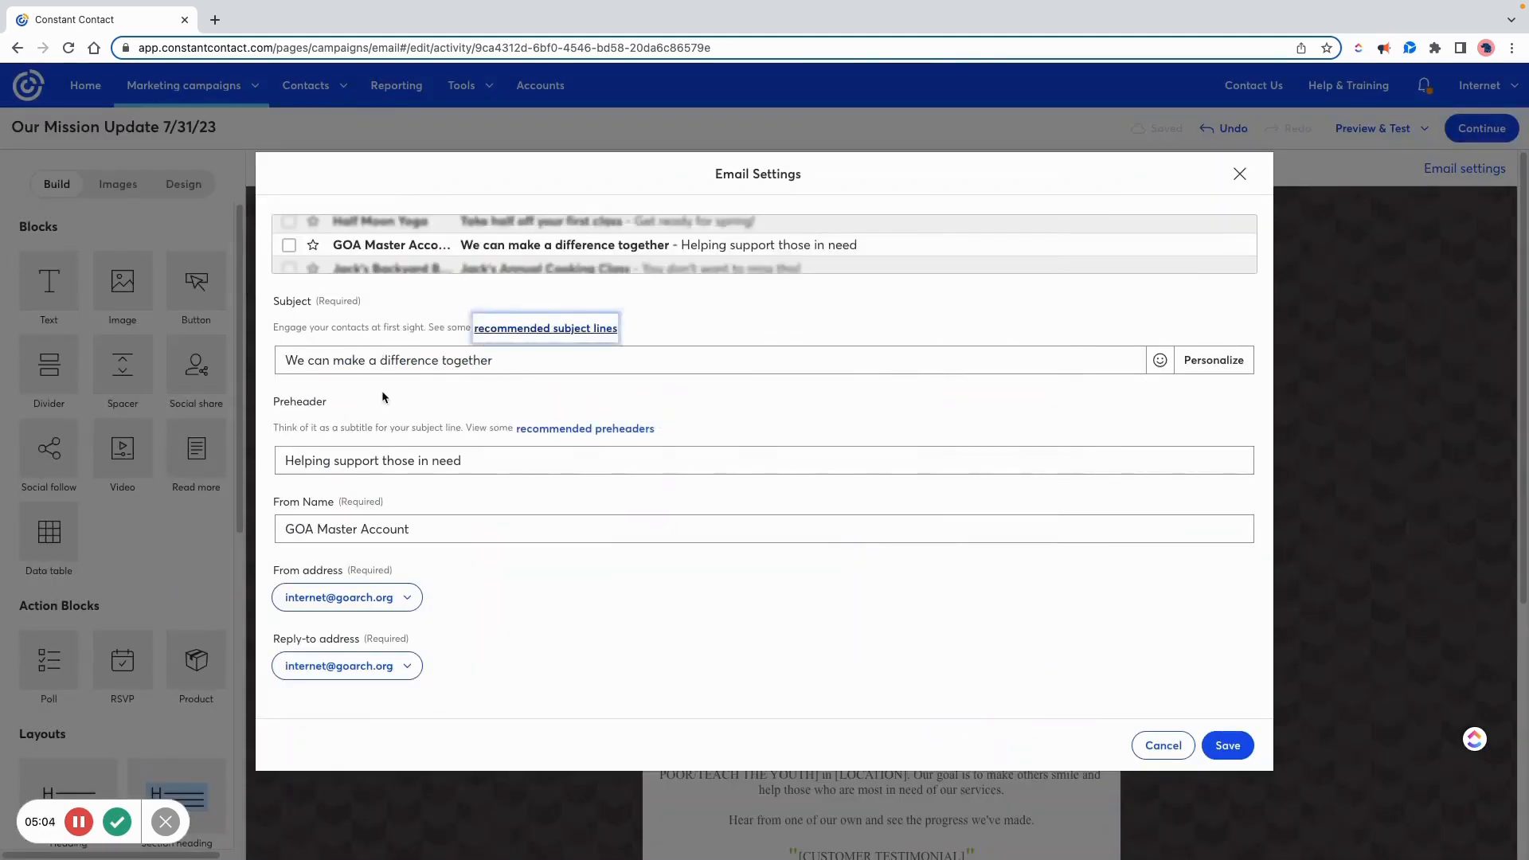
pyautogui.click(1227, 747)
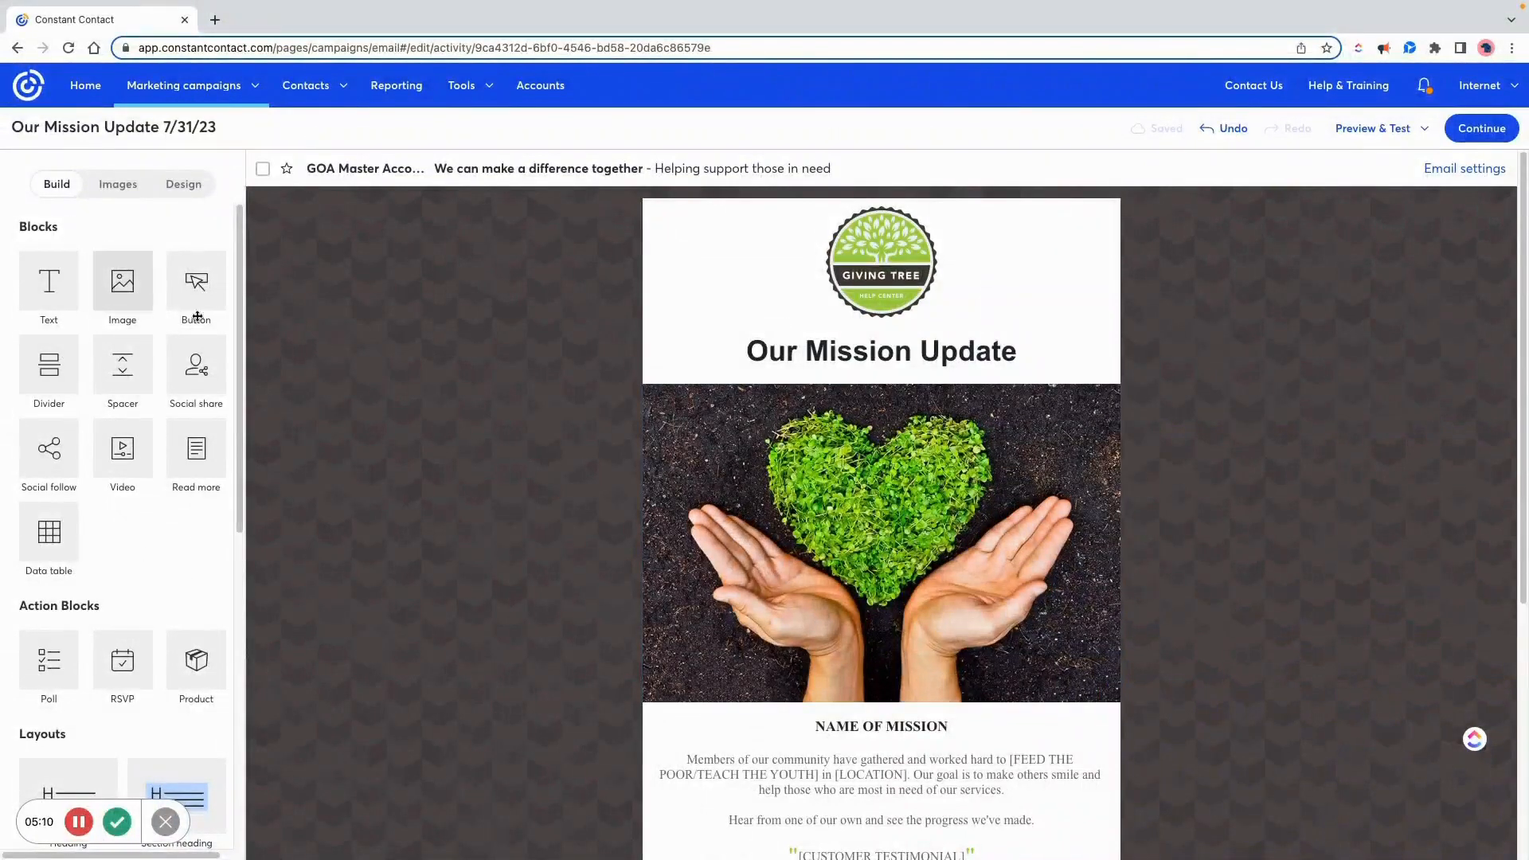
# - Add an image block below the Volunteer and Donate buttons and insert Zenaida.jpg from the image library
pyautogui.scroll(-5, 1022, 593)
pyautogui.moveTo(110, 284); pyautogui.dragTo(768, 587)
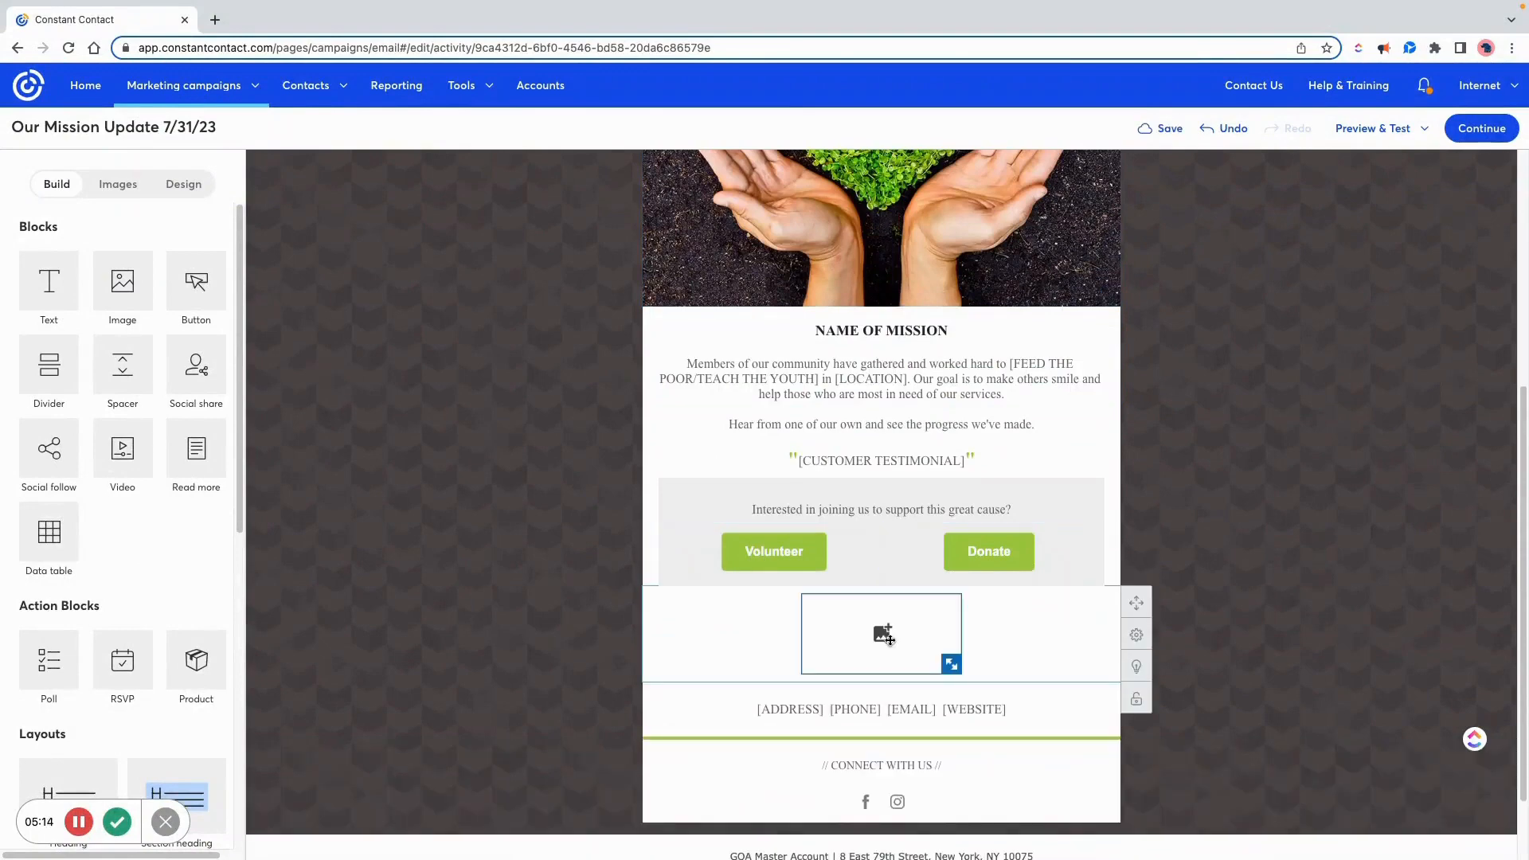
pyautogui.click(888, 636)
pyautogui.click(761, 572)
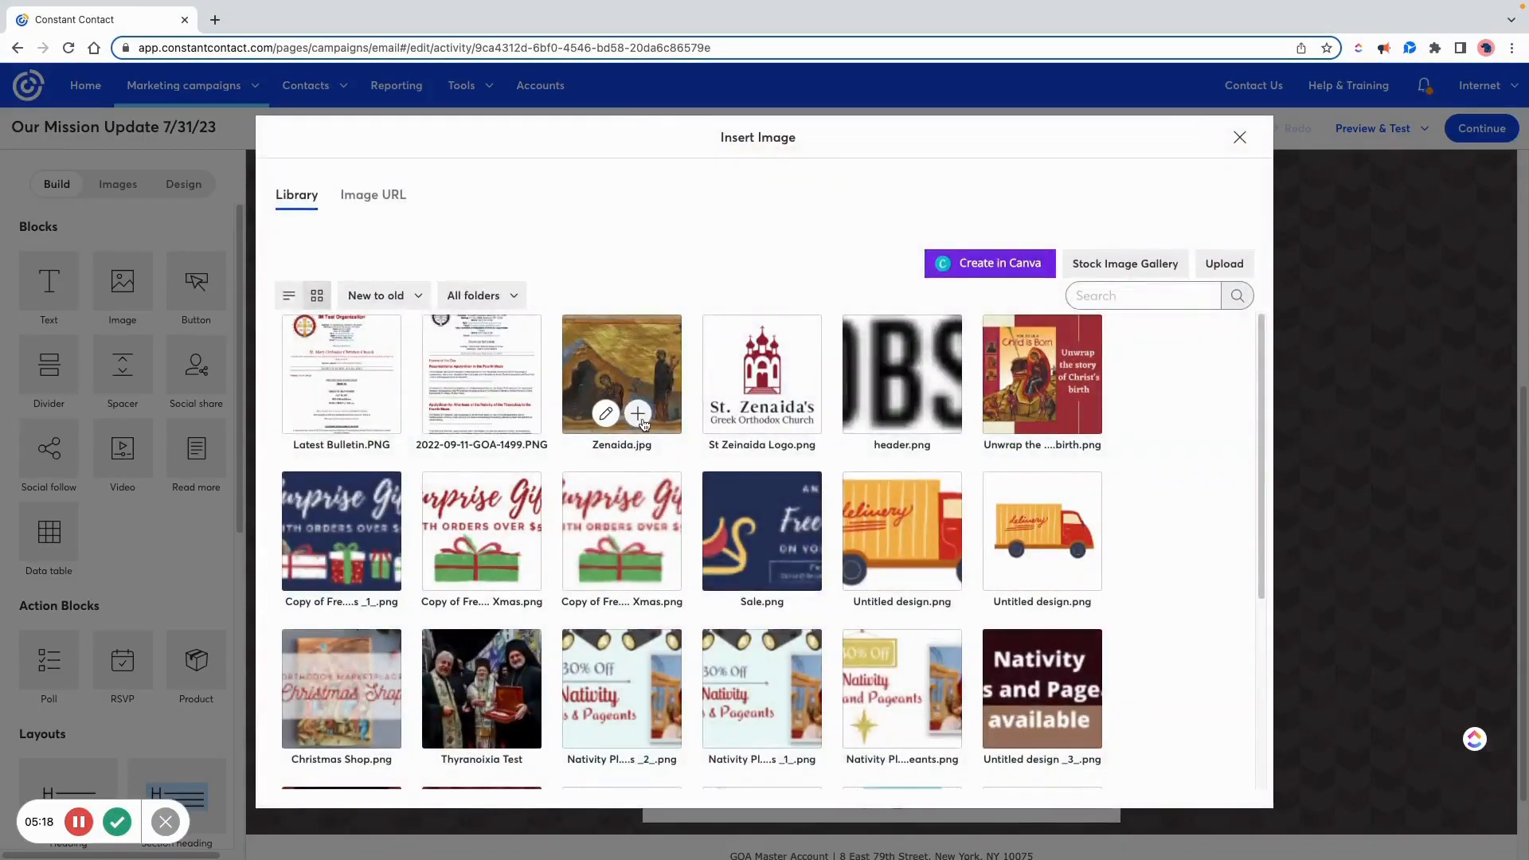
pyautogui.click(641, 418)
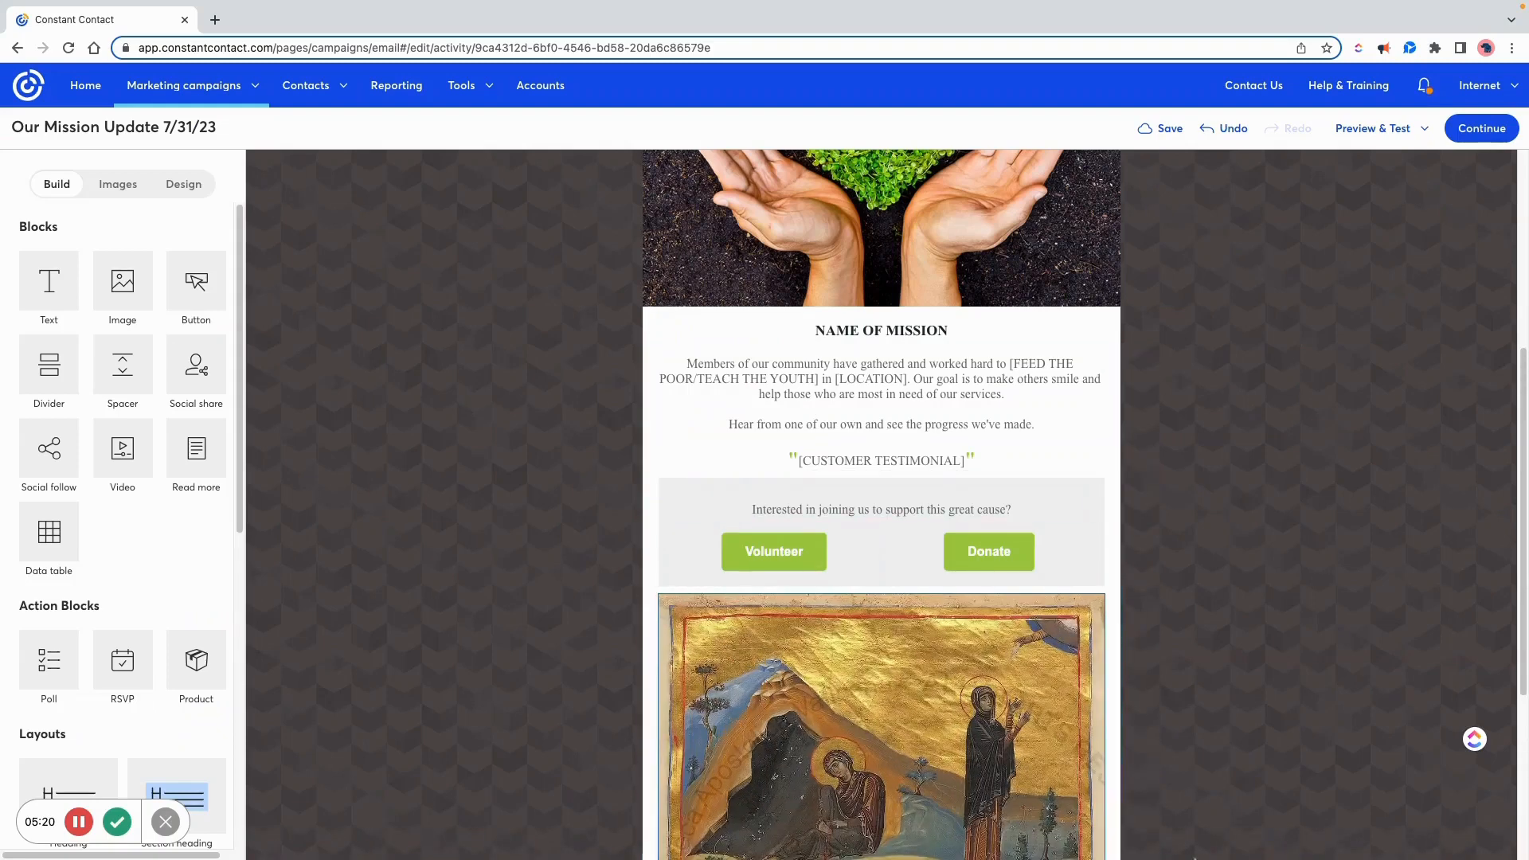
pyautogui.scroll(-4, 921, 610)
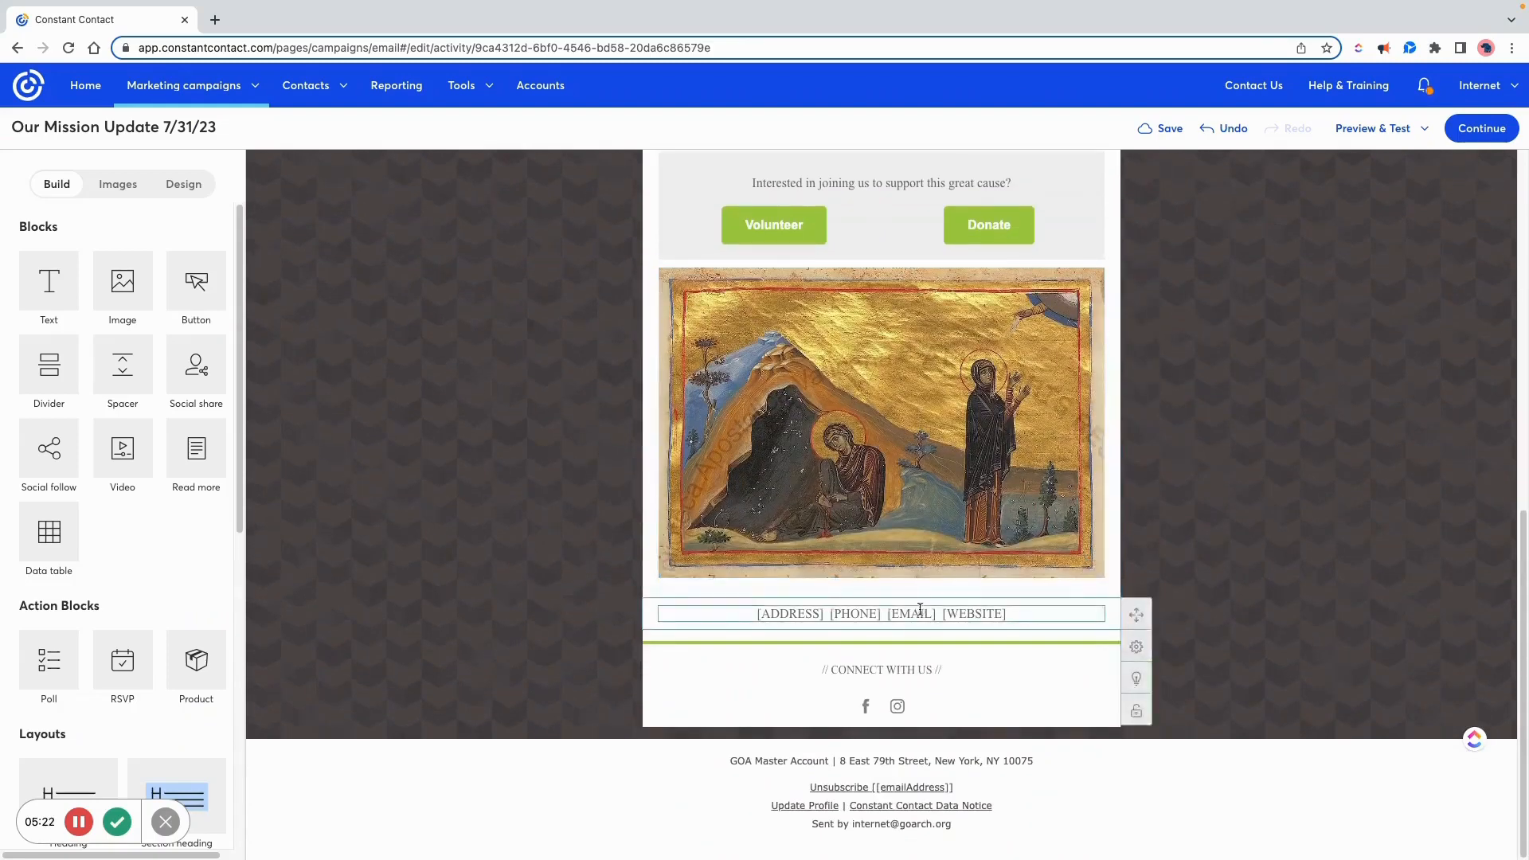
# - Add a button block between the Zenaida.jpg image and the contact details line
pyautogui.scroll(1, 920, 609)
pyautogui.scroll(1, 920, 609)
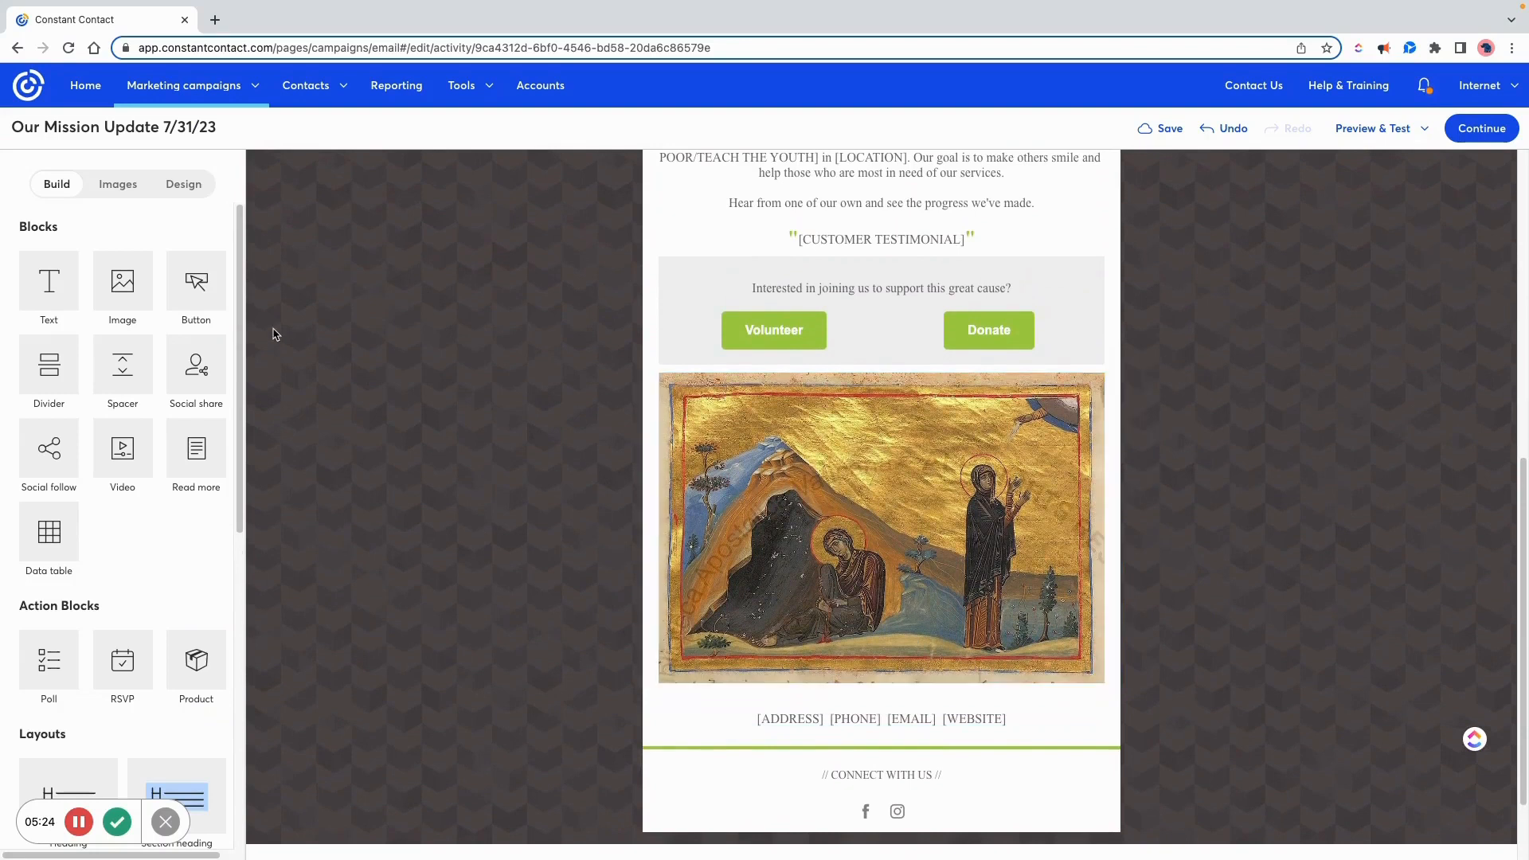
pyautogui.moveTo(209, 296); pyautogui.dragTo(858, 670)
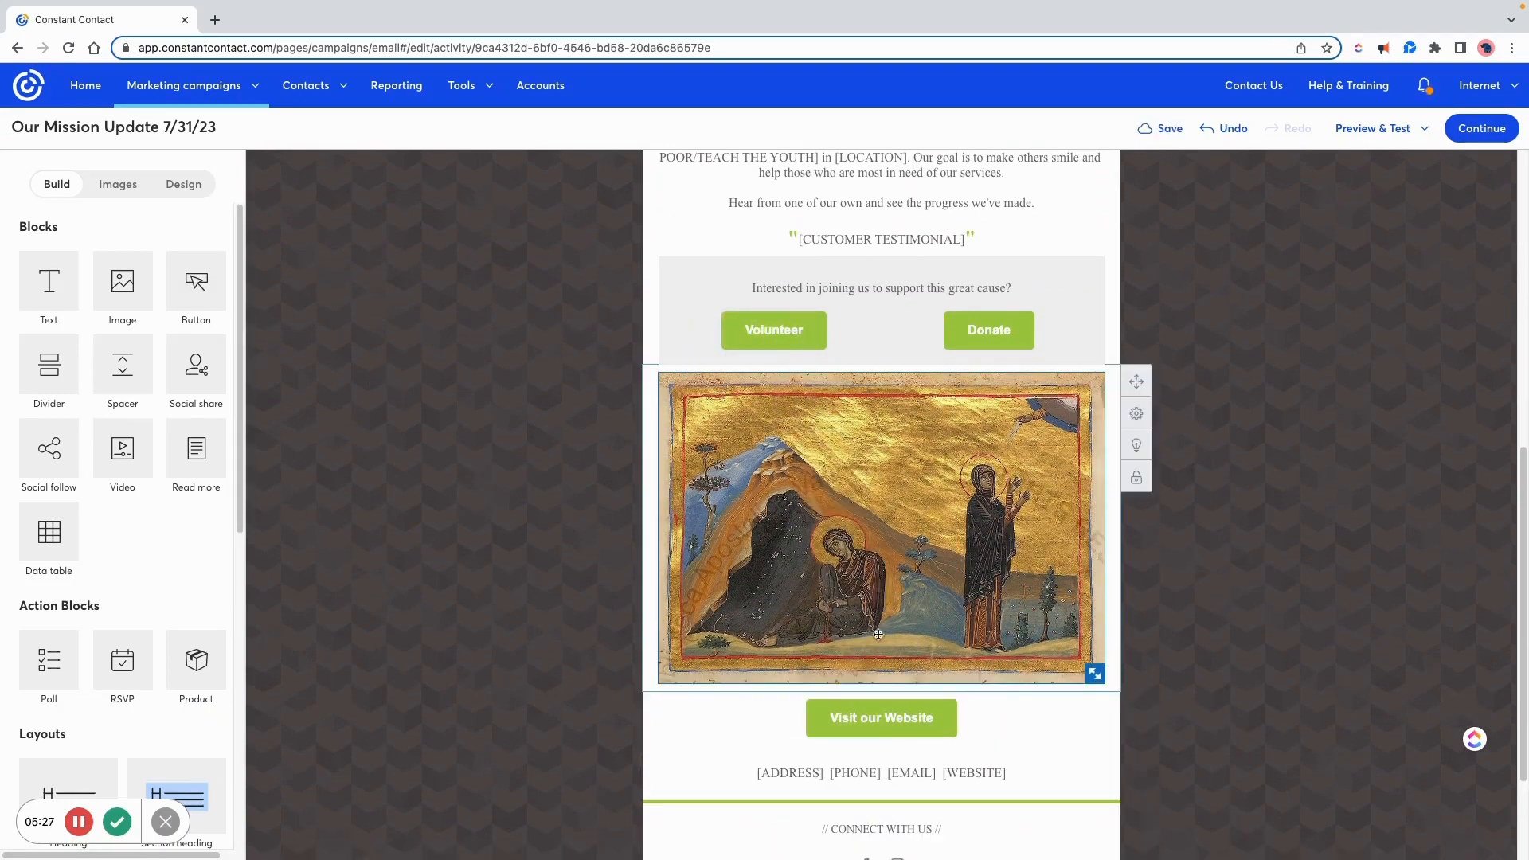
pyautogui.click(872, 711)
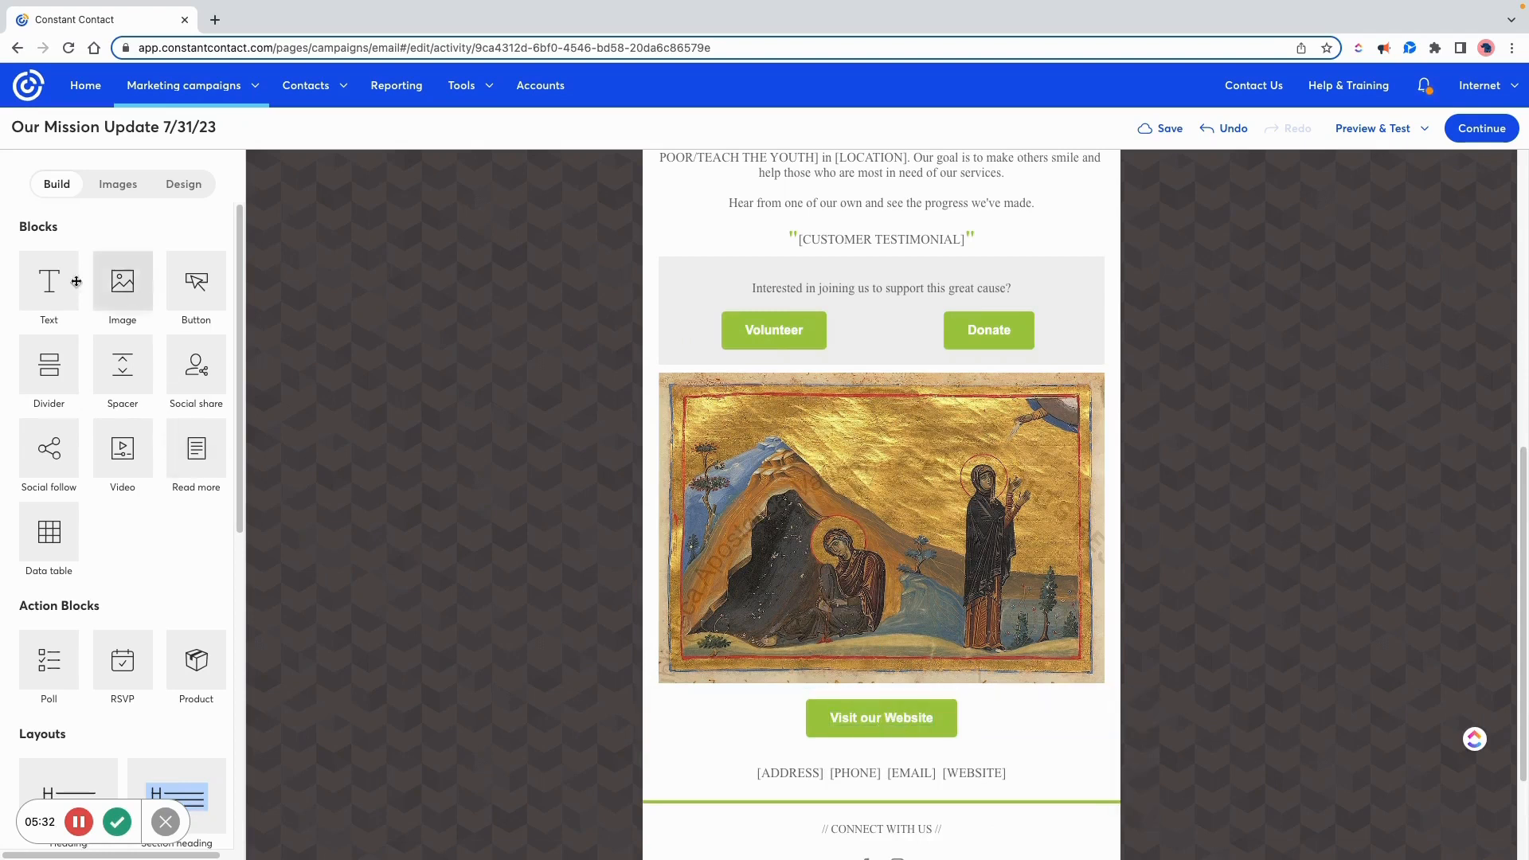
# - Insert an Article w/border layout between the Zenaida.jpg image and the Visit our Website button
pyautogui.scroll(-3, 114, 671)
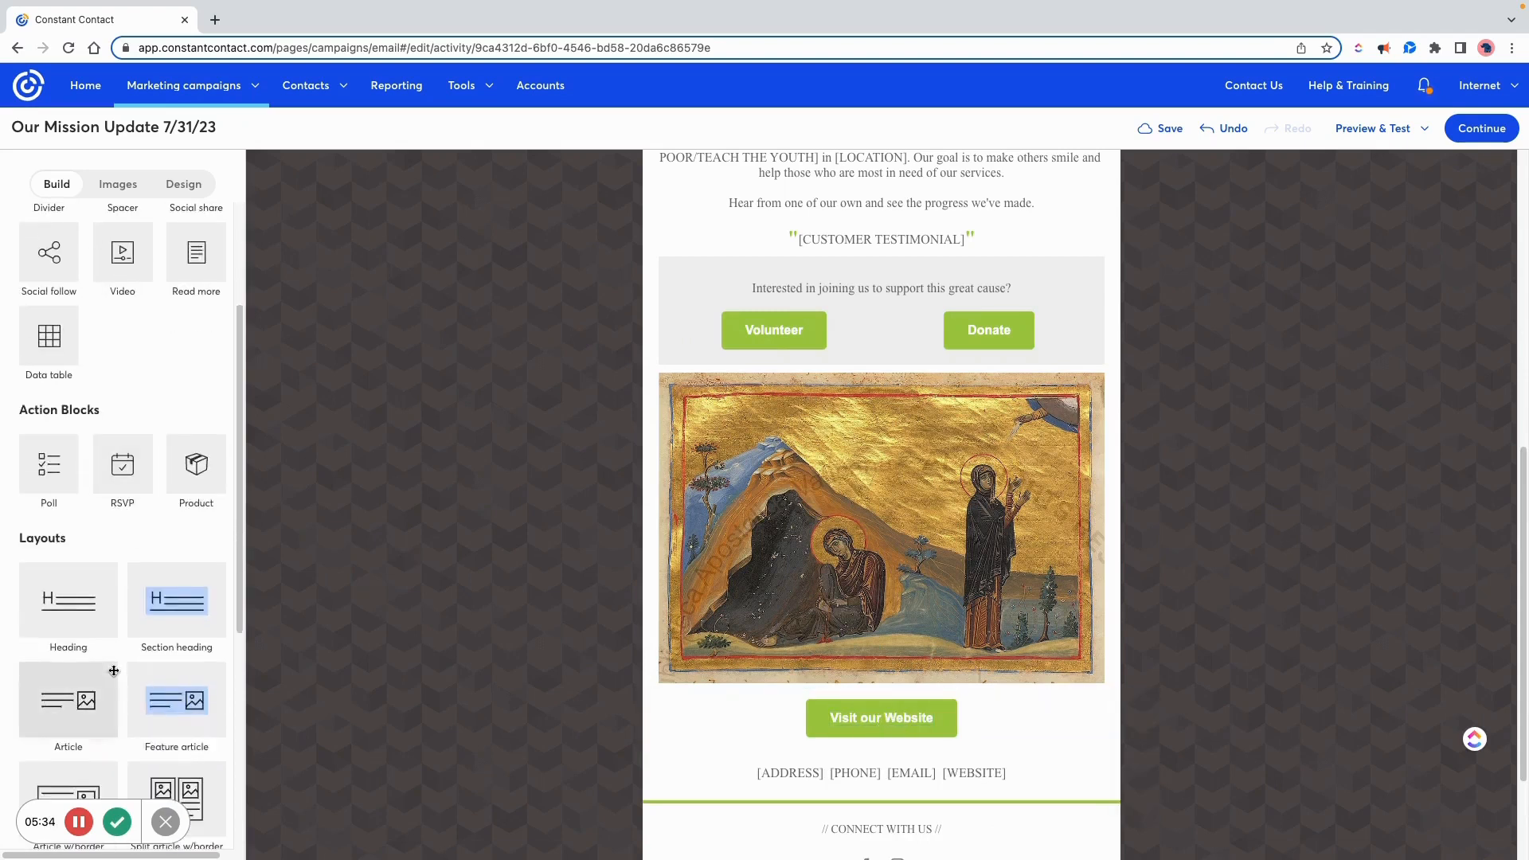
pyautogui.scroll(3, 116, 661)
pyautogui.scroll(-6, 131, 604)
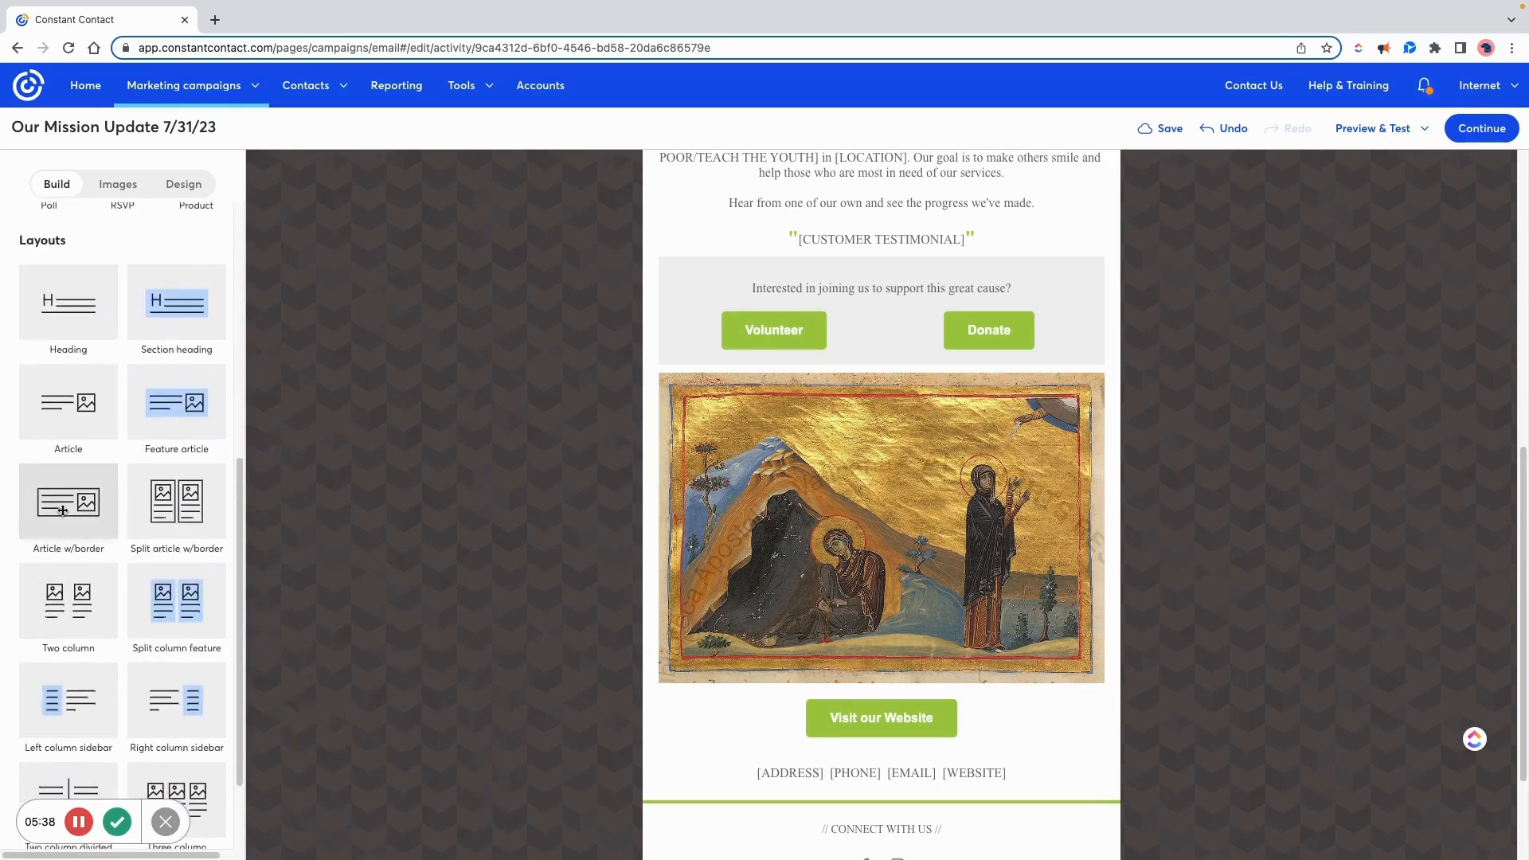
pyautogui.moveTo(68, 502); pyautogui.dragTo(833, 690)
pyautogui.scroll(-3, 765, 606)
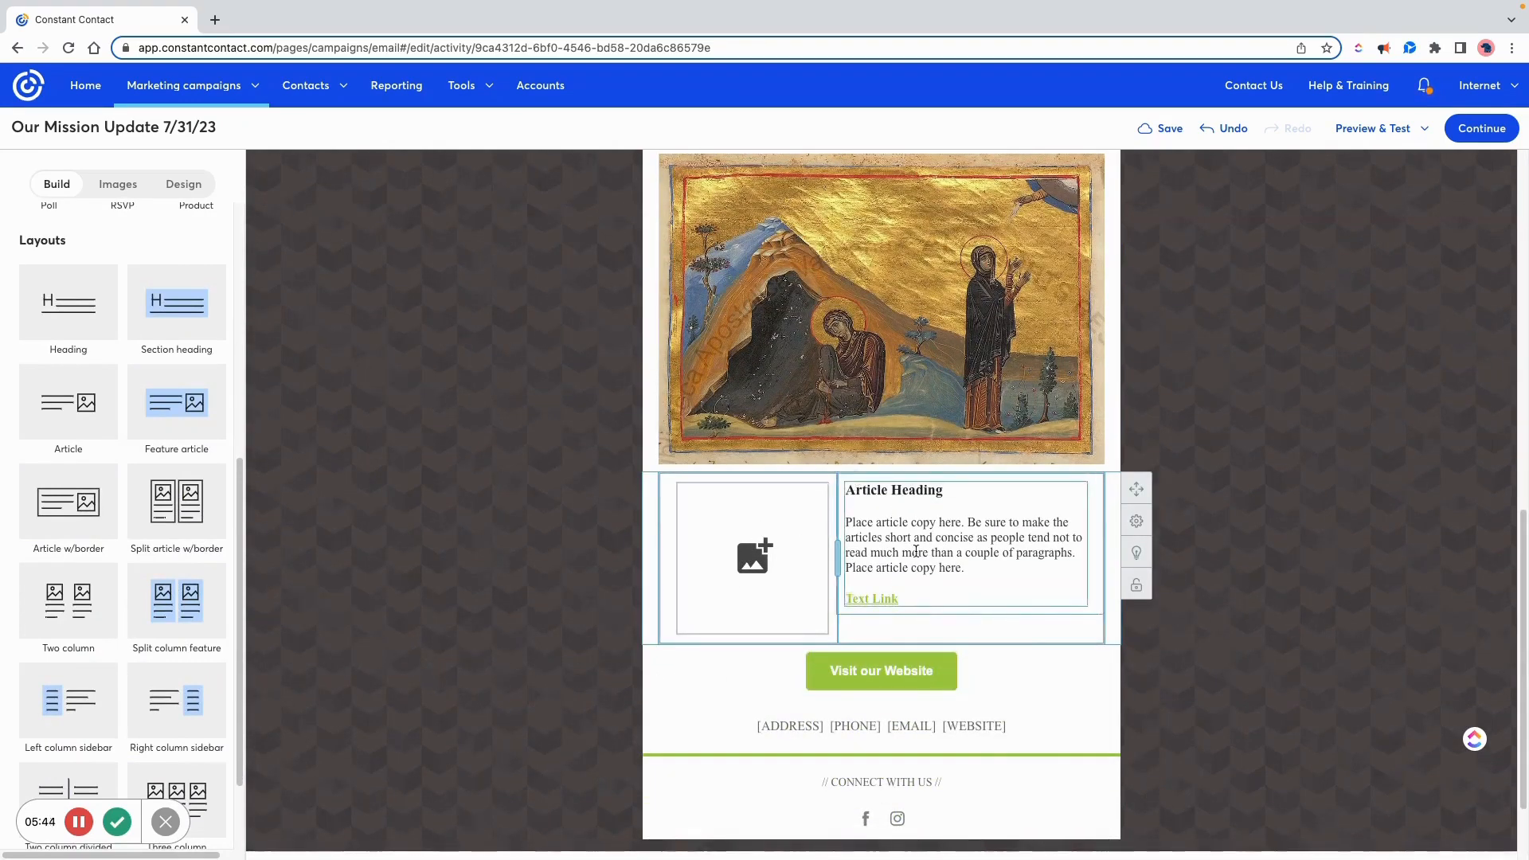
# - Look at the link options for the article's Text Link without changing the link
pyautogui.click(865, 599)
pyautogui.click(992, 458)
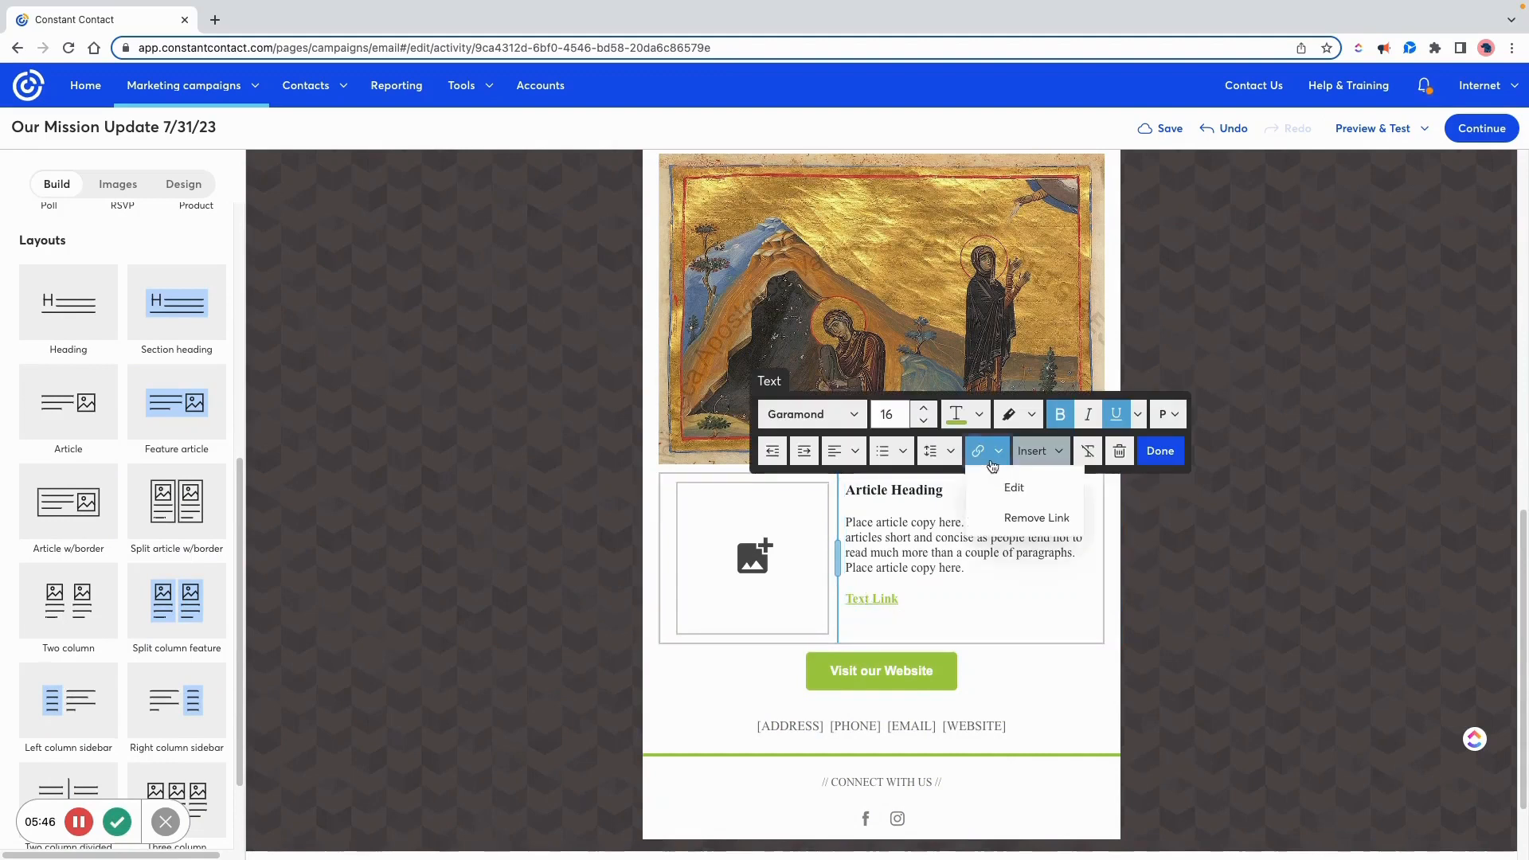
pyautogui.click(993, 464)
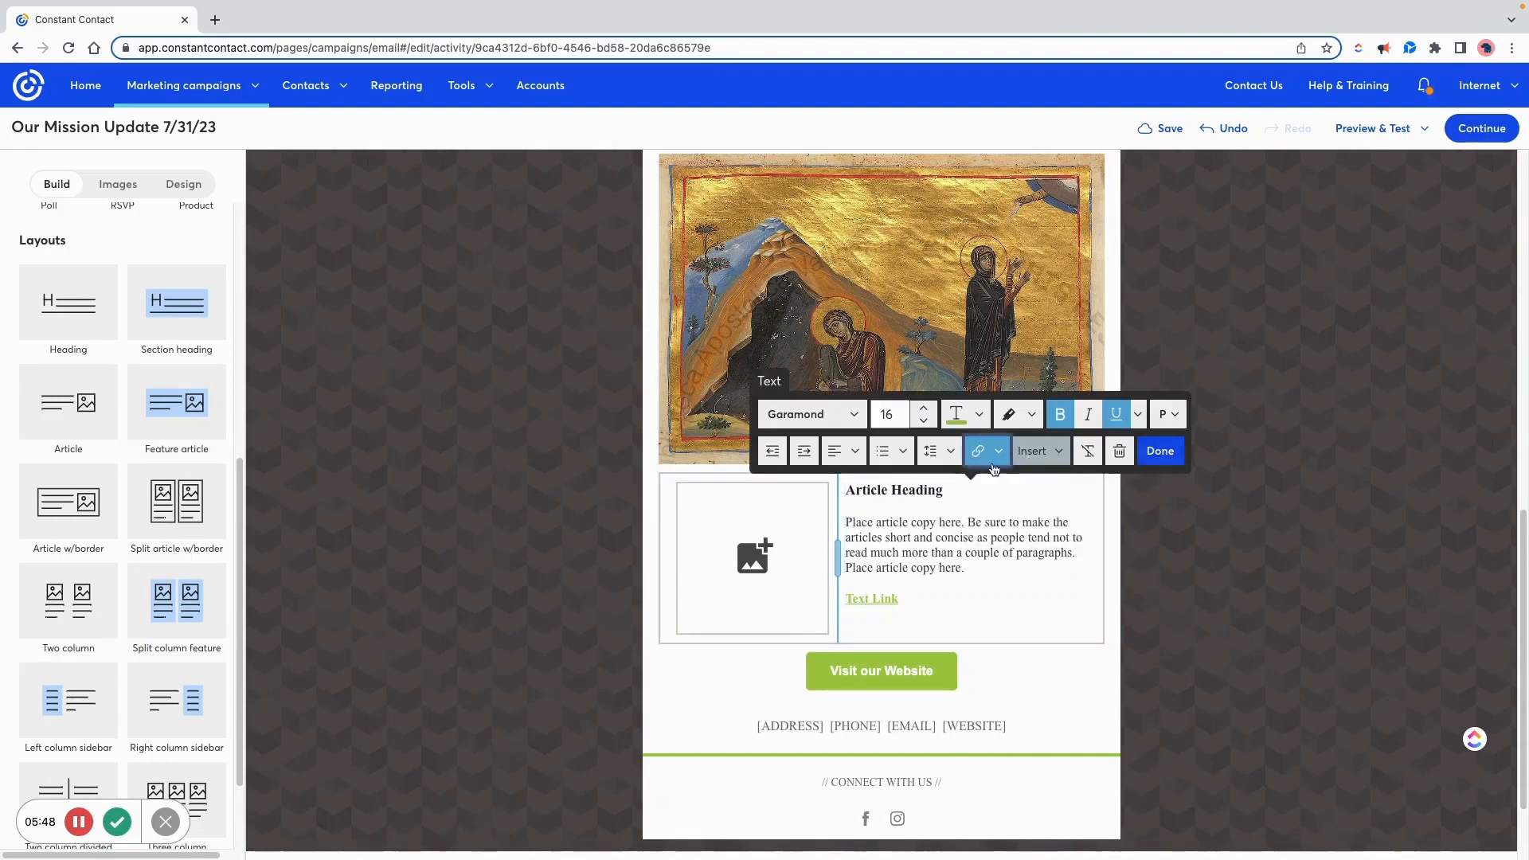
# - Delete the article layout, the Zenaida.jpg image and the Visit our Website button from below the Volunteer and Donate buttons
pyautogui.click(1035, 584)
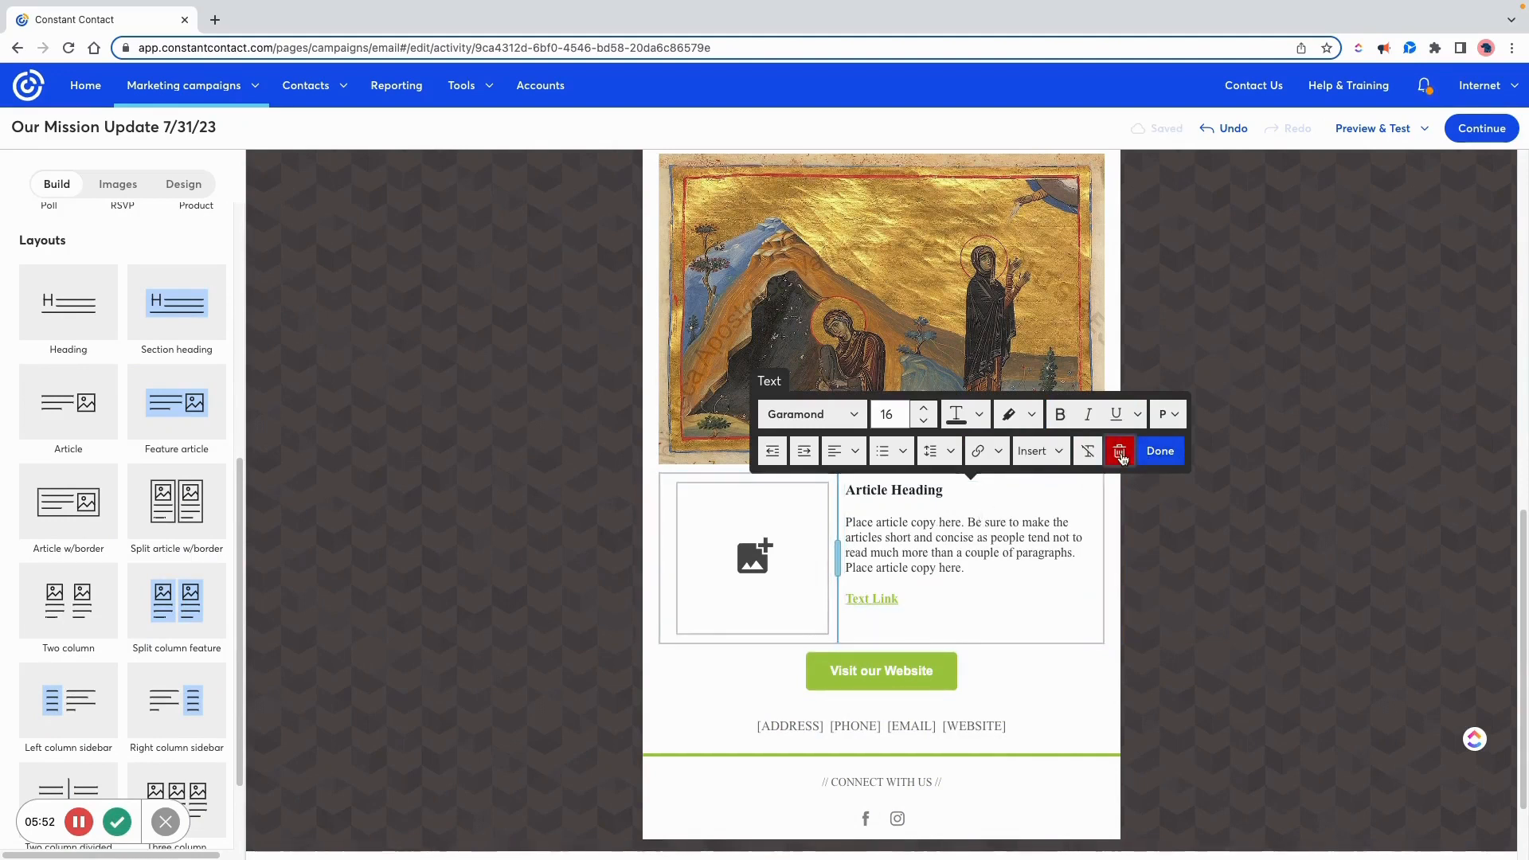
pyautogui.click(1120, 450)
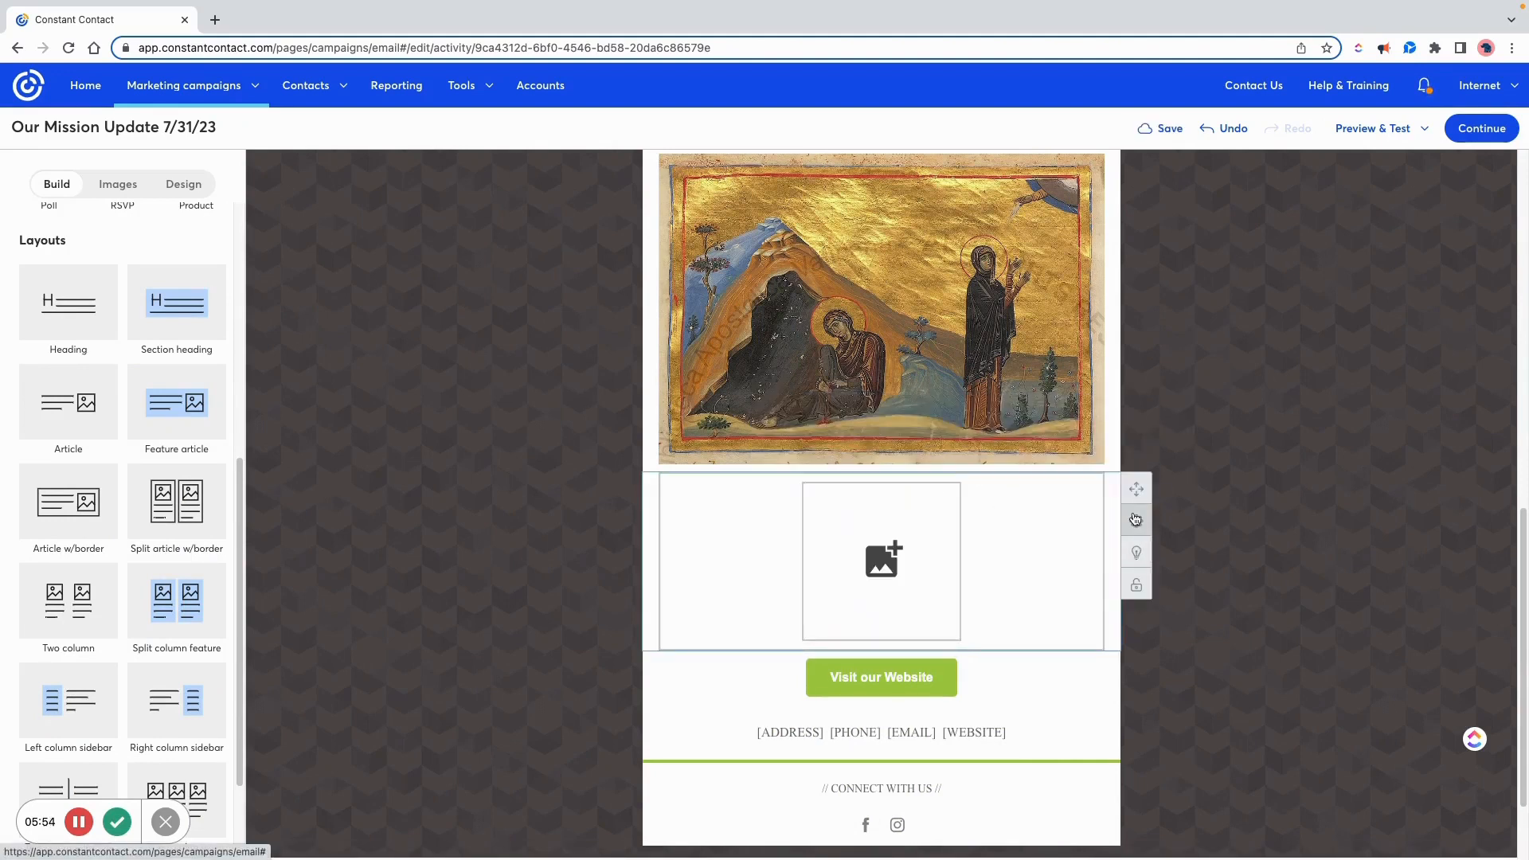
pyautogui.moveTo(1135, 519)
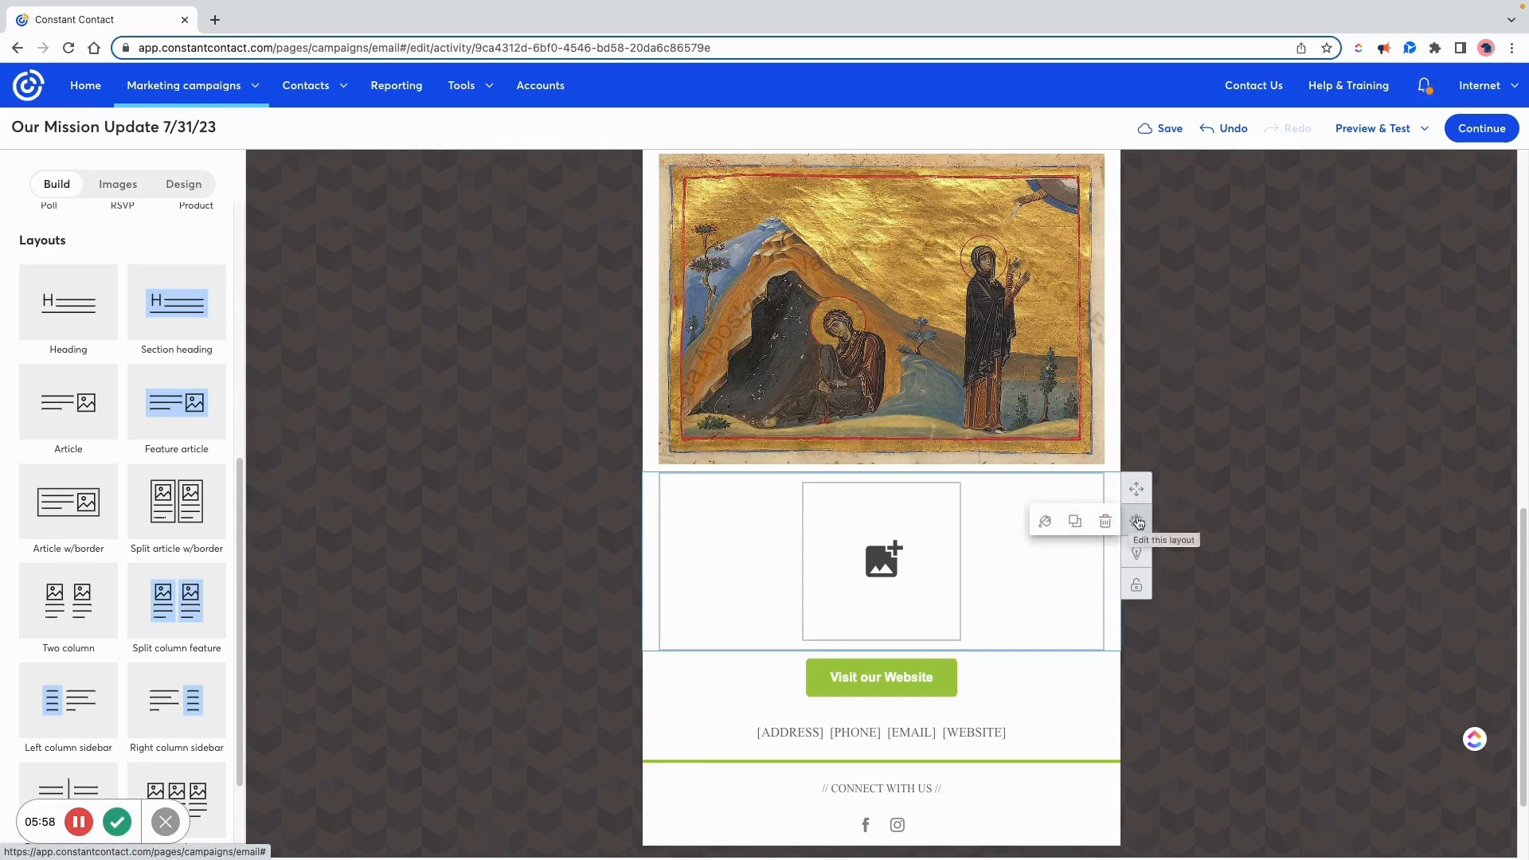
pyautogui.click(1107, 523)
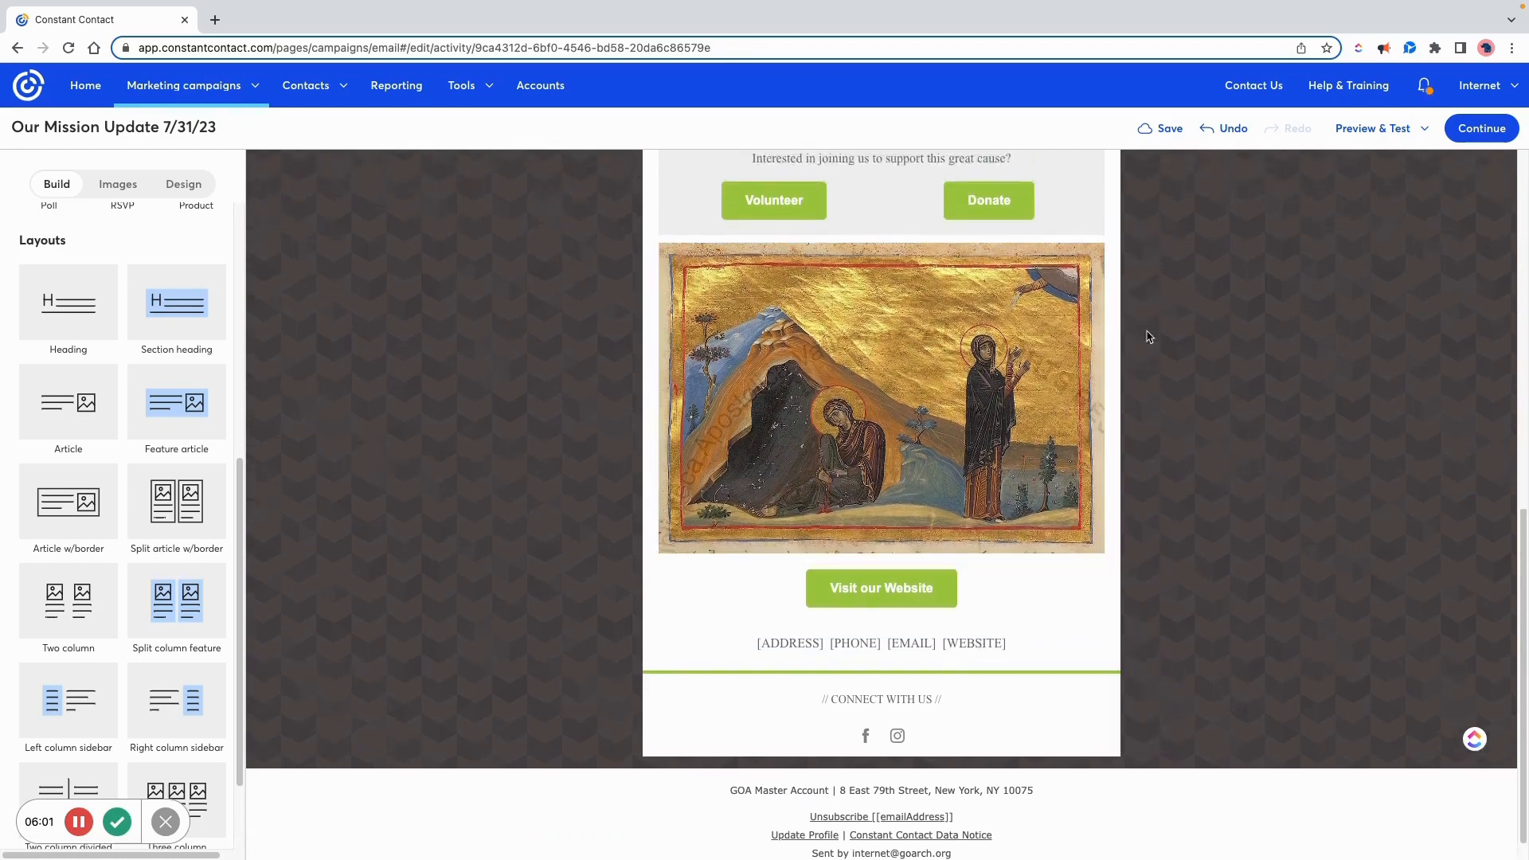
pyautogui.click(1104, 291)
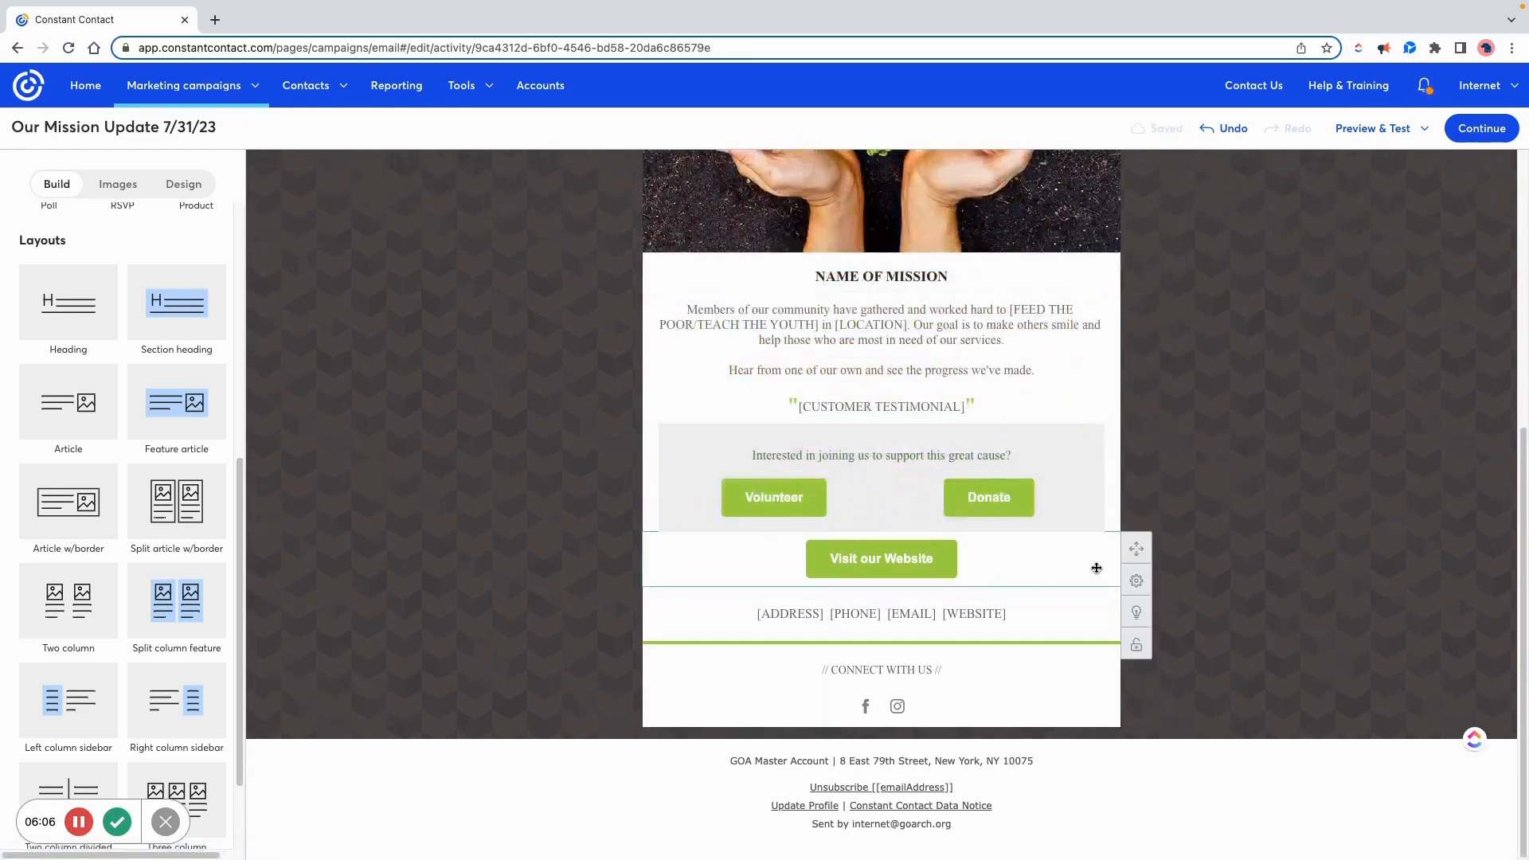
pyautogui.click(1106, 581)
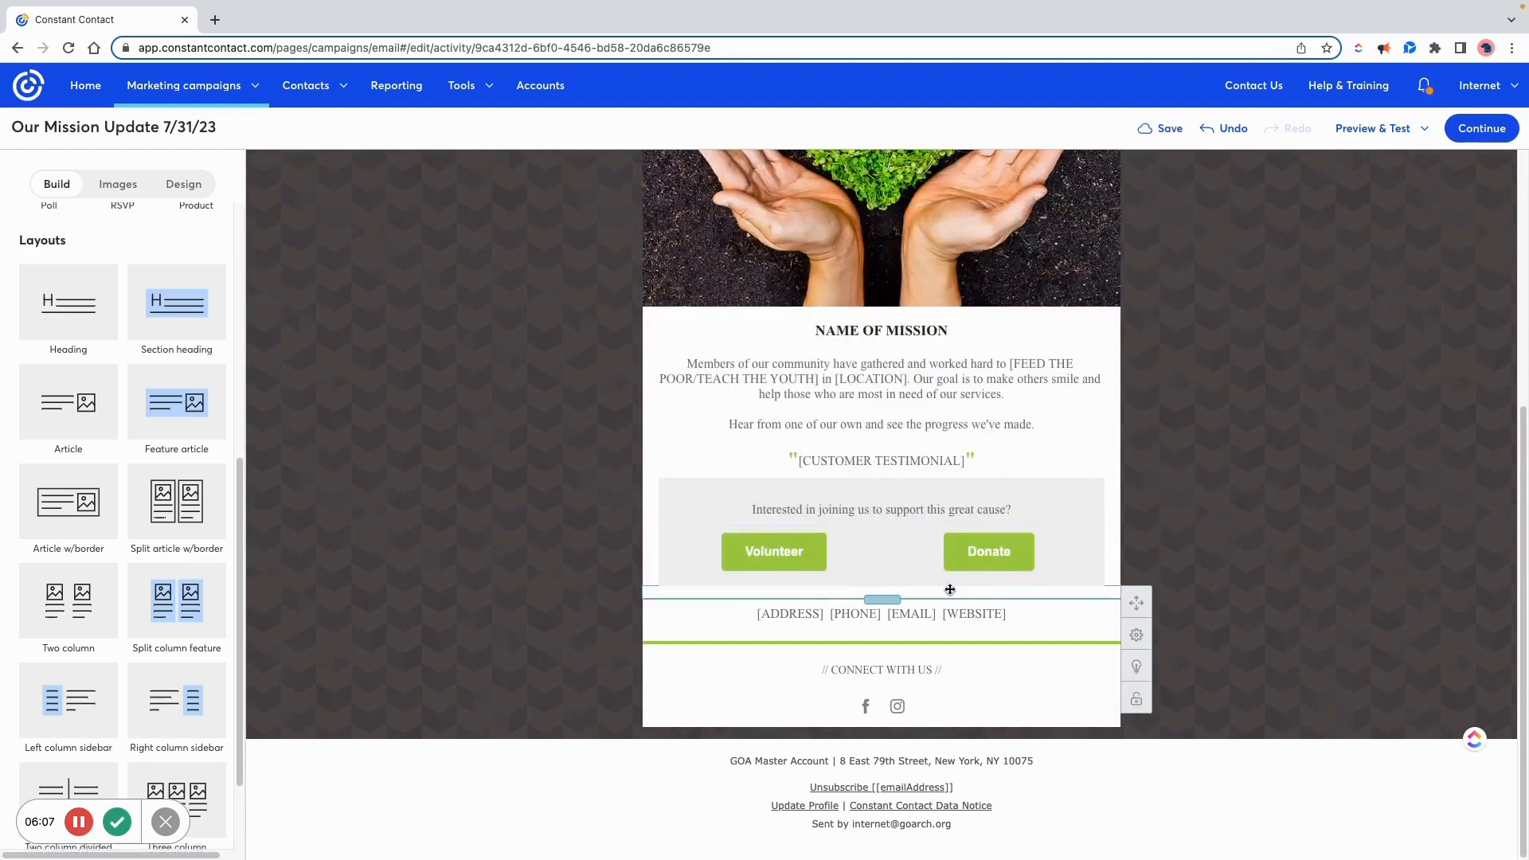
# - Change the email's outer background pattern to the star design
pyautogui.scroll(4, 949, 589)
pyautogui.scroll(3, 950, 589)
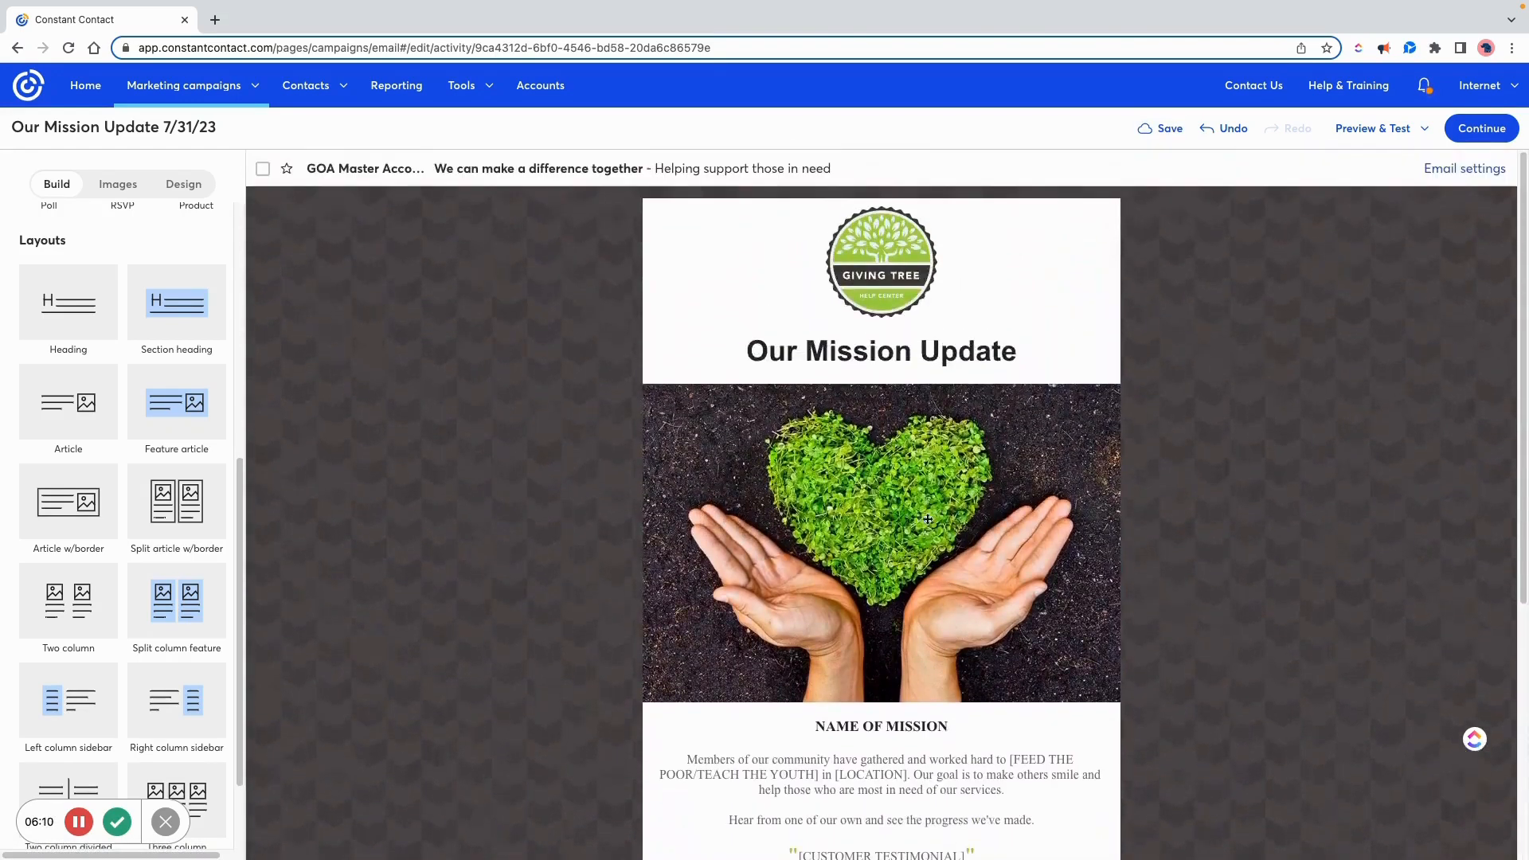
pyautogui.click(174, 184)
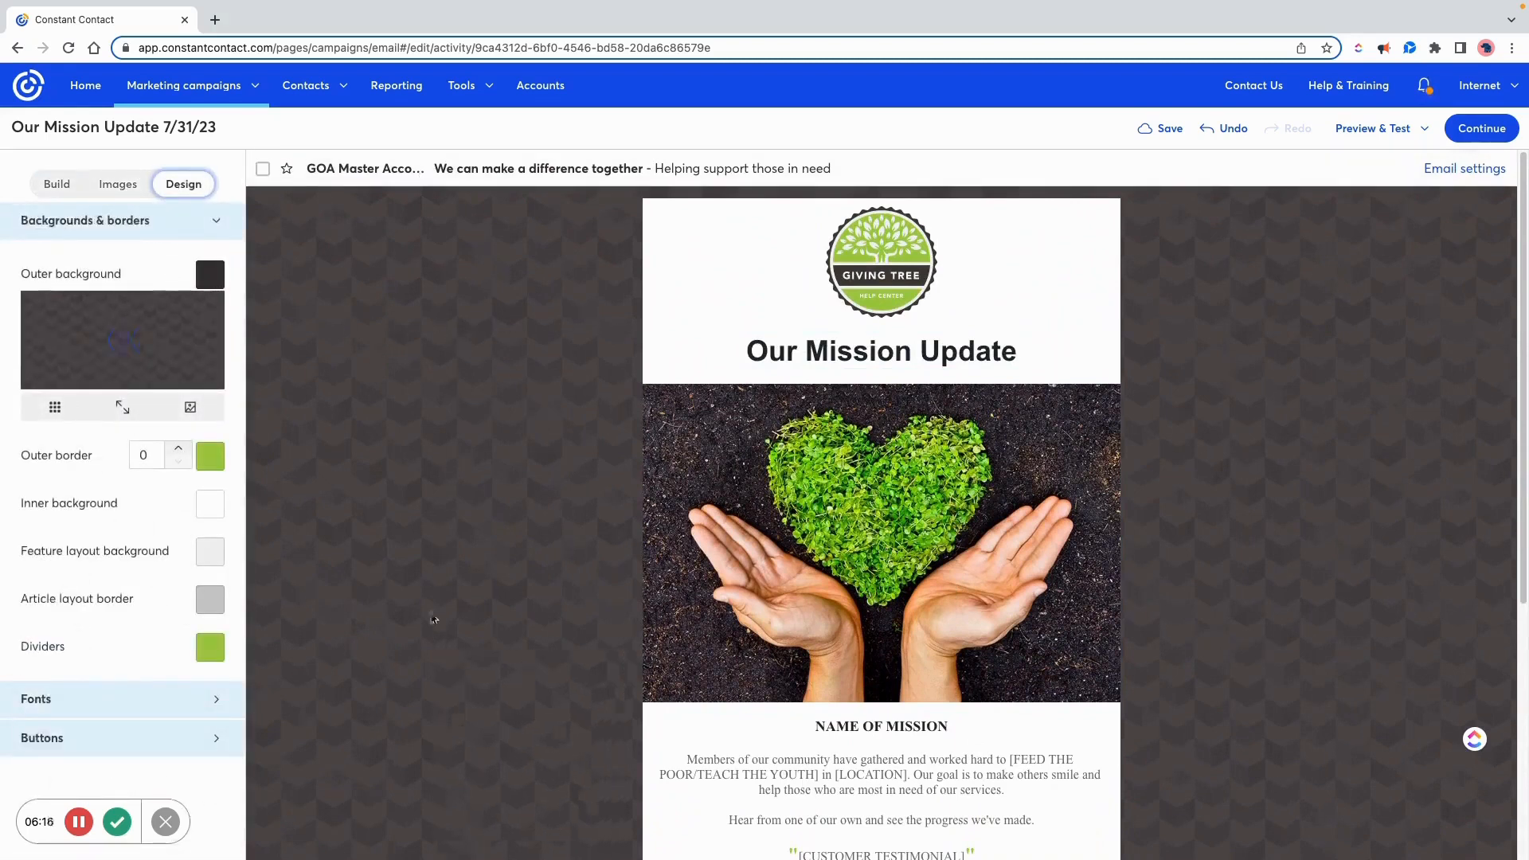
pyautogui.click(122, 343)
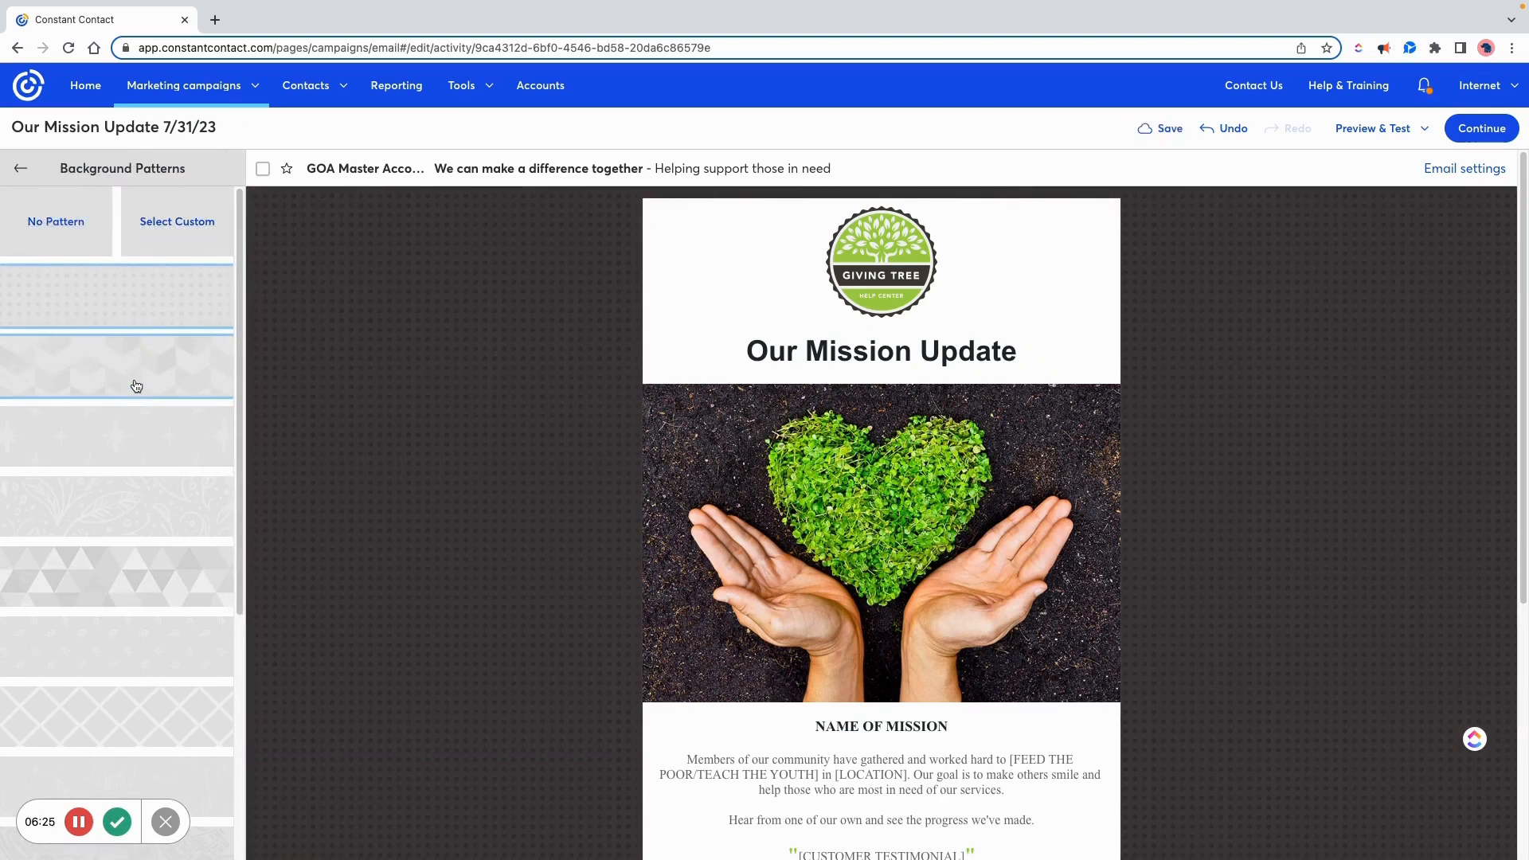
pyautogui.click(134, 440)
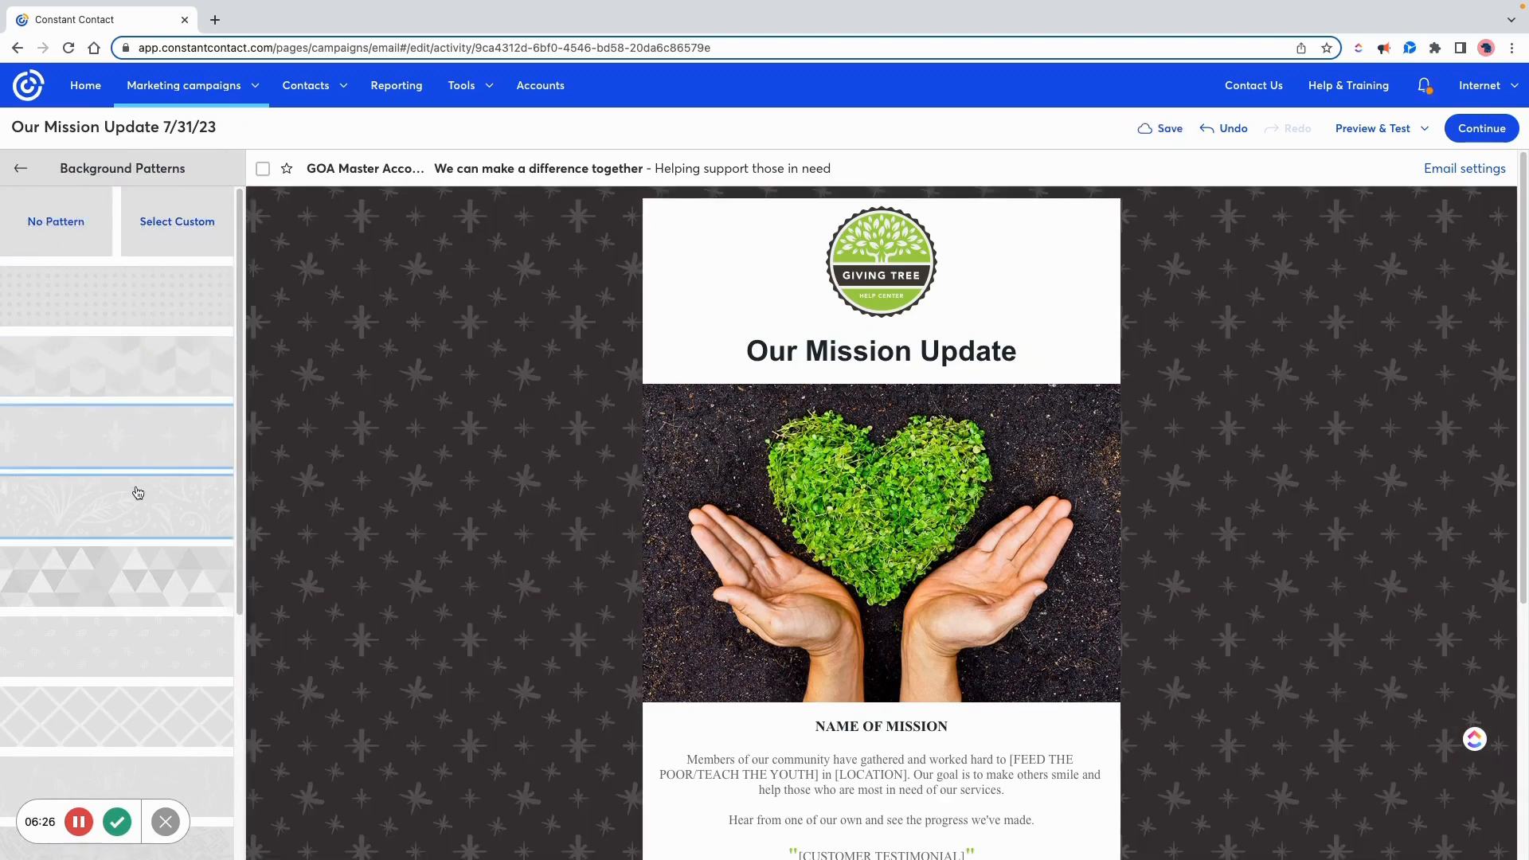
pyautogui.click(19, 168)
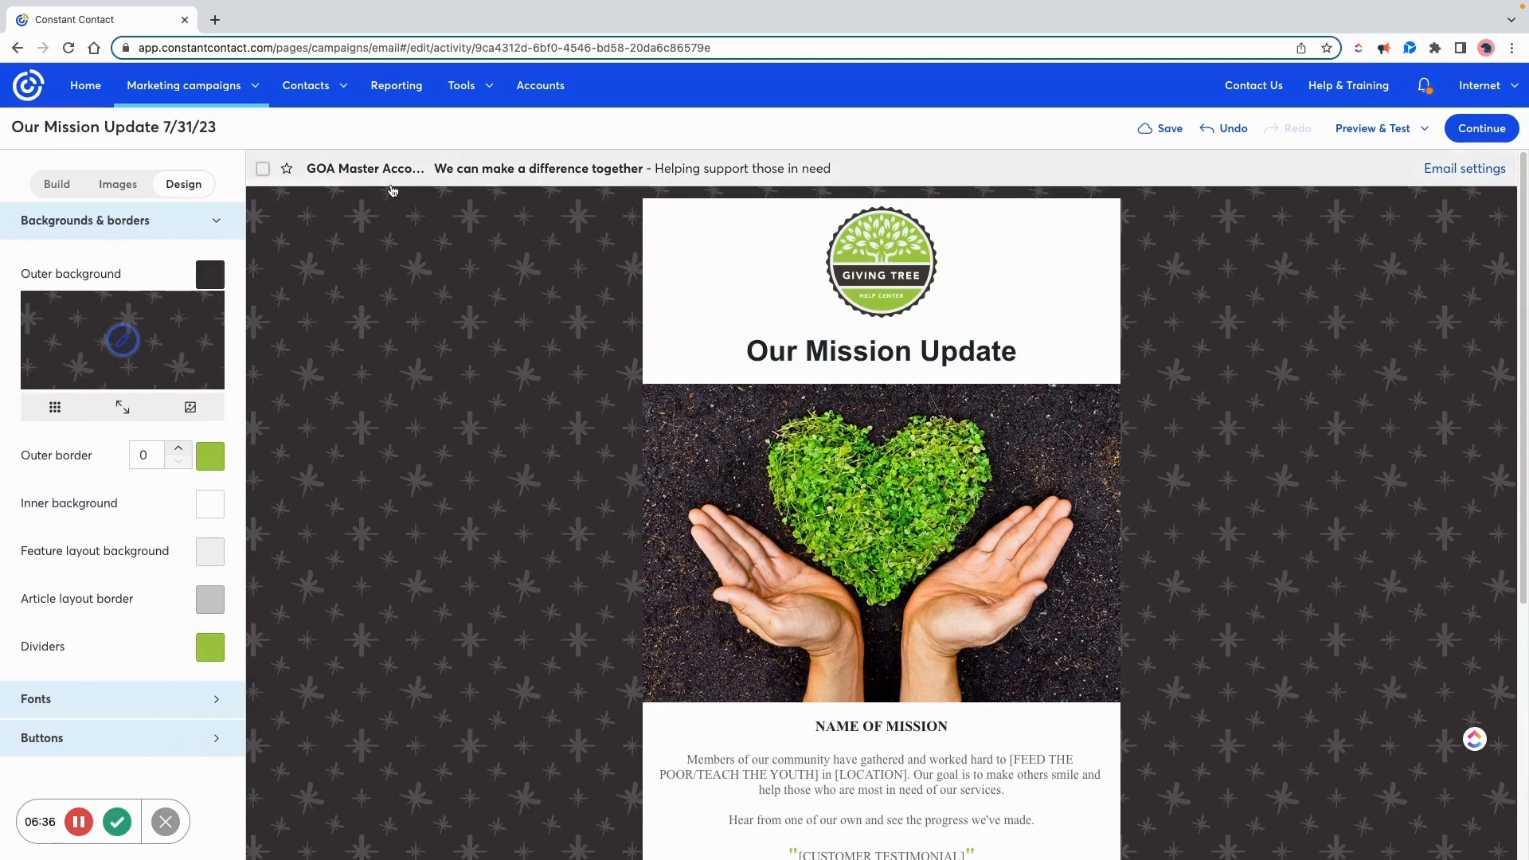
# - Preview the whole email in the desktop and mobile views, then close the preview
pyautogui.click(1361, 129)
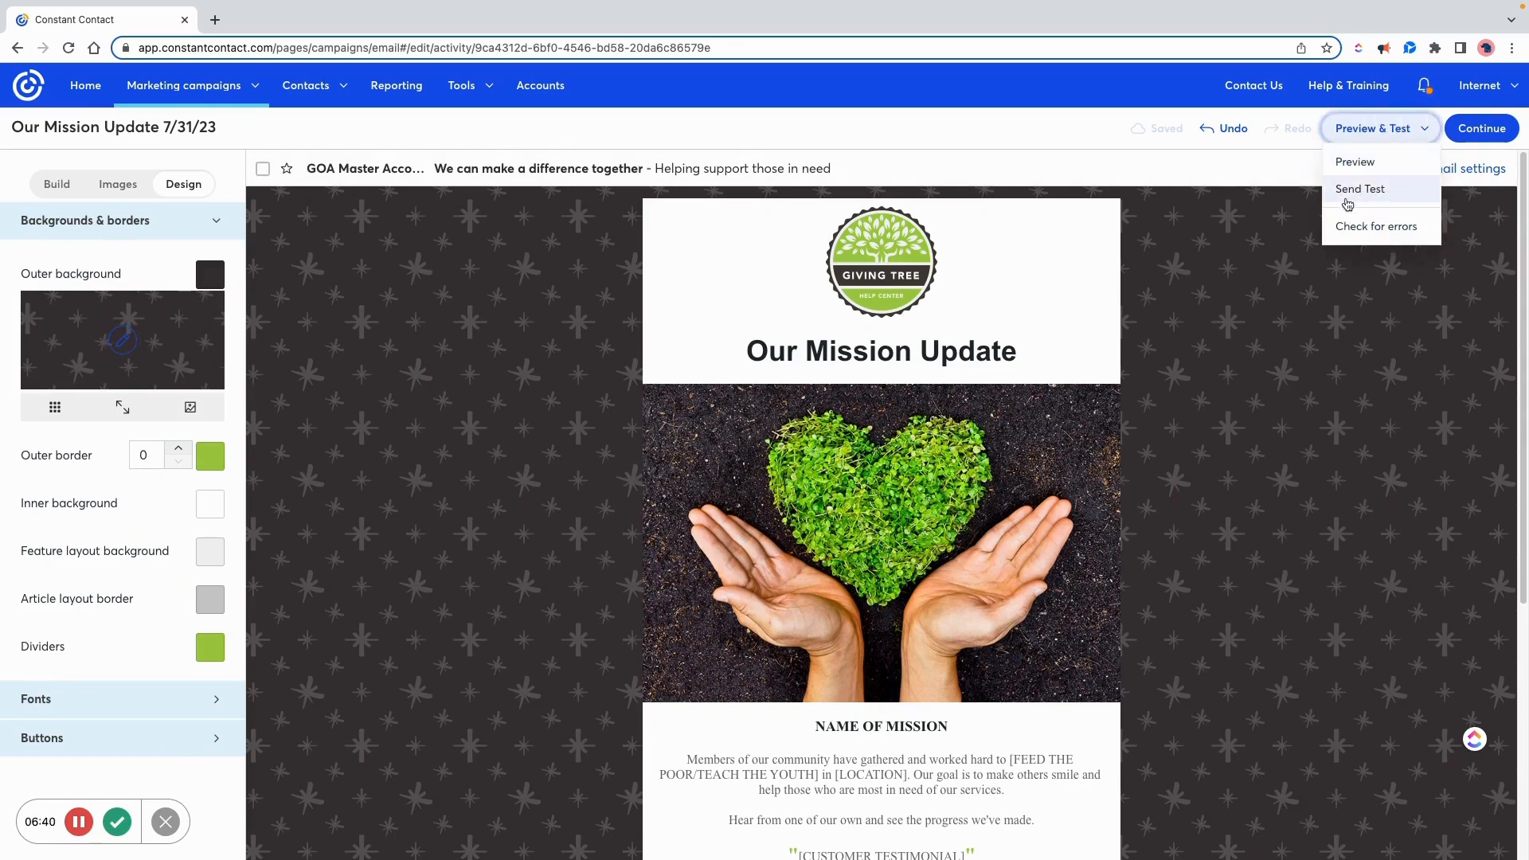
pyautogui.click(1363, 164)
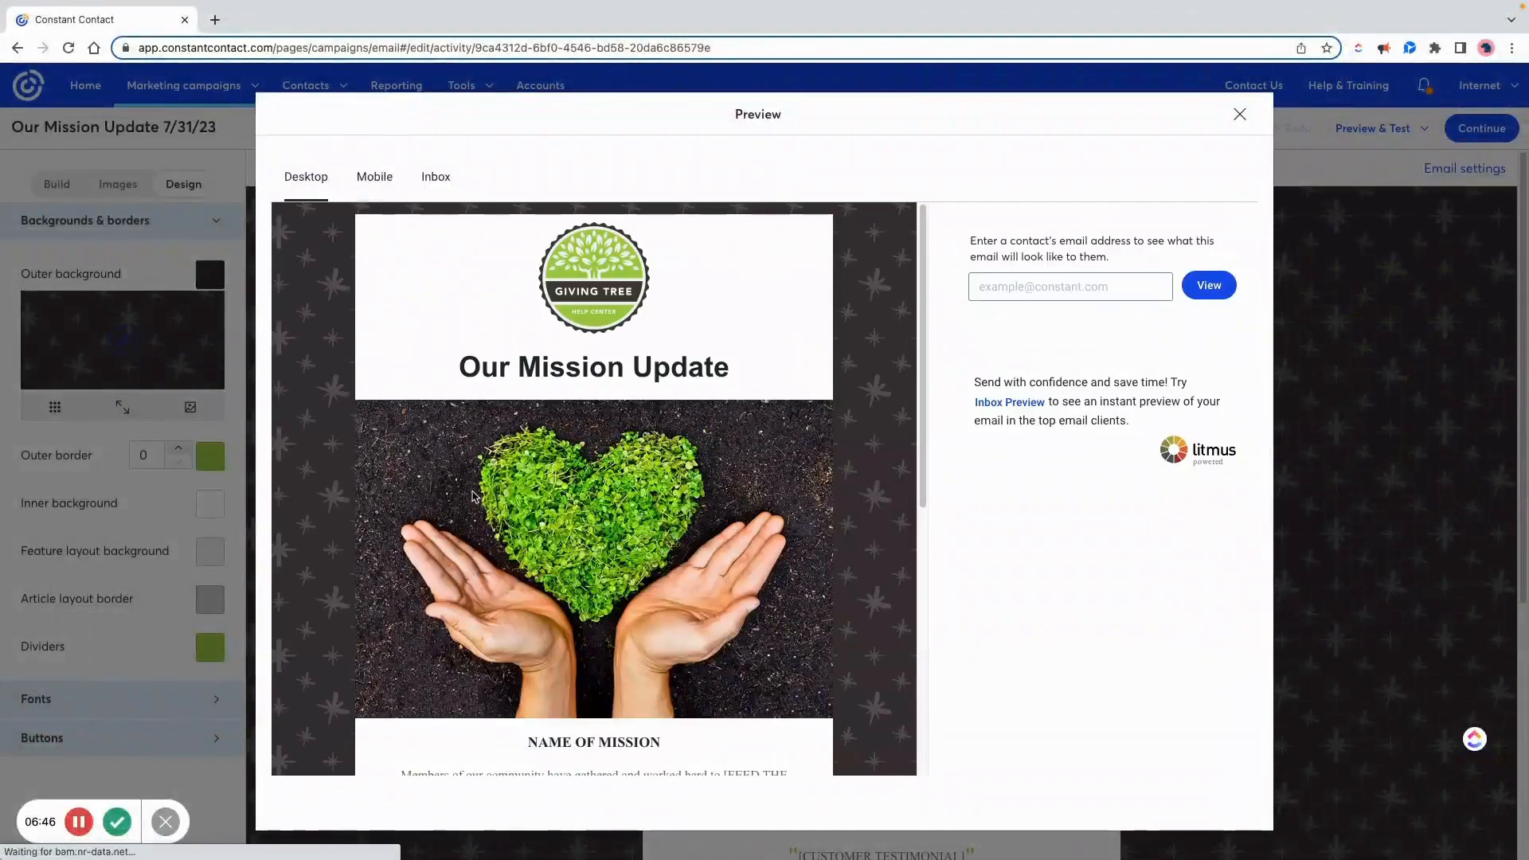
pyautogui.scroll(-6, 481, 480)
pyautogui.scroll(6, 481, 479)
pyautogui.click(388, 173)
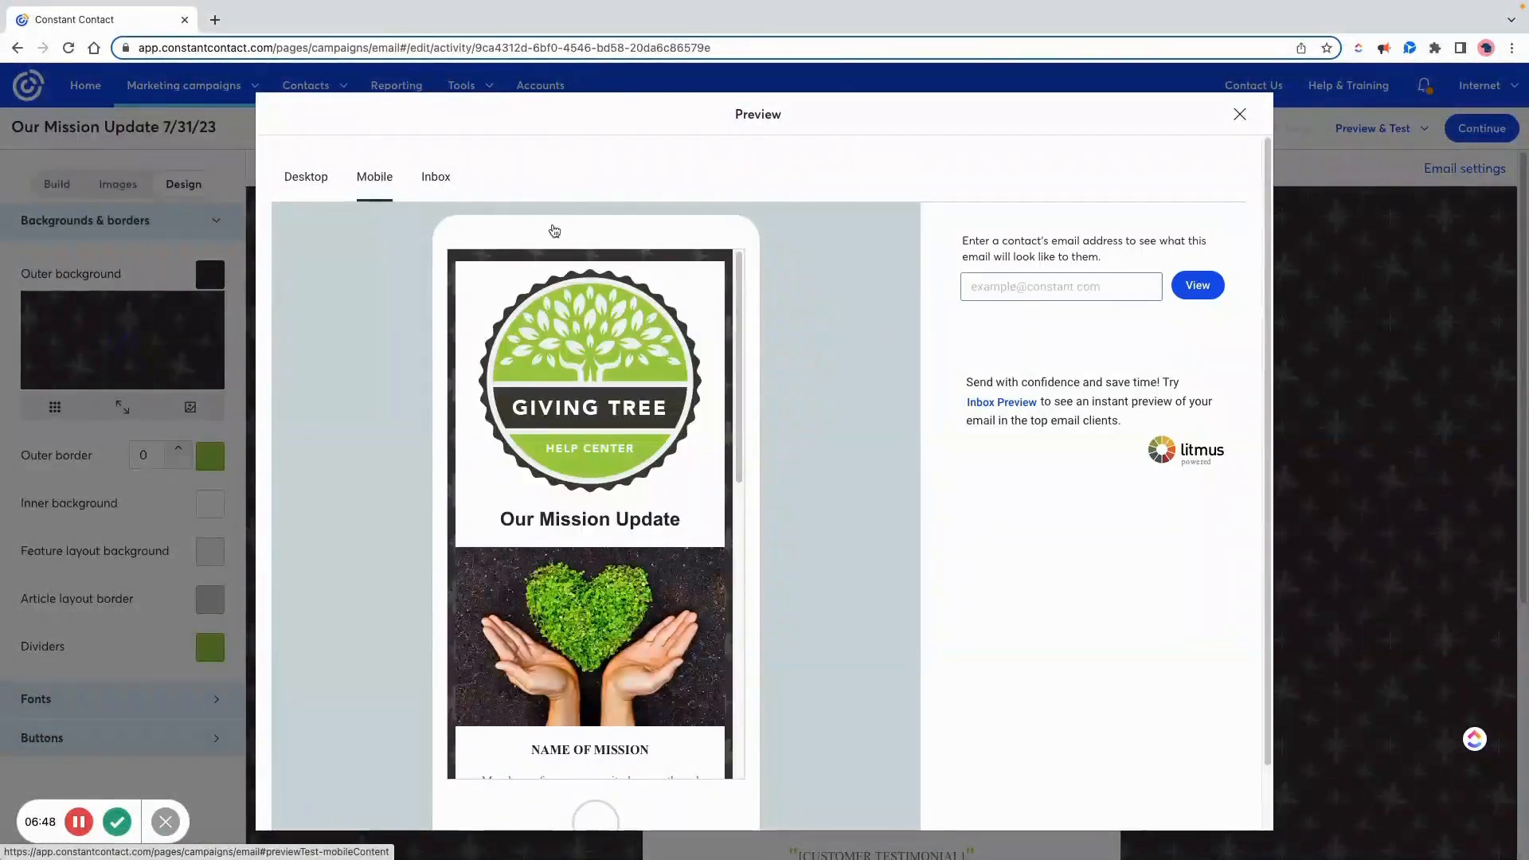
pyautogui.scroll(-3, 663, 539)
pyautogui.scroll(3, 664, 539)
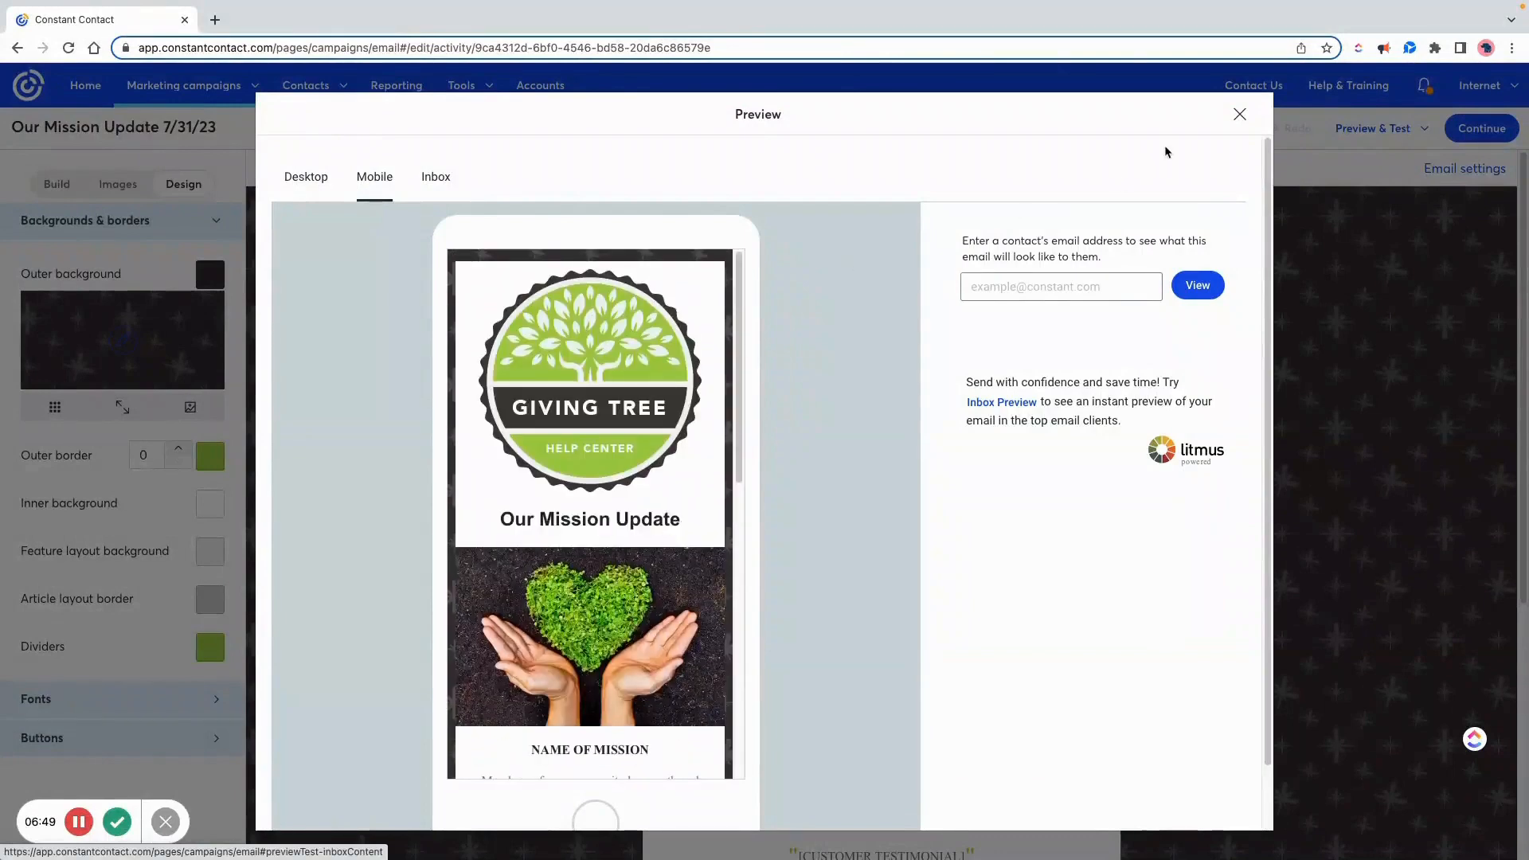
pyautogui.click(1240, 114)
# - Look at the test email options, including the recipient address and Personal Note, without sending a test
pyautogui.click(1375, 136)
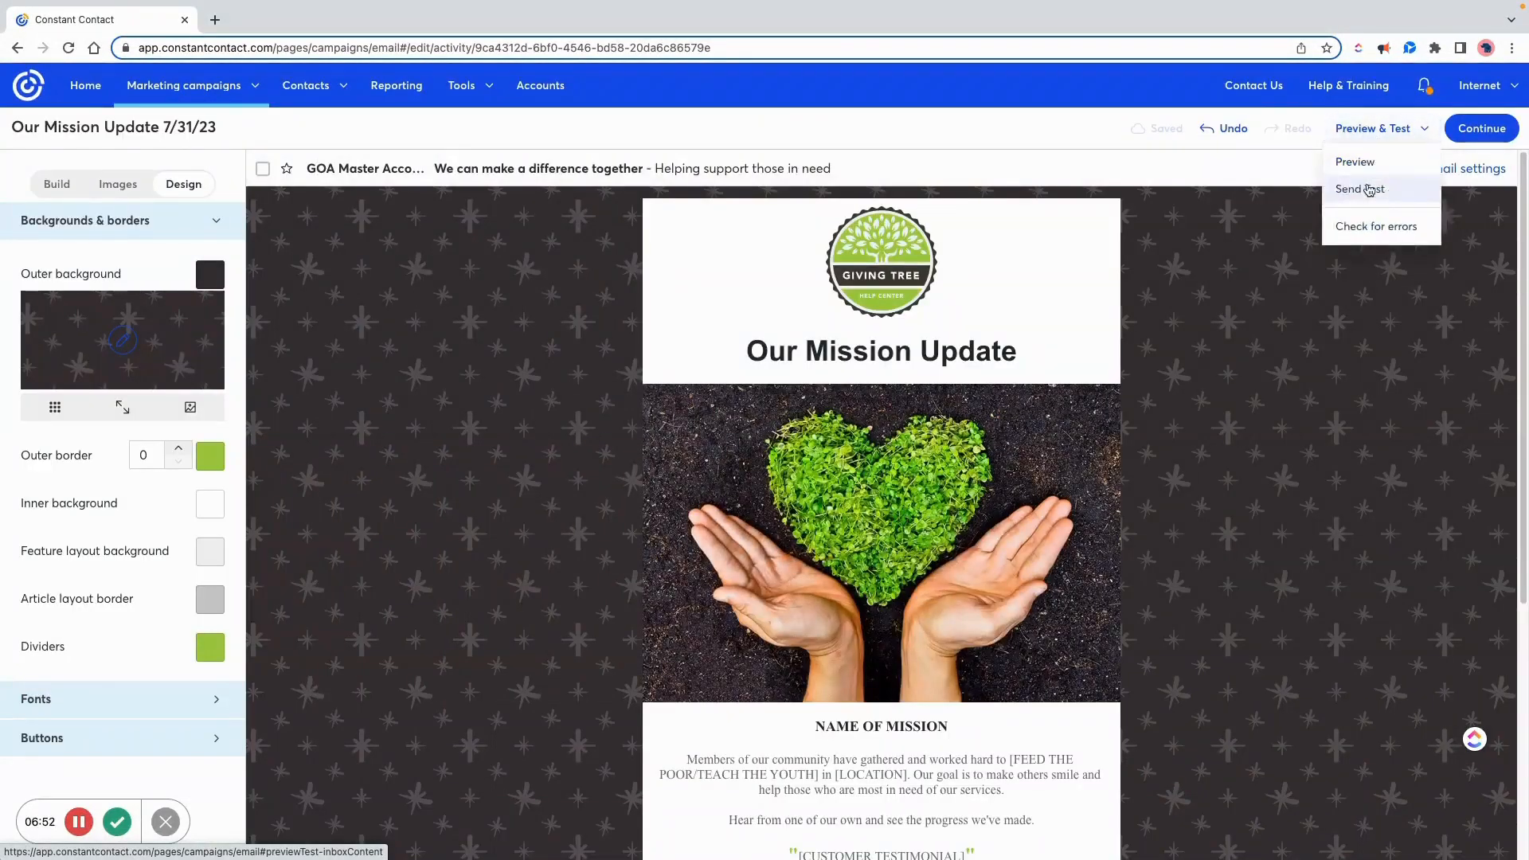
pyautogui.click(1369, 189)
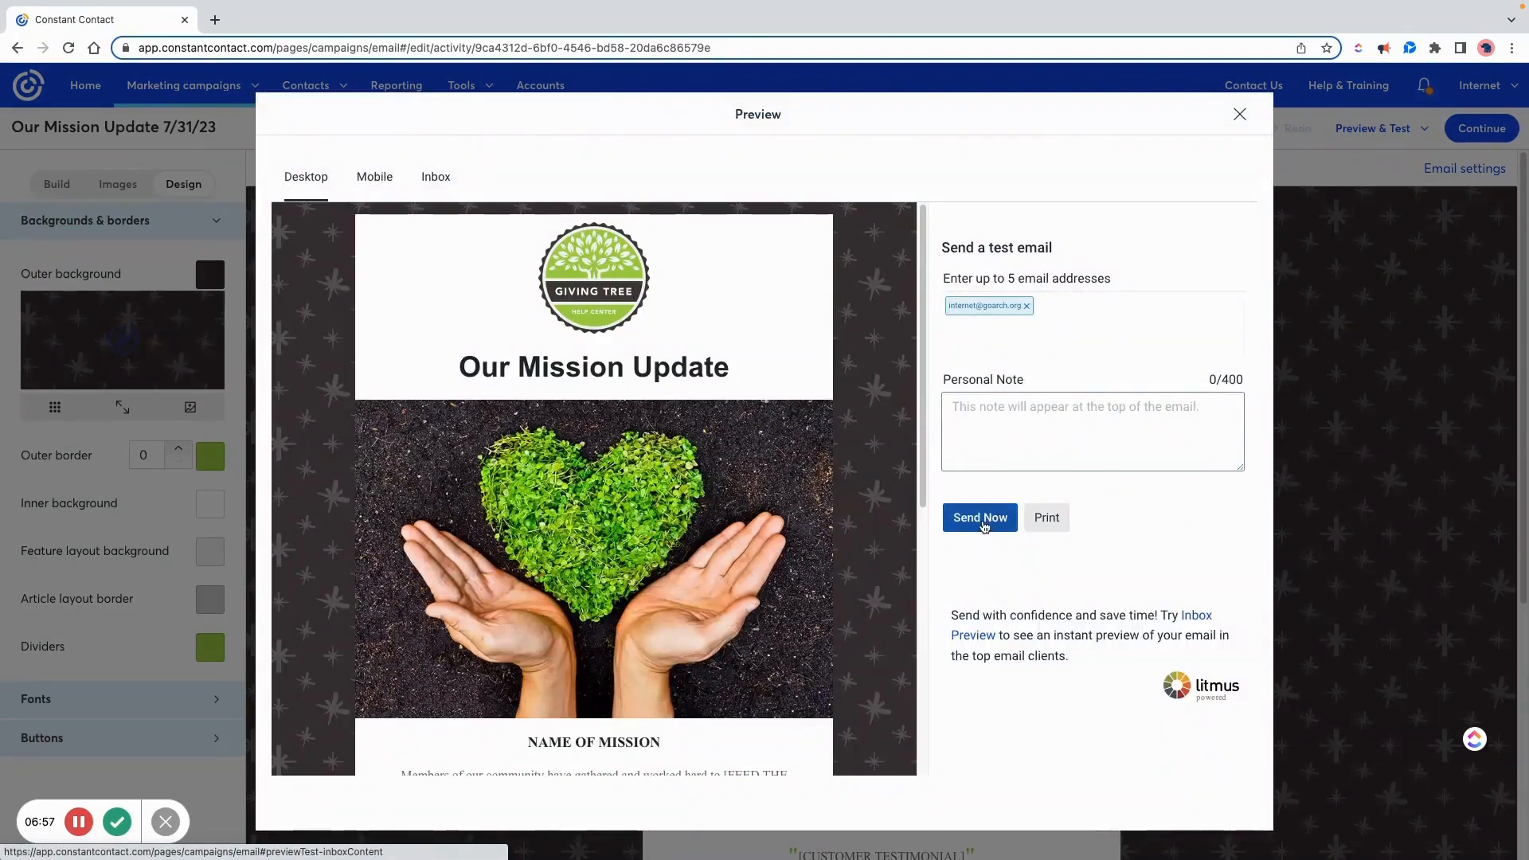
pyautogui.moveTo(945, 380); pyautogui.dragTo(1041, 380)
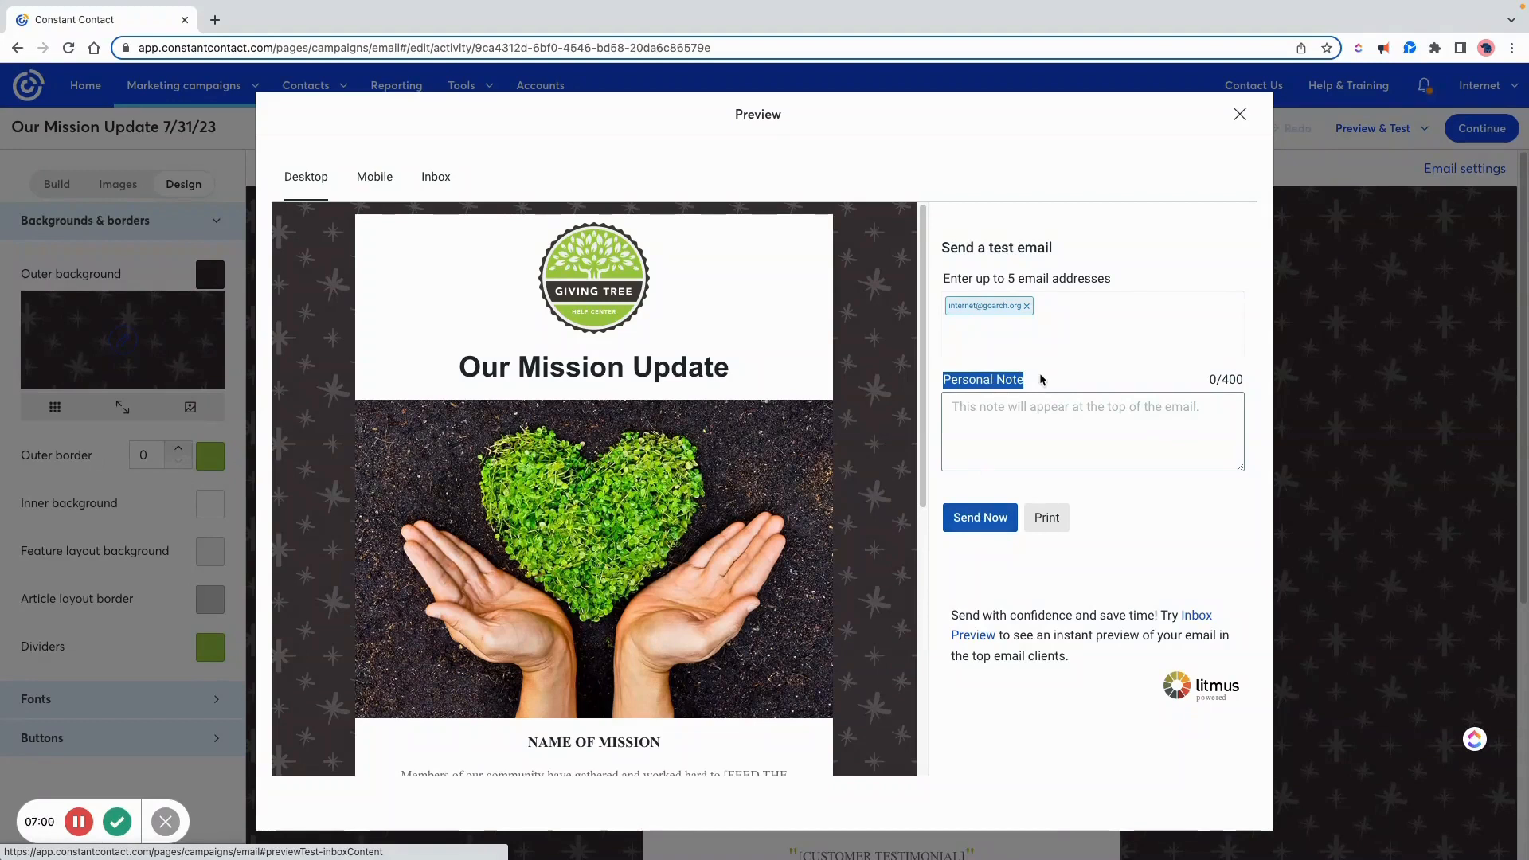
pyautogui.click(964, 413)
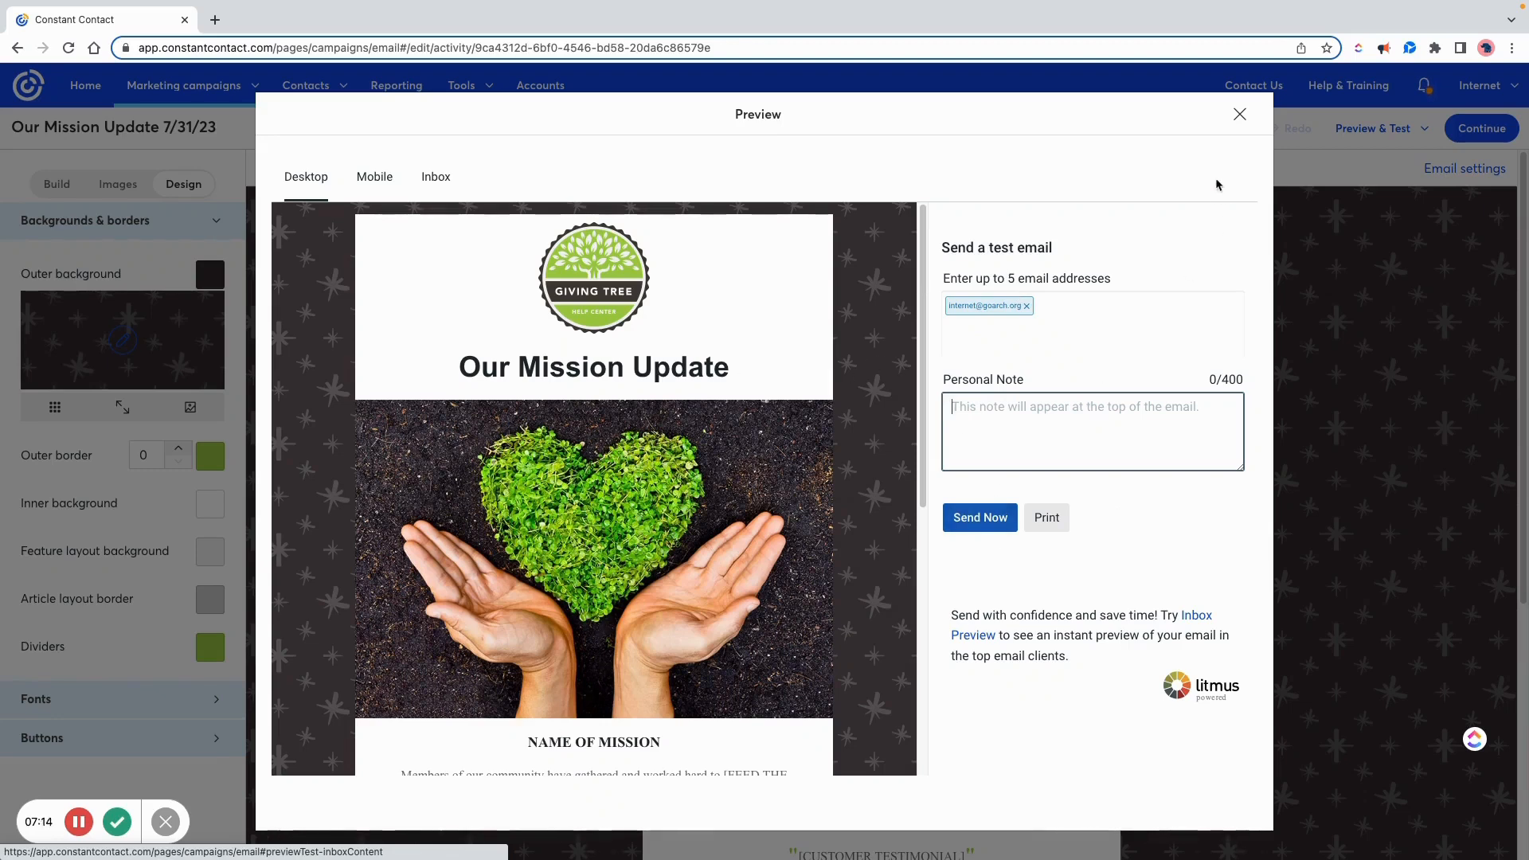
pyautogui.click(1241, 117)
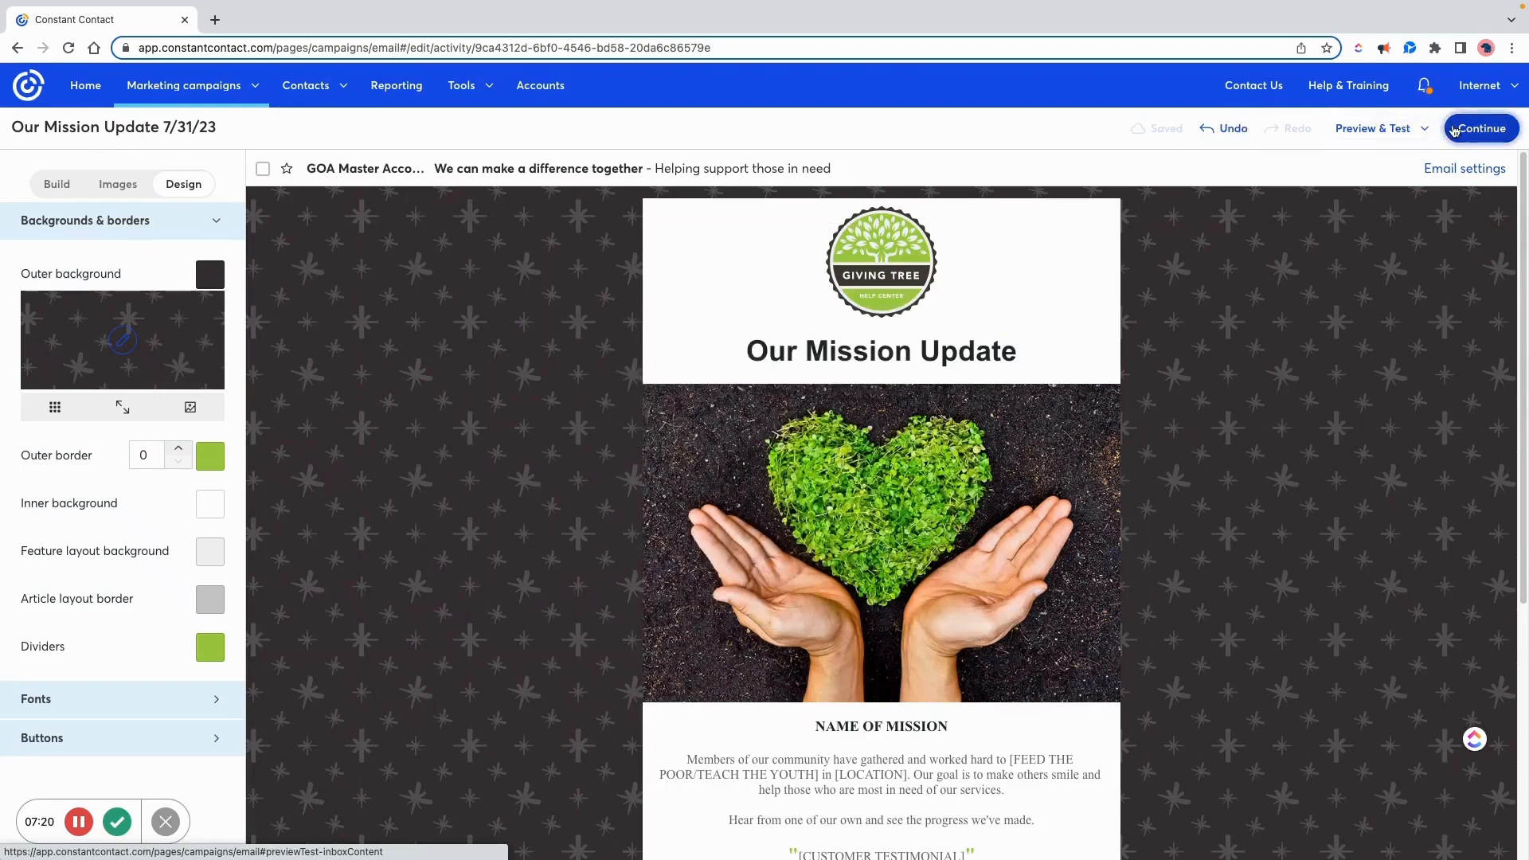
# - Continue to the campaign's send and schedule page and review the subject, preheader and From Name
pyautogui.click(1454, 130)
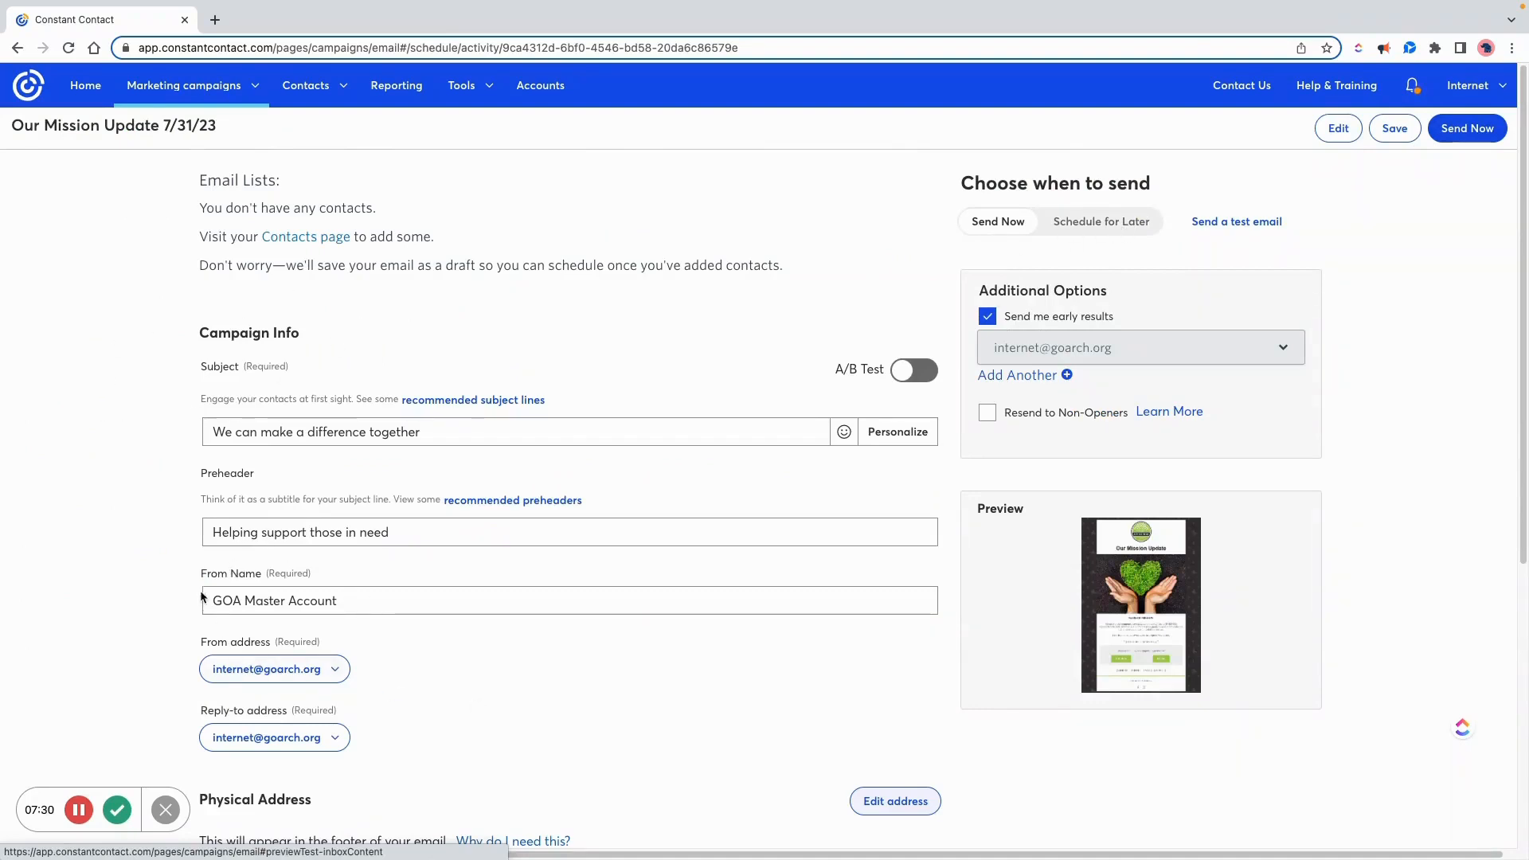
pyautogui.moveTo(216, 430); pyautogui.dragTo(469, 430)
pyautogui.moveTo(203, 541); pyautogui.dragTo(301, 592)
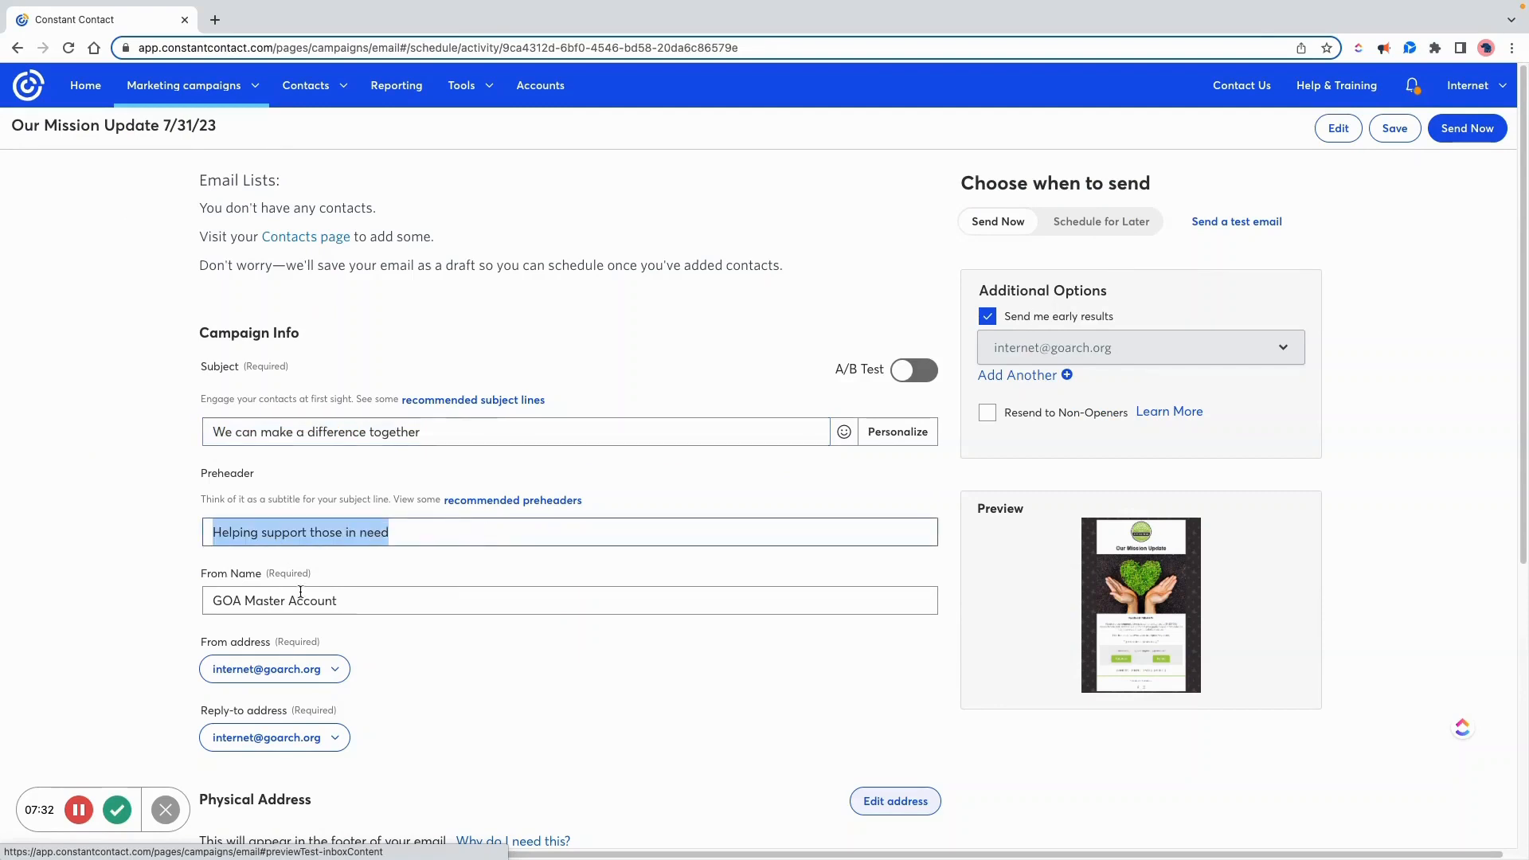
pyautogui.moveTo(204, 604); pyautogui.dragTo(586, 607)
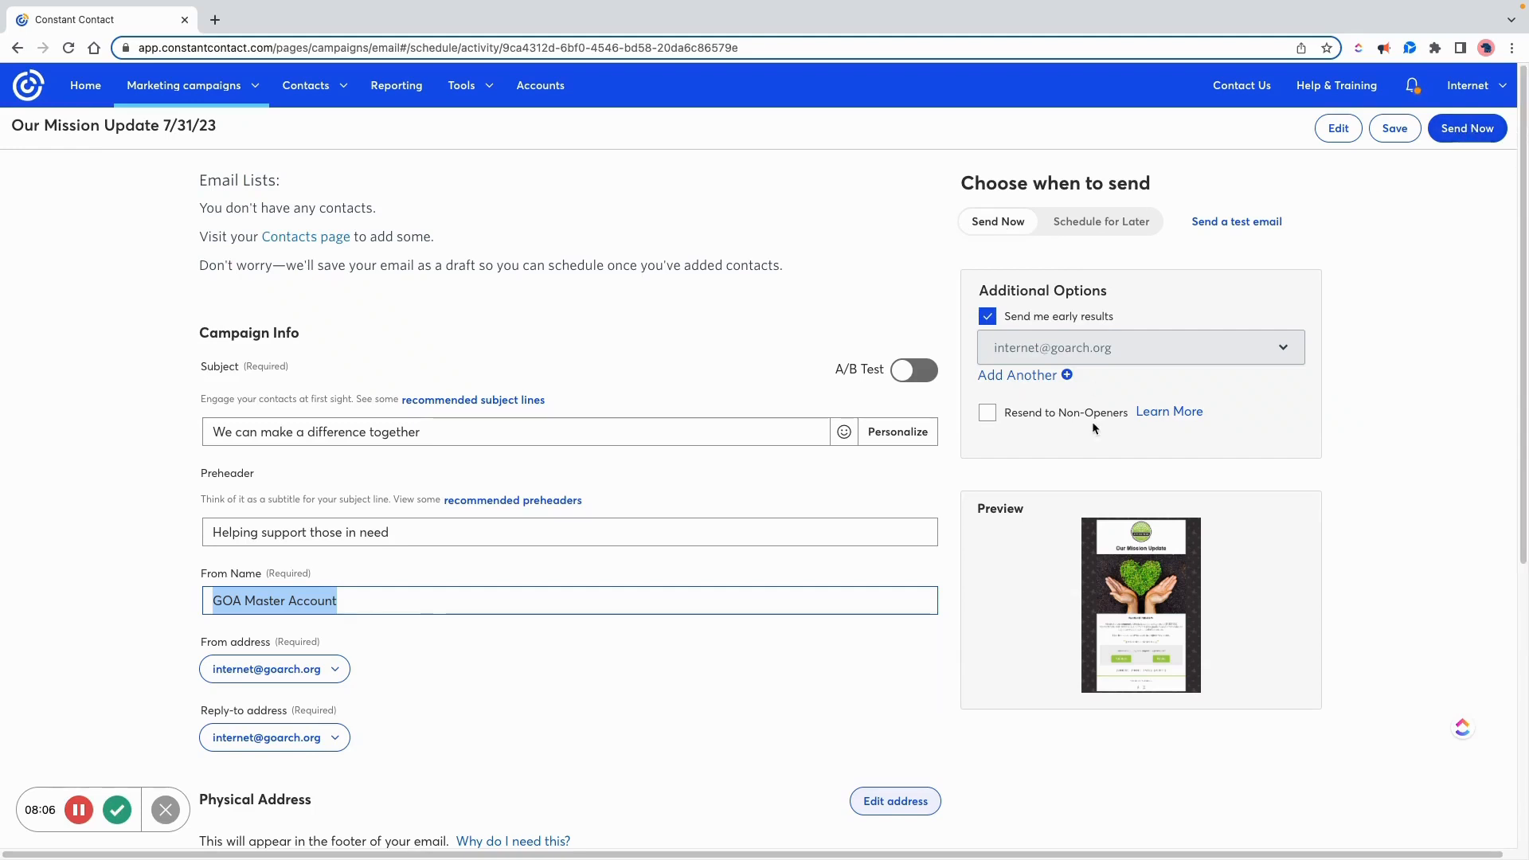
# - Turn on Resend to Non-Openers and set the resend date to Jul 28, 2023 04:30 PM
pyautogui.moveTo(1000, 411); pyautogui.dragTo(1127, 413)
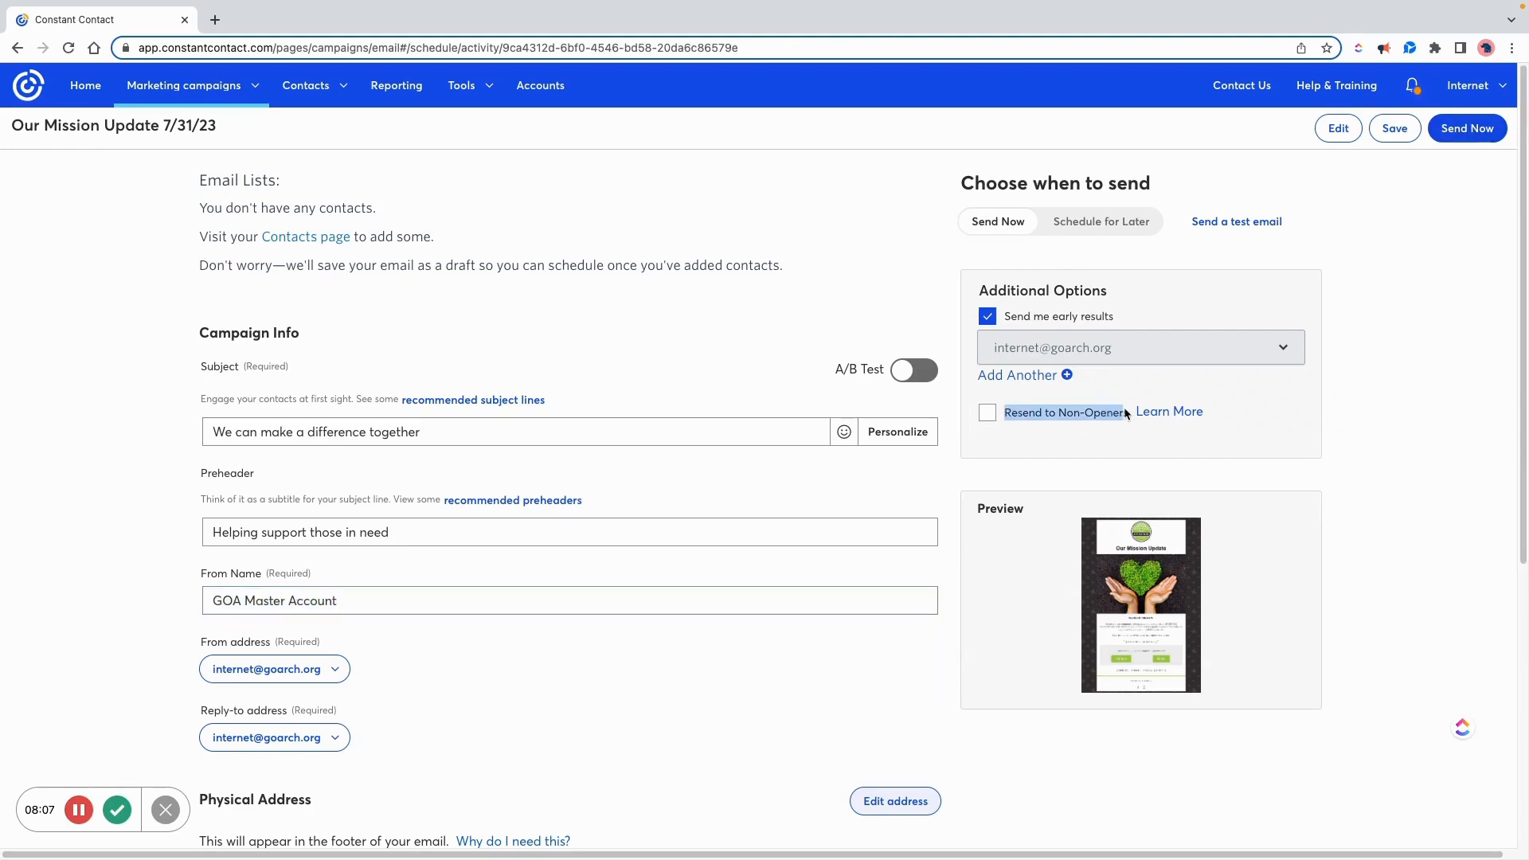
pyautogui.click(987, 413)
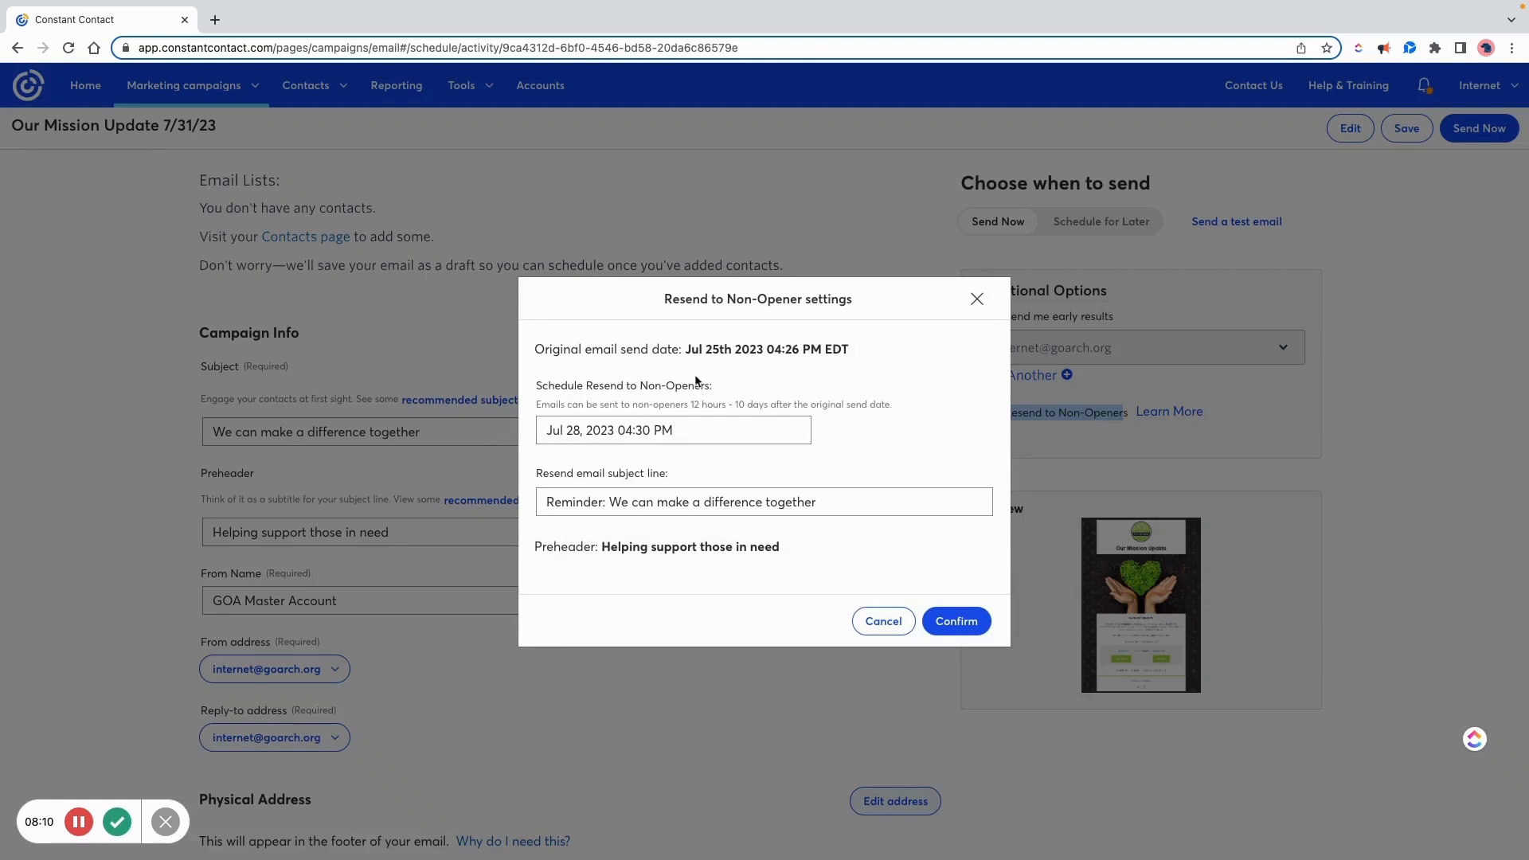
pyautogui.click(557, 435)
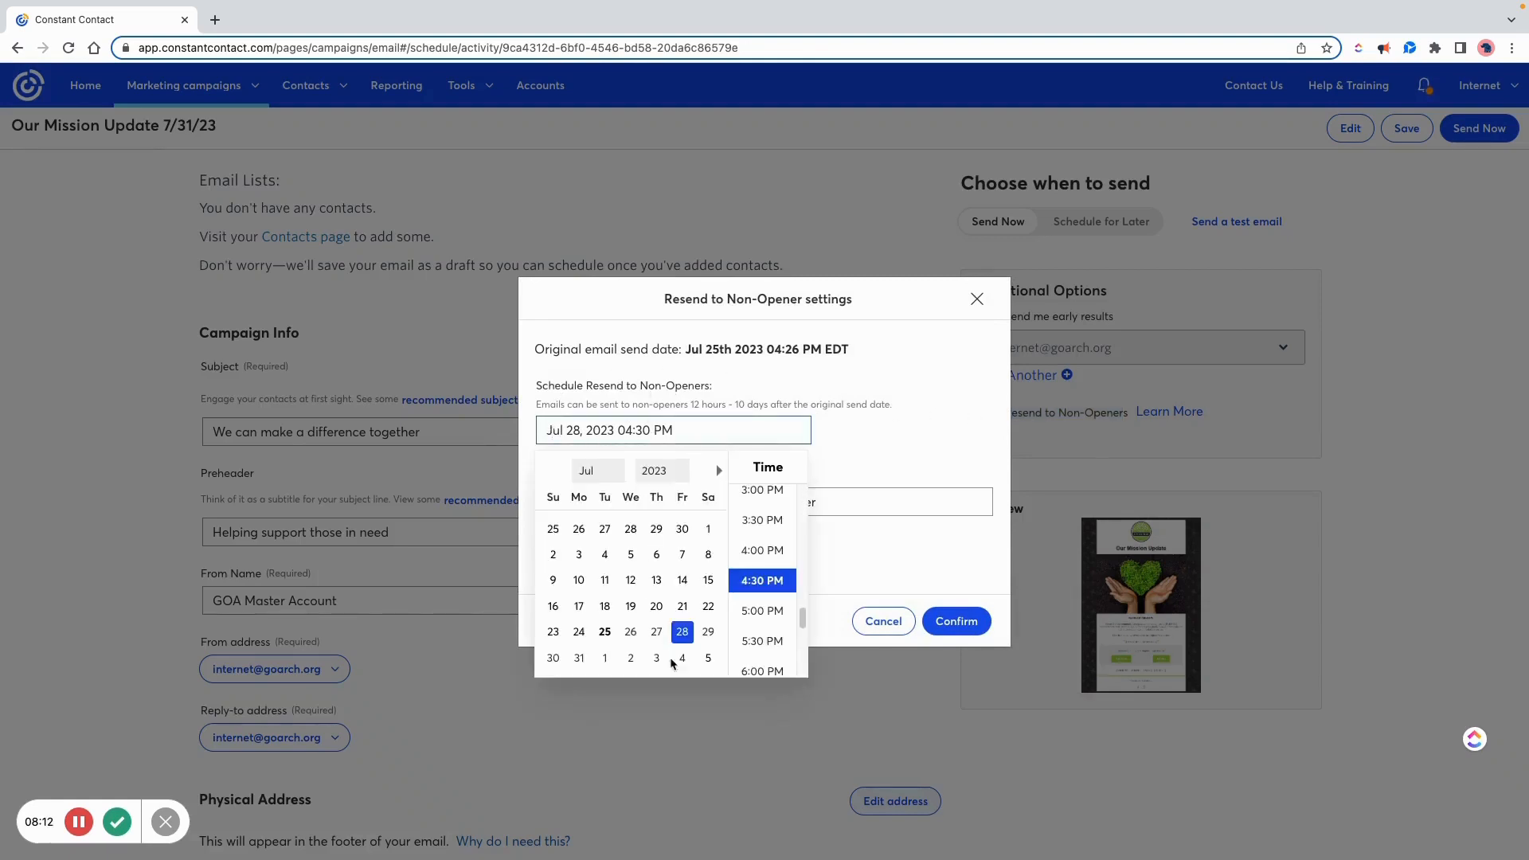
pyautogui.click(683, 633)
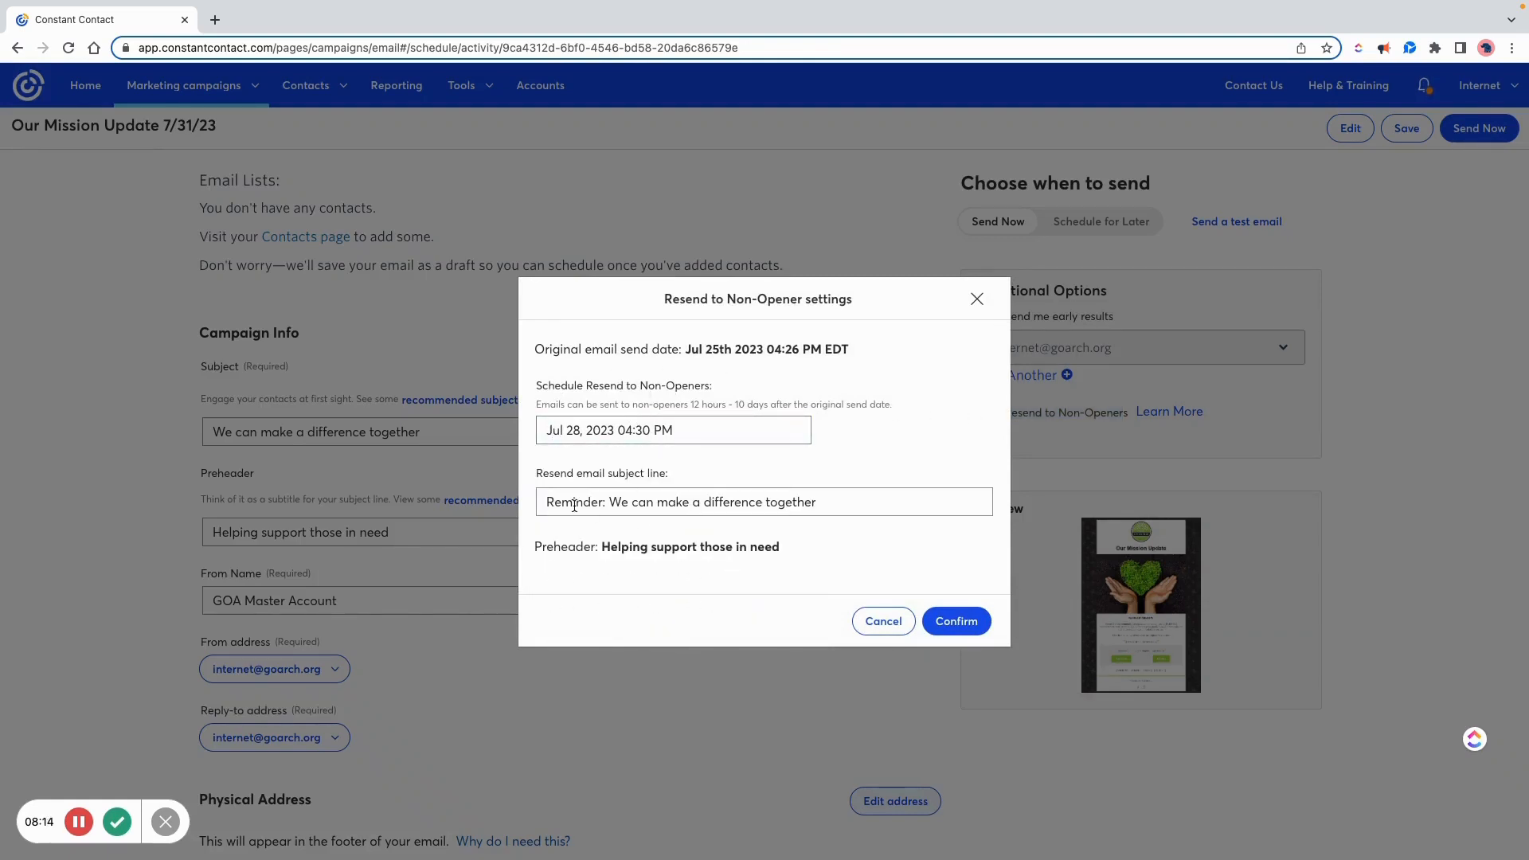
# - Replace the word Reminder with Follow Up in the resend email subject line and confirm the resend settings
pyautogui.moveTo(610, 499); pyautogui.dragTo(496, 507)
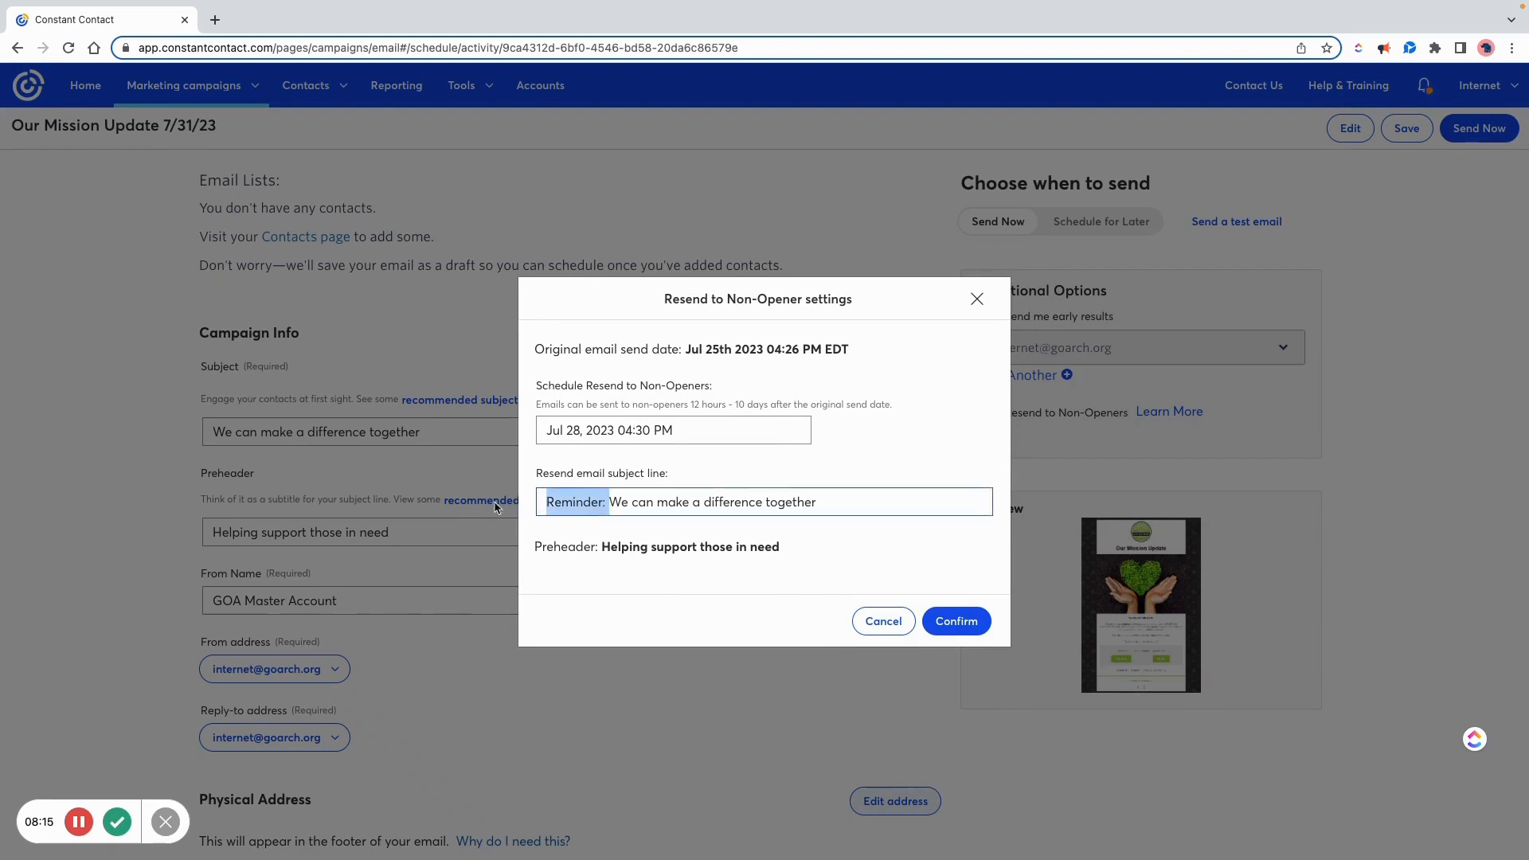
pyautogui.doubleClick(575, 499)
pyautogui.write('Follow Up')
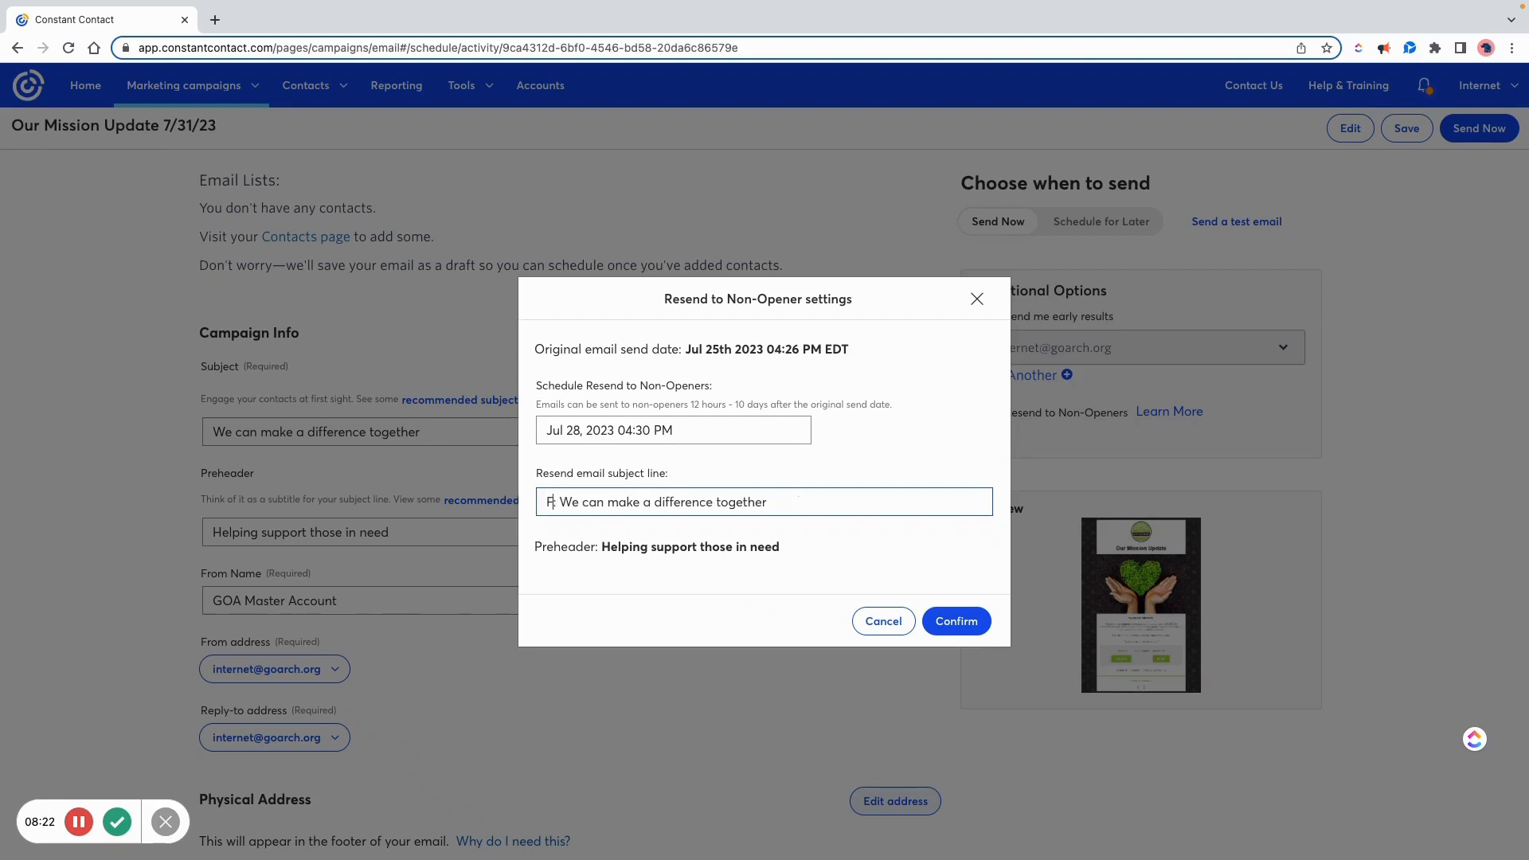
pyautogui.click(954, 622)
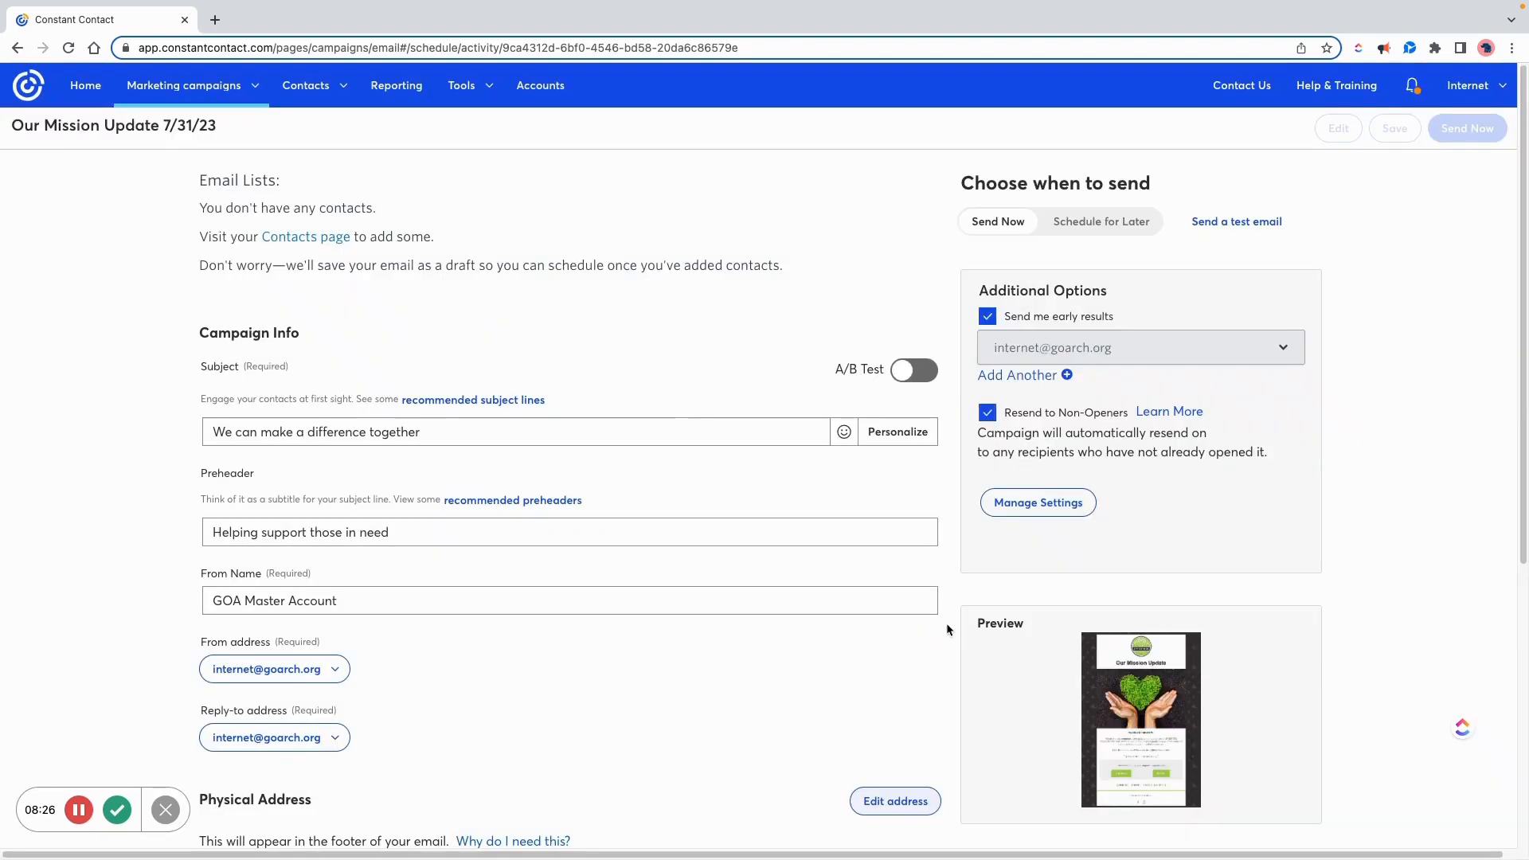
# - Set the campaign to be scheduled for later, with the send date 07/27/2023 and the hour 2
pyautogui.click(1130, 229)
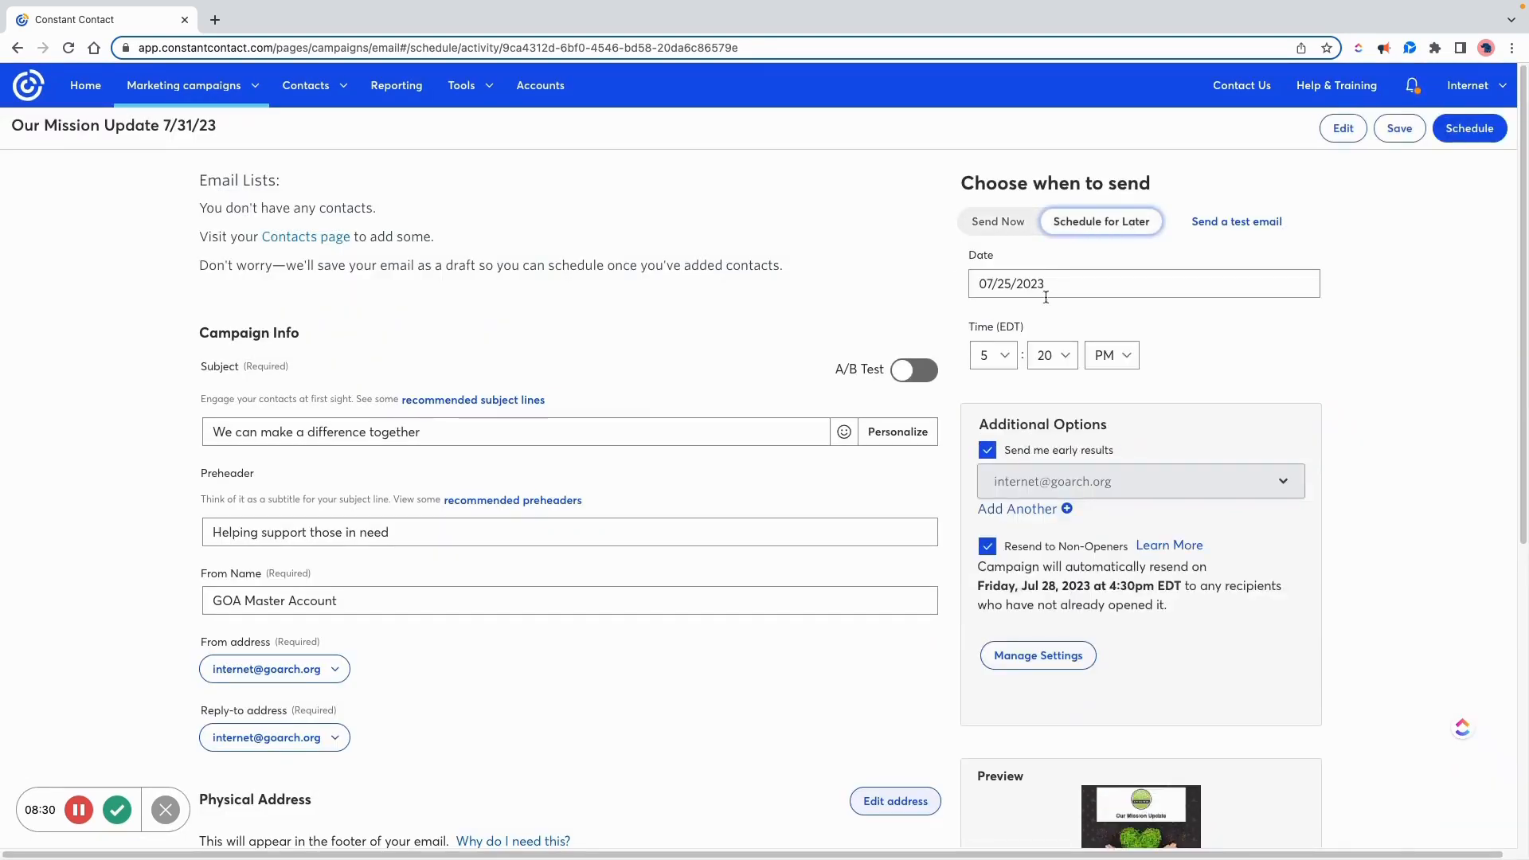
pyautogui.click(1022, 285)
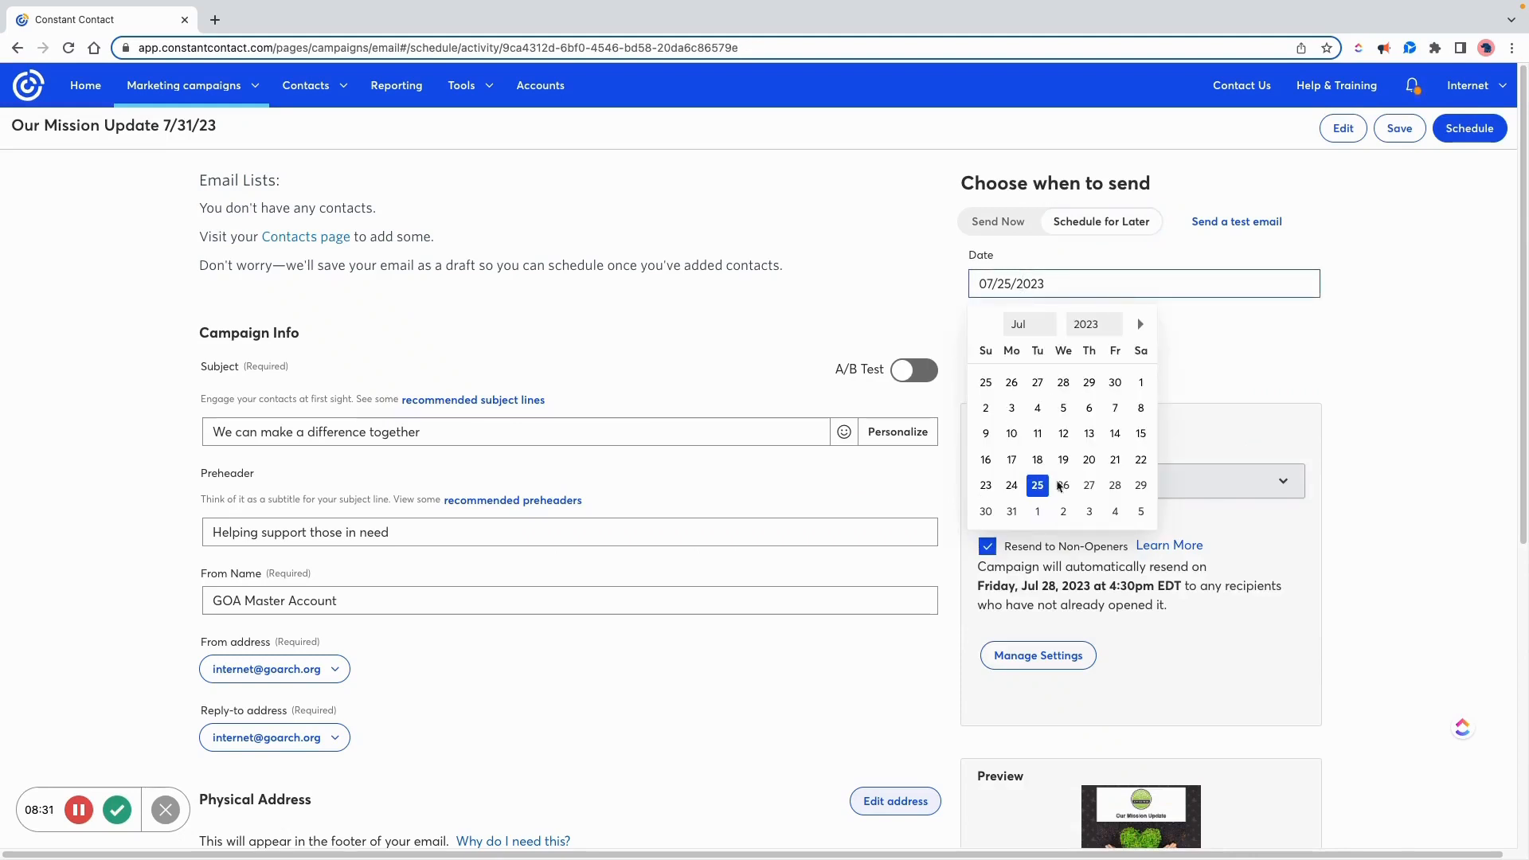
pyautogui.click(1091, 488)
pyautogui.click(1002, 358)
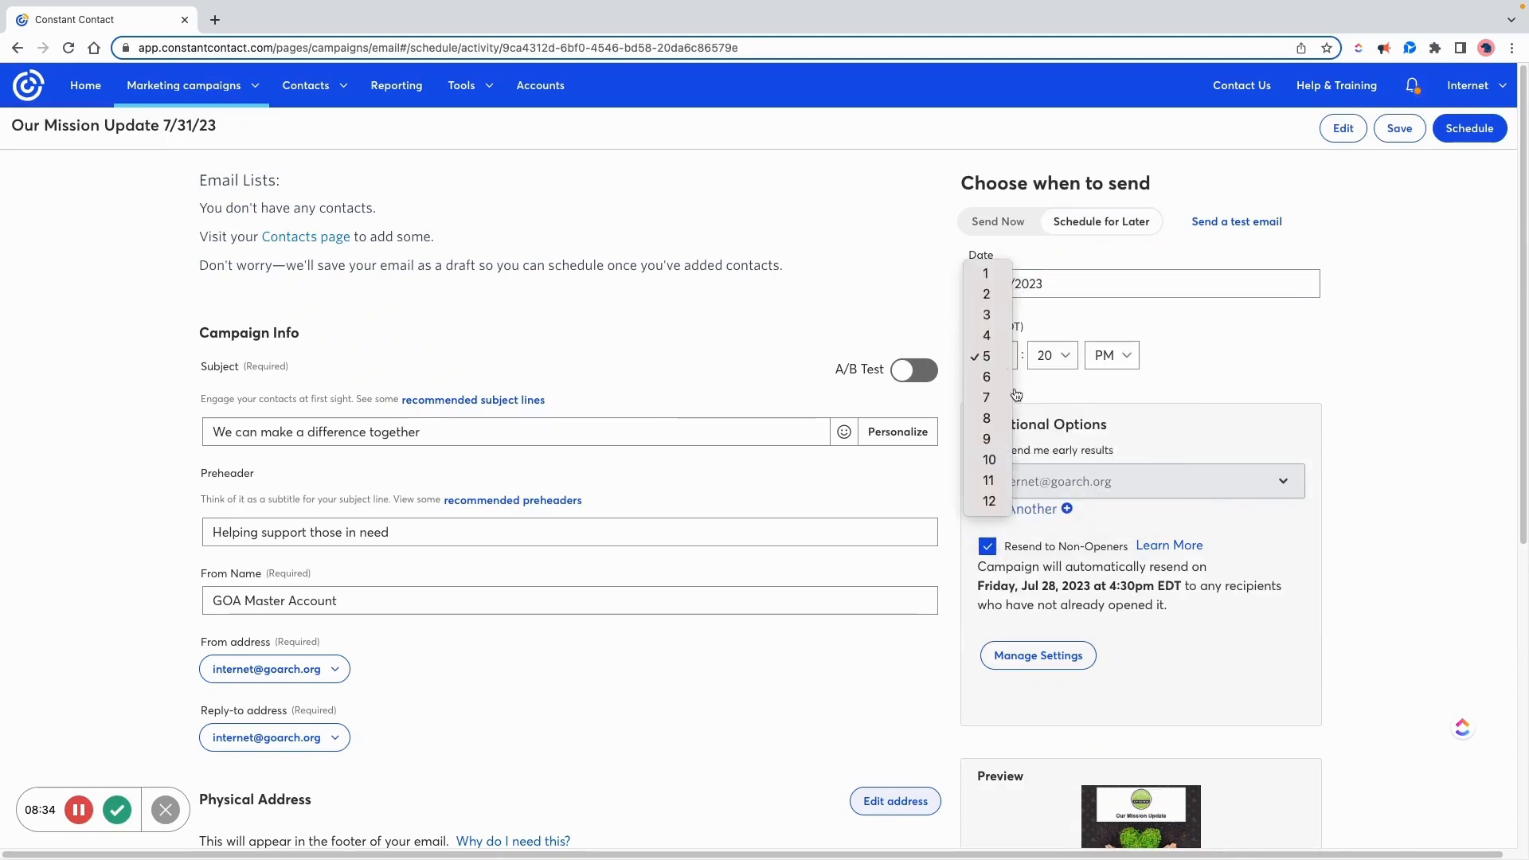
pyautogui.click(987, 294)
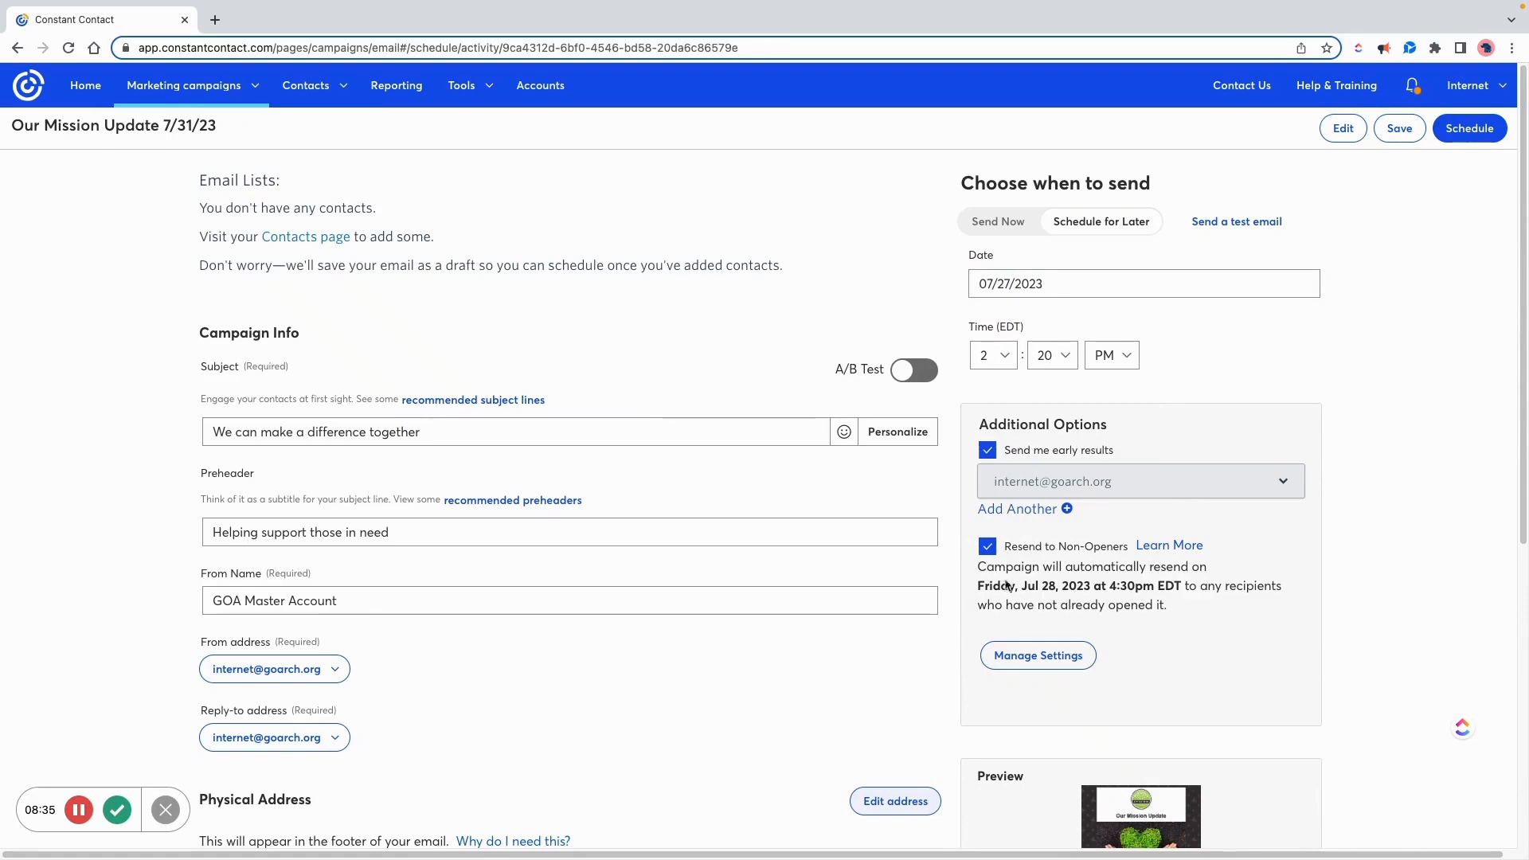